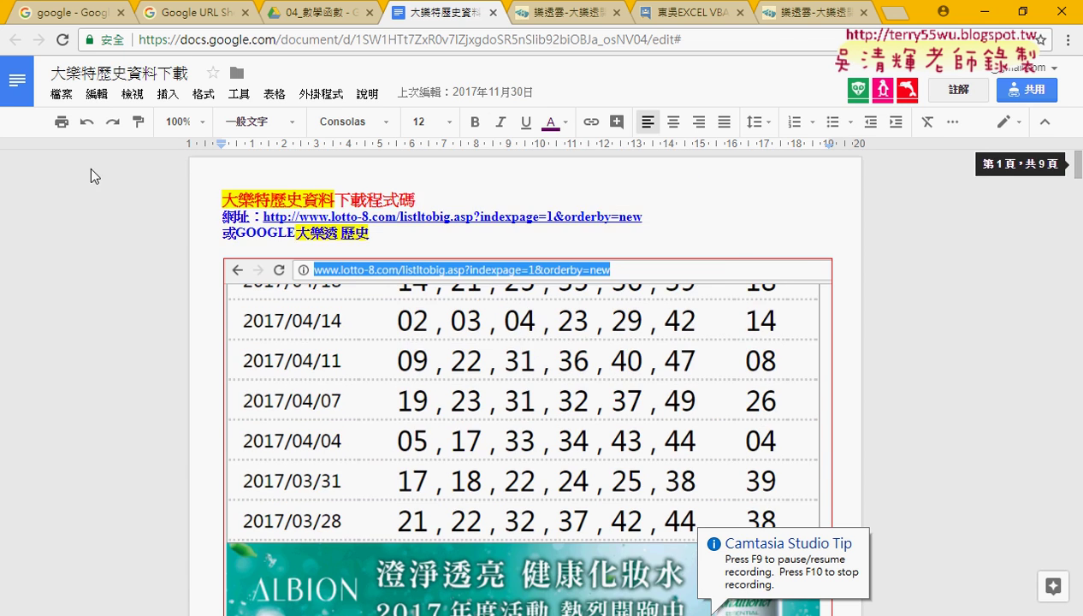
- In Google Drive, go up to the parent folder, open 04_數學函數 and select the 大樂特歷史資料下載 document
{"action": "left_click", "coordinate": [323, 13]}
{"action": "scroll", "coordinate": [377, 353], "scroll_direction": "up", "scroll_amount": 2}
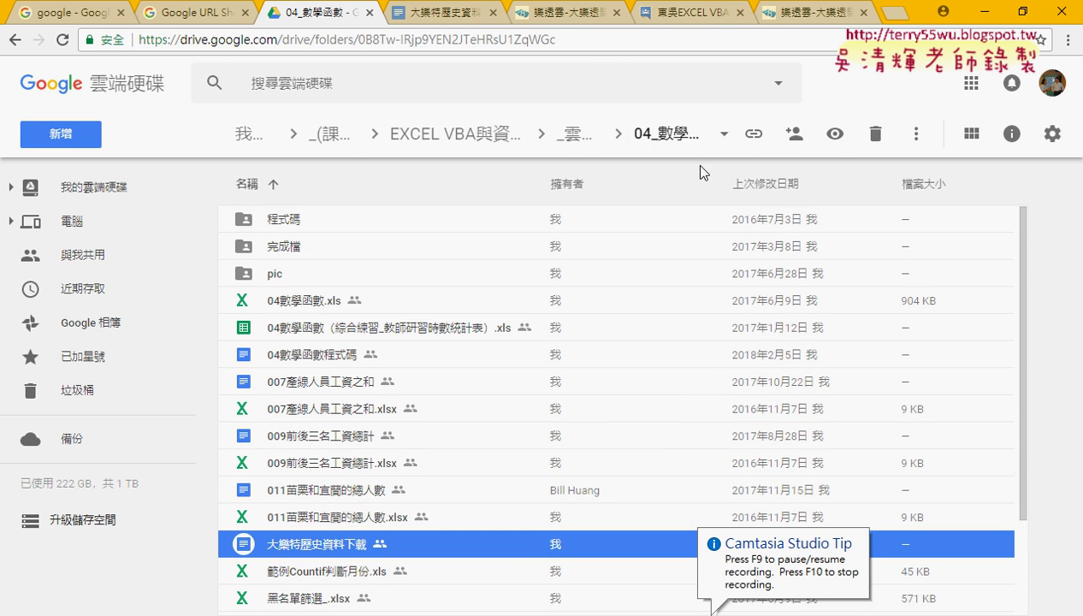
{"action": "left_click", "coordinate": [583, 135]}
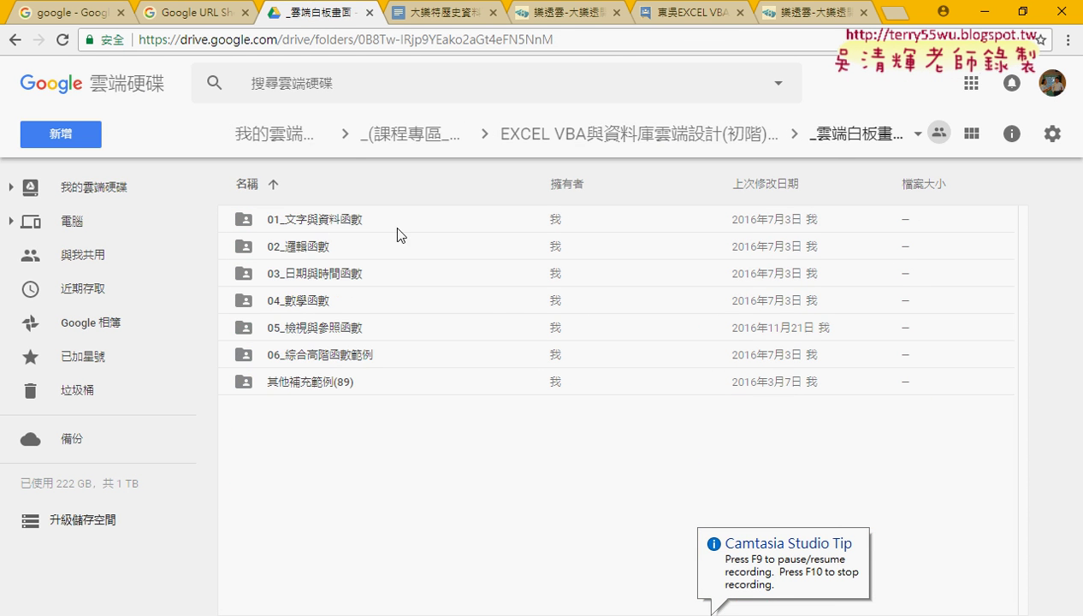
{"action": "double_click", "coordinate": [291, 300]}
{"action": "scroll", "coordinate": [345, 432], "scroll_direction": "down", "scroll_amount": 3}
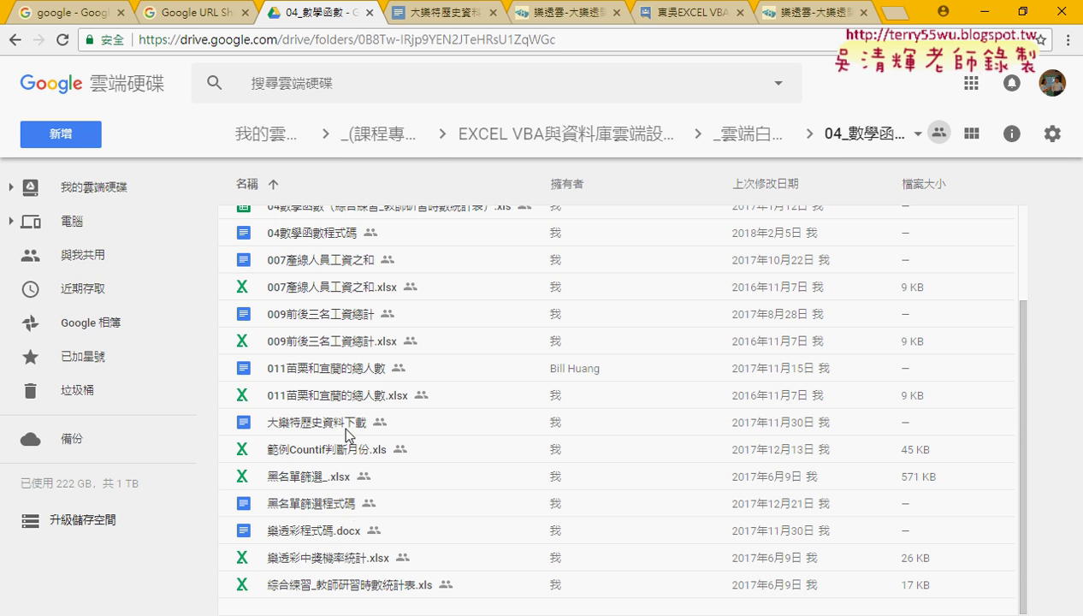
{"action": "left_click", "coordinate": [315, 422]}
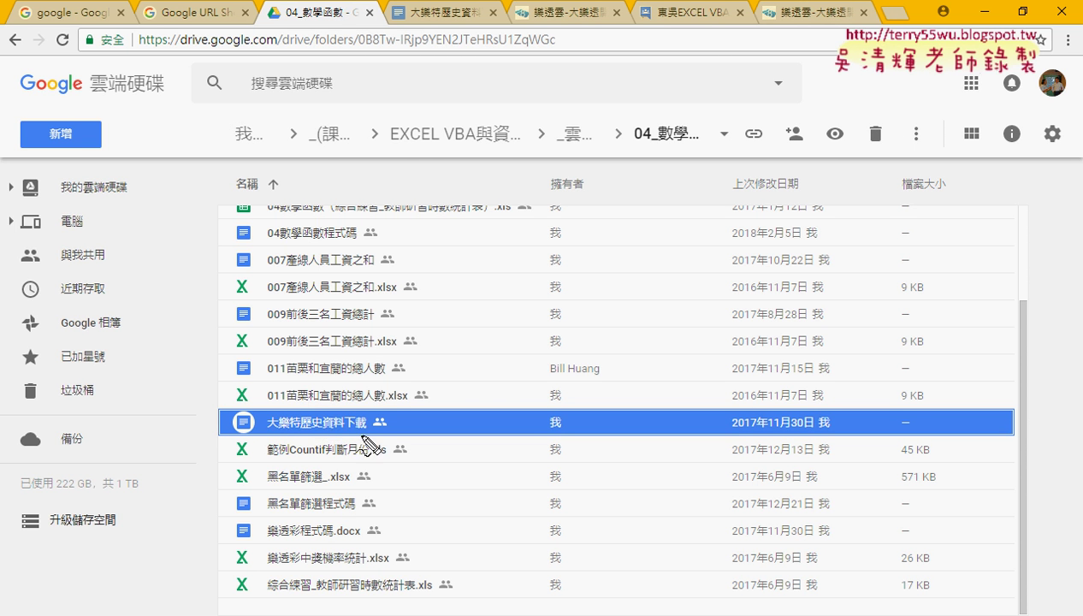
{"action": "left_click_drag", "start_coordinate": [377, 446], "coordinate": [384, 456]}
{"action": "mouse_move", "coordinate": [490, 373]}
{"action": "left_mouse_down"}
{"action": "mouse_move", "coordinate": [398, 418]}
{"action": "mouse_move", "coordinate": [423, 420]}
{"action": "left_mouse_up"}
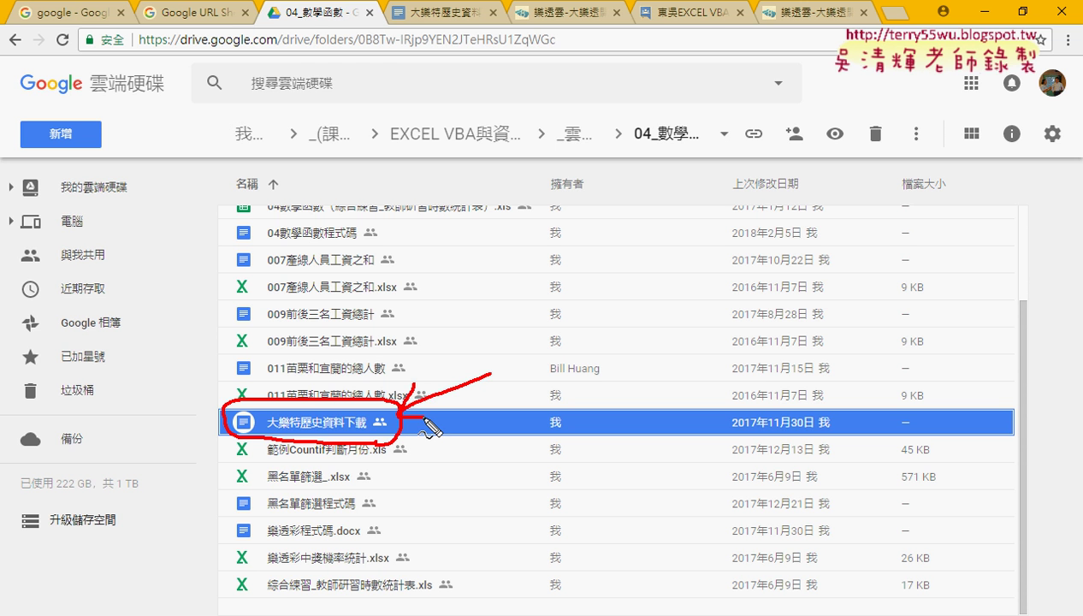
{"action": "key", "text": "Escape"}
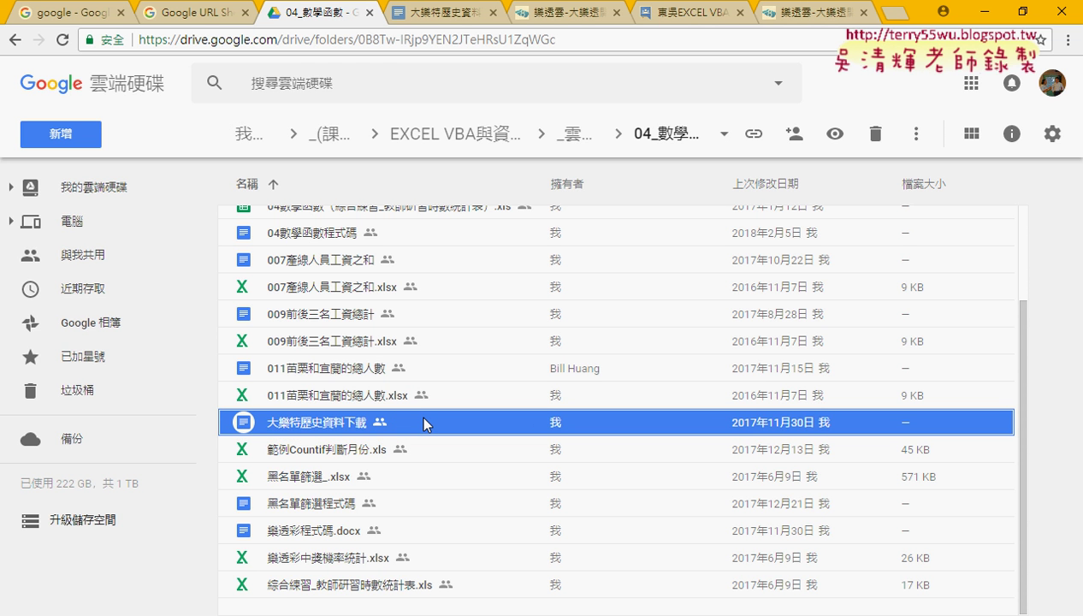
- Open 大樂特歷史資料下載 in Google Docs and preview its lotto-8.com history page link
{"action": "double_click", "coordinate": [423, 422]}
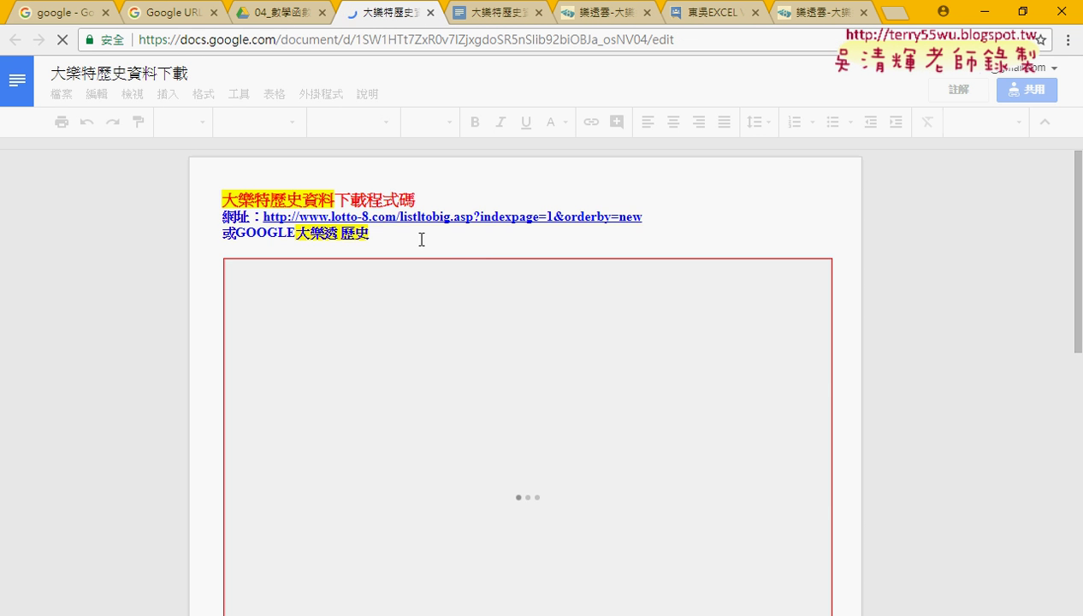
{"action": "left_click", "coordinate": [419, 217]}
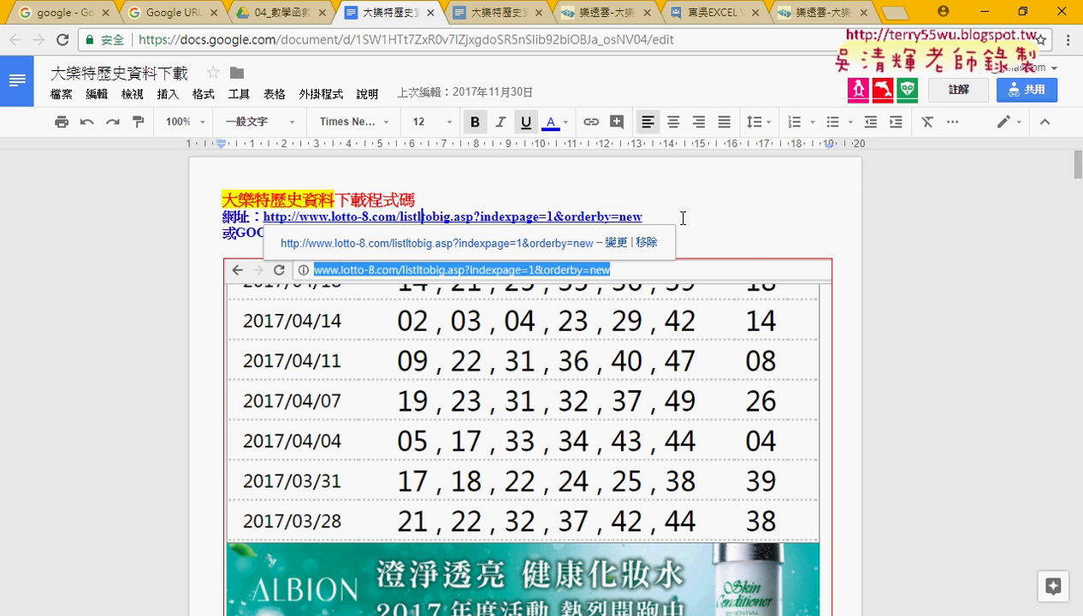
{"action": "left_click", "coordinate": [239, 232]}
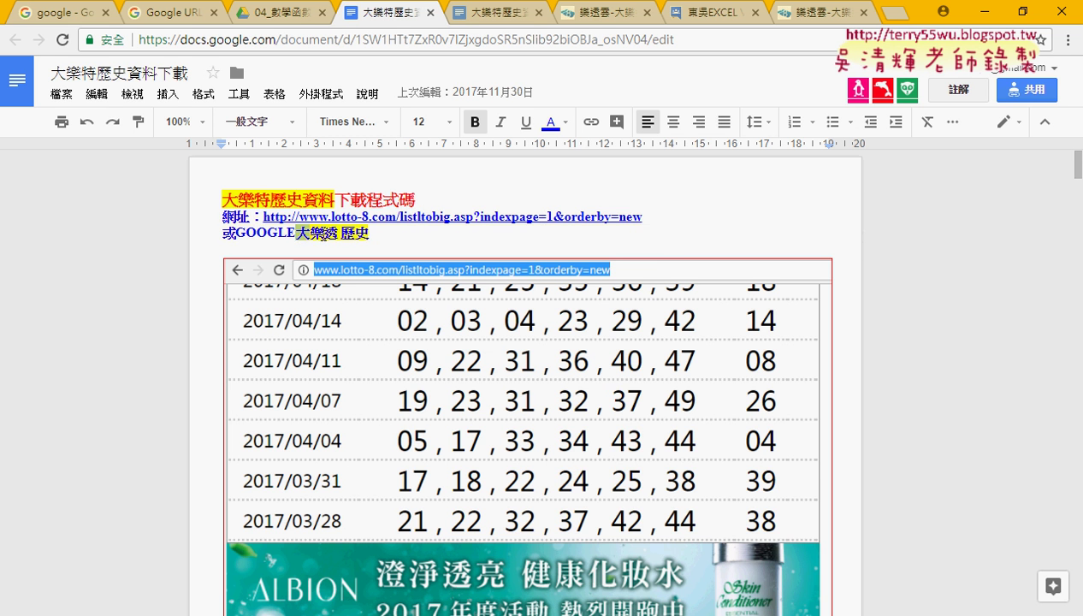
- Scroll down to the 程式碼 section and select the 大樂透下載 macro code
{"action": "scroll", "coordinate": [716, 354], "scroll_direction": "down", "scroll_amount": 1}
{"action": "scroll", "coordinate": [716, 353], "scroll_direction": "down", "scroll_amount": 2}
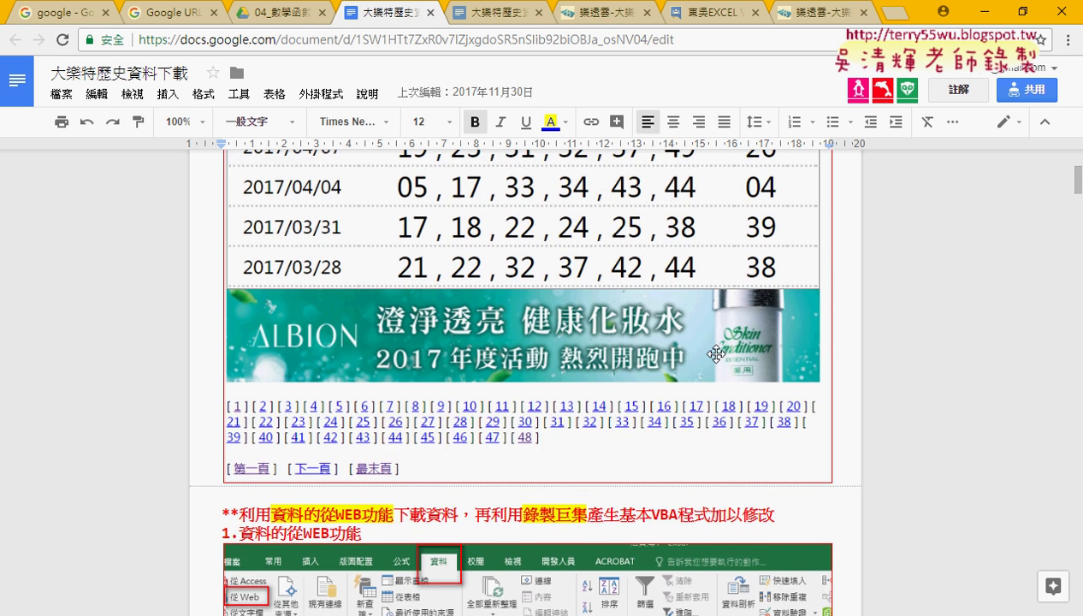
{"action": "scroll", "coordinate": [716, 354], "scroll_direction": "down", "scroll_amount": 2}
{"action": "scroll", "coordinate": [716, 353], "scroll_direction": "down", "scroll_amount": 2}
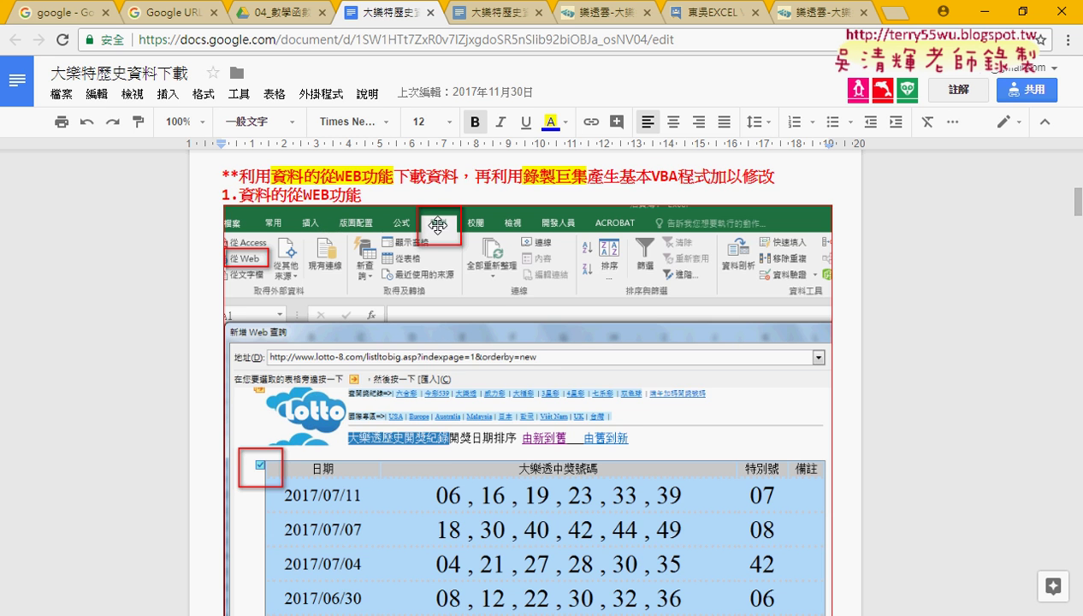
{"action": "scroll", "coordinate": [244, 274], "scroll_direction": "down", "scroll_amount": 2}
{"action": "scroll", "coordinate": [244, 274], "scroll_direction": "down", "scroll_amount": 1}
{"action": "scroll", "coordinate": [244, 276], "scroll_direction": "down", "scroll_amount": 2}
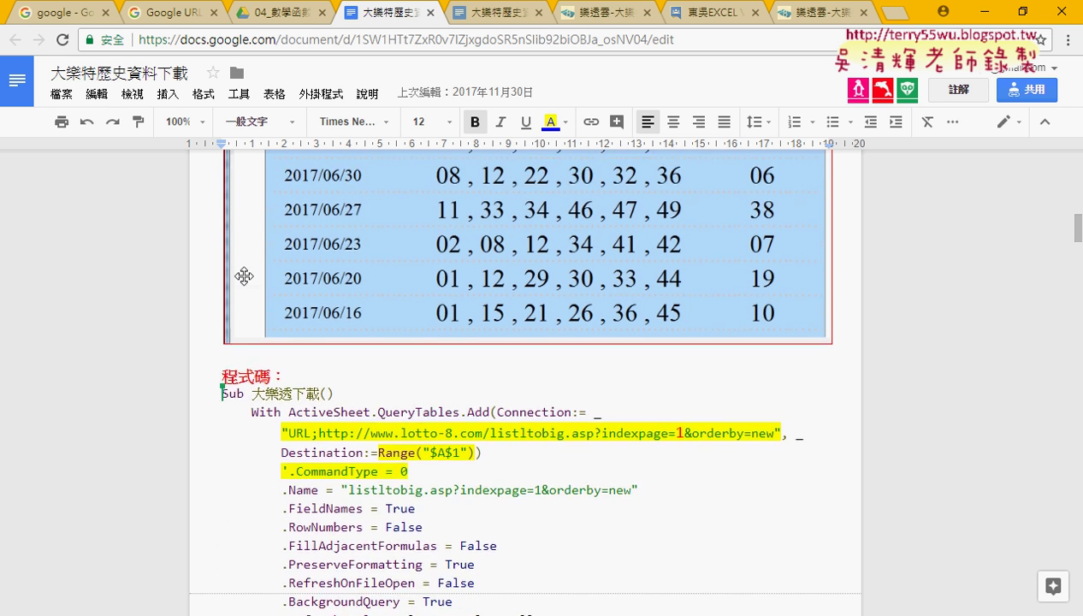
{"action": "scroll", "coordinate": [243, 273], "scroll_direction": "down", "scroll_amount": 1}
{"action": "scroll", "coordinate": [255, 288], "scroll_direction": "down", "scroll_amount": 1}
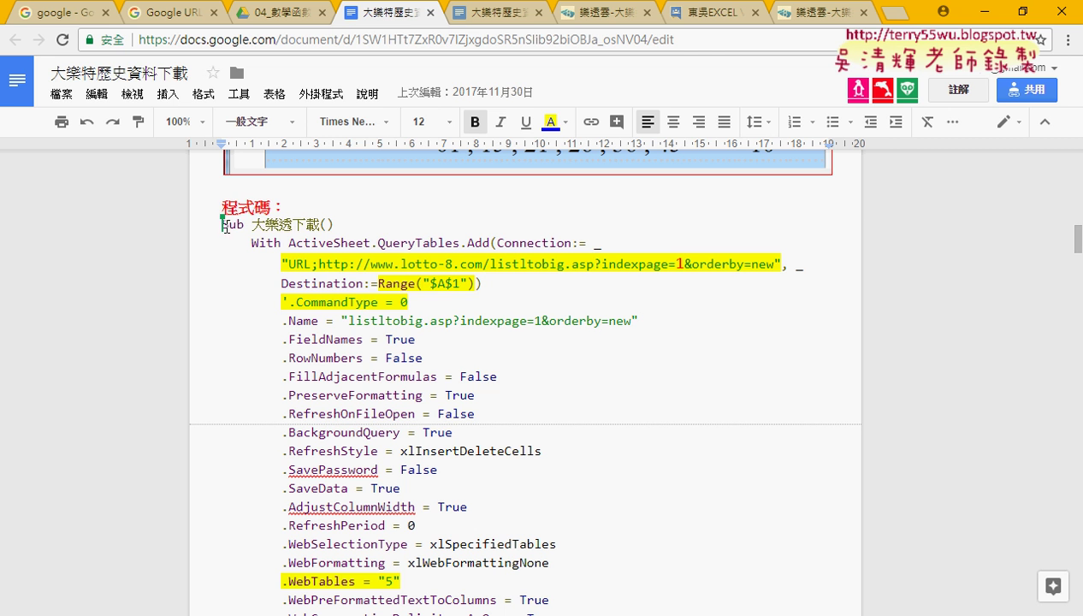
{"action": "left_click_drag", "start_coordinate": [251, 224], "coordinate": [318, 230]}
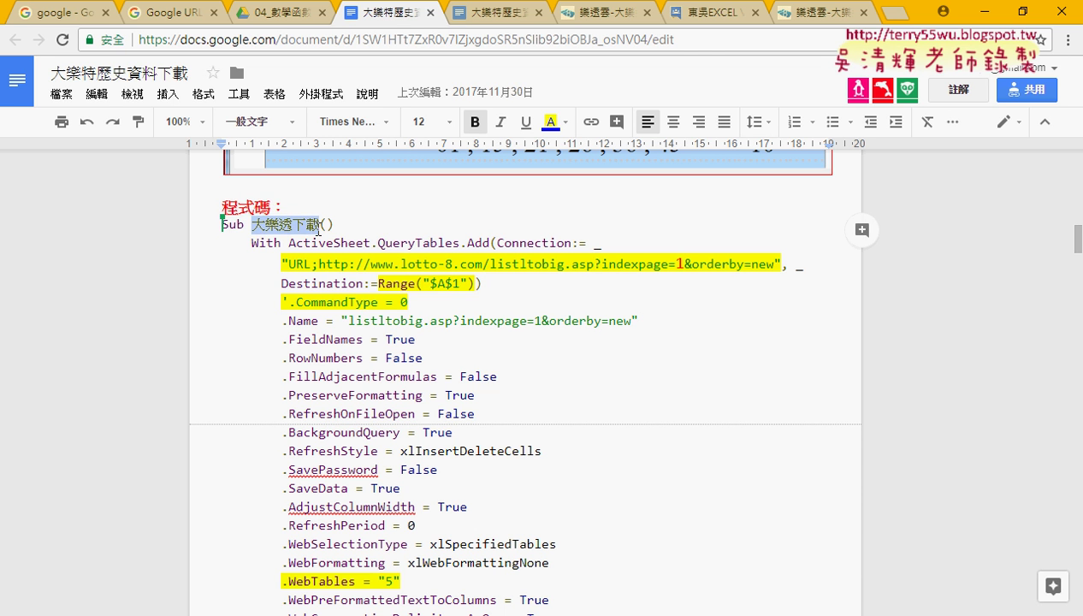
{"action": "mouse_move", "coordinate": [222, 224]}
{"action": "left_mouse_down"}
{"action": "mouse_move", "coordinate": [310, 485]}
{"action": "mouse_move", "coordinate": [294, 564]}
{"action": "left_mouse_up"}
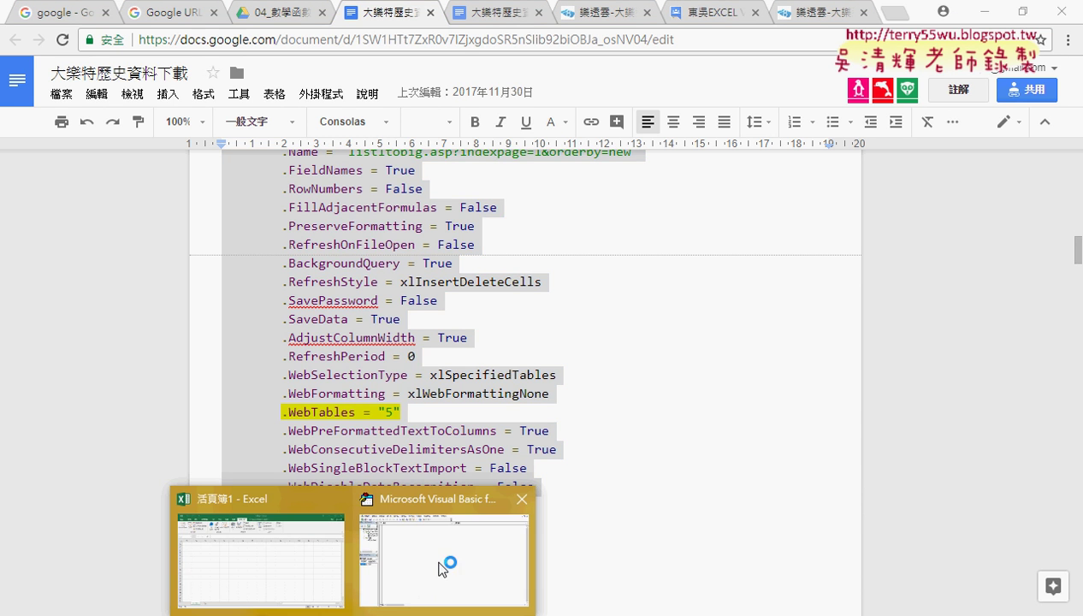
- Paste the macro into Module1 and remove the apostrophe before .CommandType = 0
{"action": "left_click", "coordinate": [433, 551]}
{"action": "left_click_drag", "start_coordinate": [126, 232], "coordinate": [165, 234]}
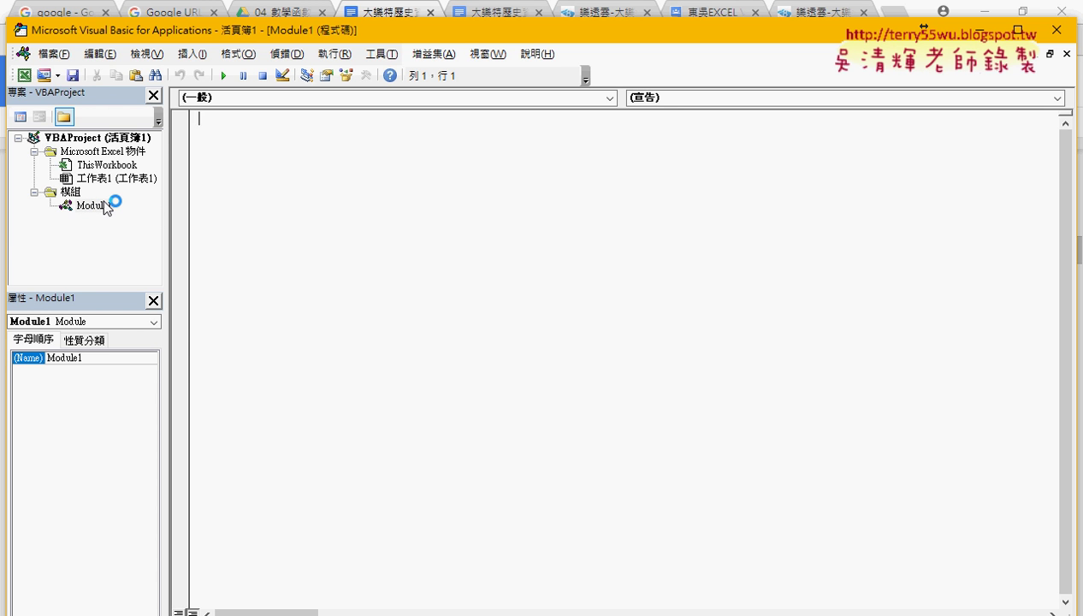
{"action": "left_click", "coordinate": [104, 207]}
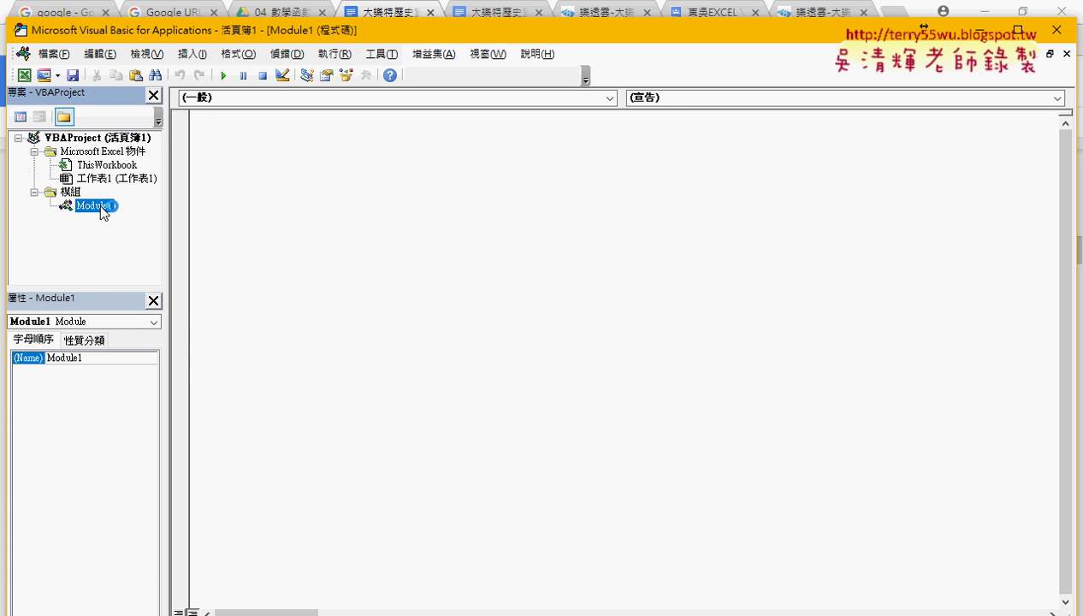
{"action": "left_click", "coordinate": [266, 189]}
{"action": "key", "text": "ctrl+v"}
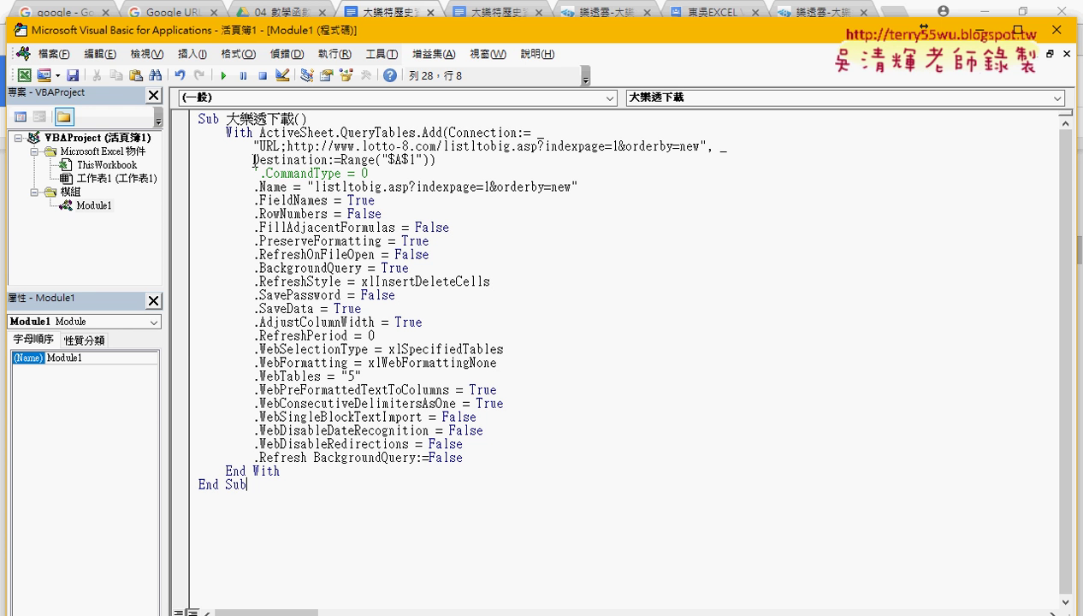
{"action": "left_click_drag", "start_coordinate": [253, 172], "coordinate": [260, 174]}
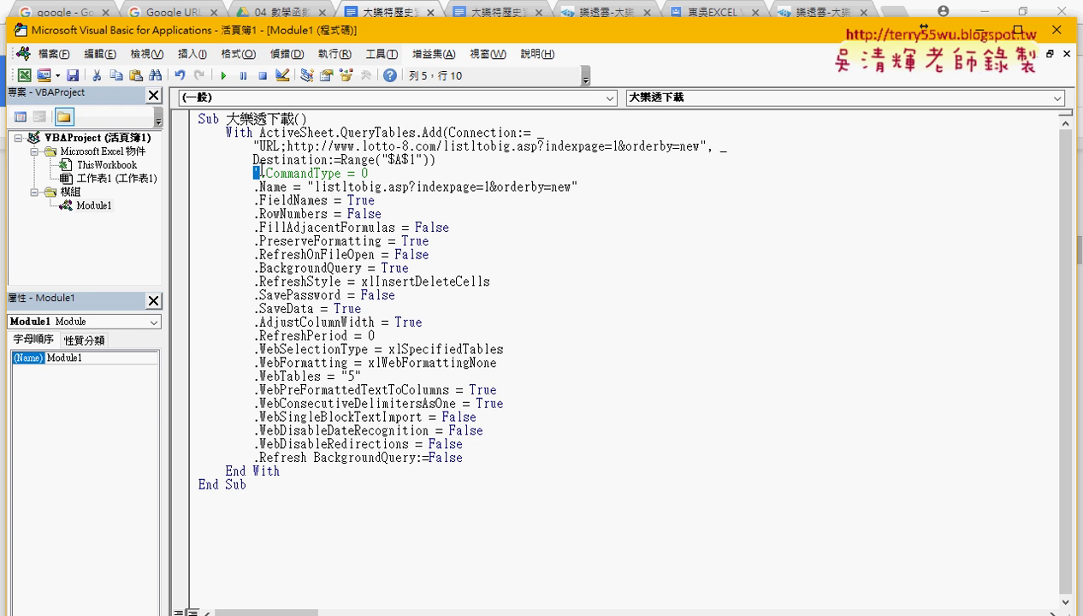
{"action": "key", "text": "Delete"}
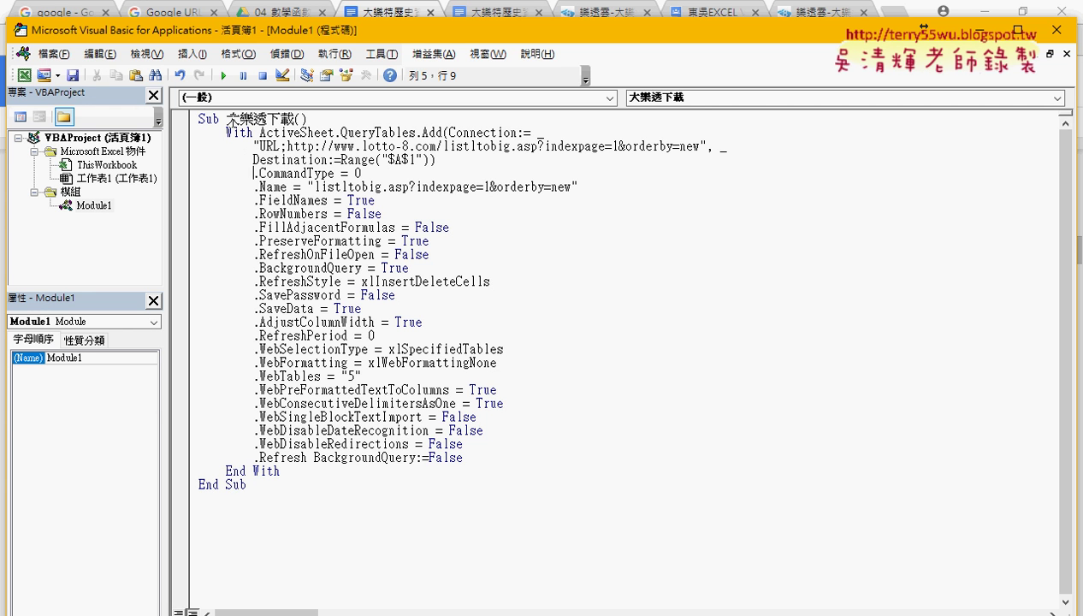
- Minimize Chrome, move the editor aside, and highlight the lotto-8.com address in the connection string
{"action": "left_click_drag", "start_coordinate": [226, 119], "coordinate": [282, 119]}
{"action": "left_click_drag", "start_coordinate": [393, 33], "coordinate": [524, 32]}
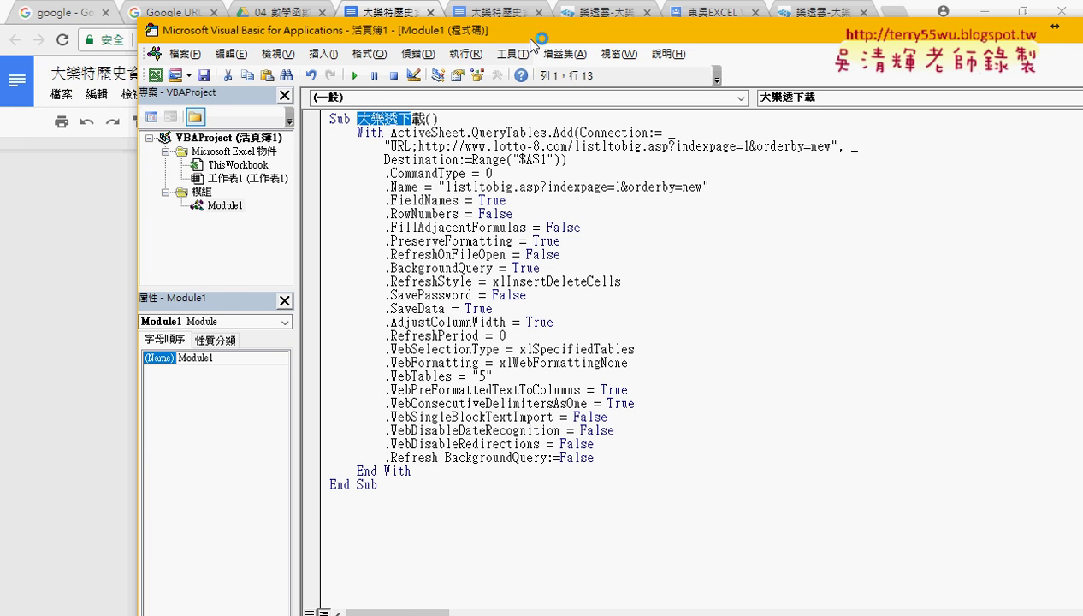
{"action": "left_click", "coordinate": [984, 11]}
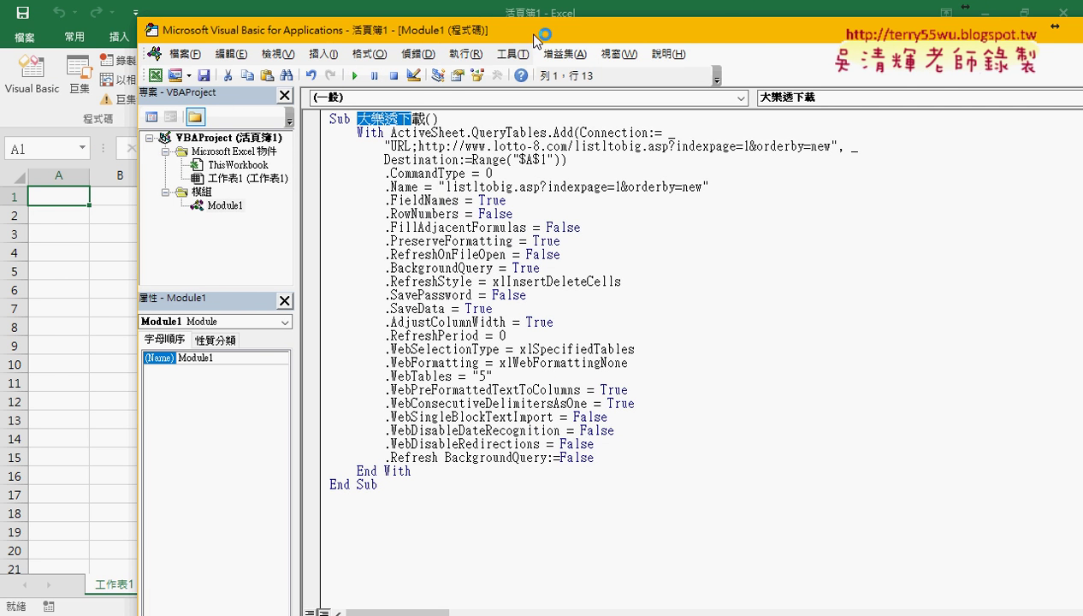
{"action": "left_click_drag", "start_coordinate": [534, 40], "coordinate": [684, 34]}
{"action": "left_click", "coordinate": [643, 207]}
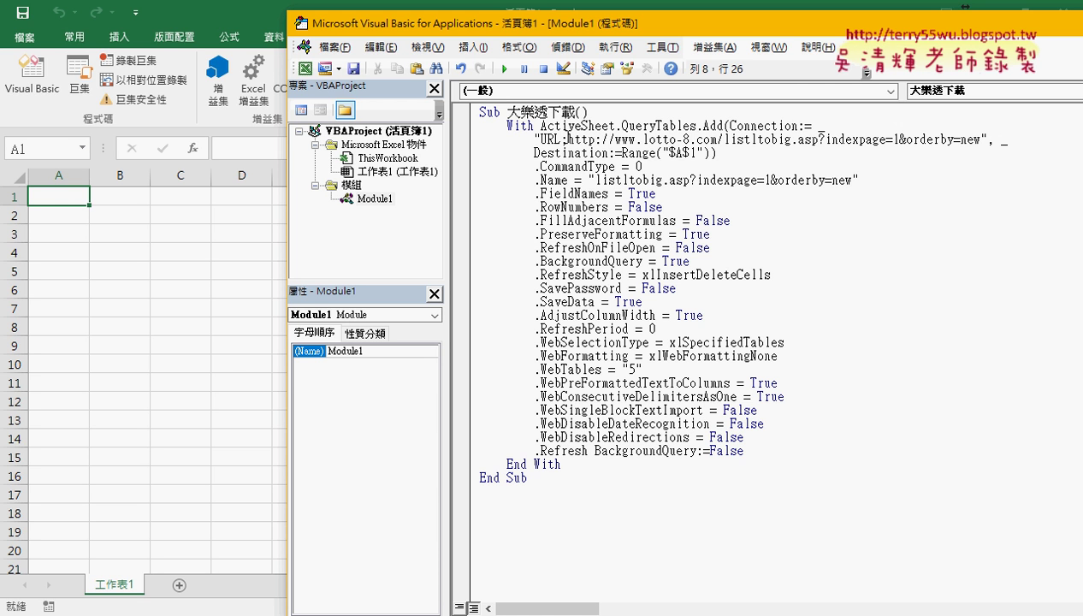
{"action": "left_click_drag", "start_coordinate": [568, 138], "coordinate": [982, 138]}
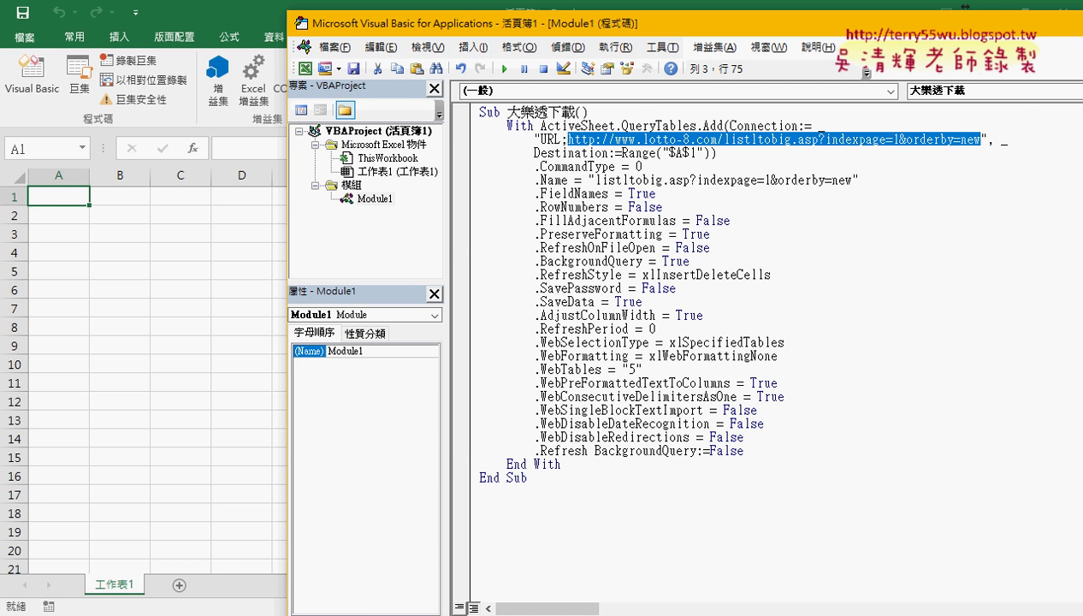
- Check the lotto-8.com 大樂透 page's URL and its 50 page links, then minimize Chrome
{"action": "left_click", "coordinate": [269, 538]}
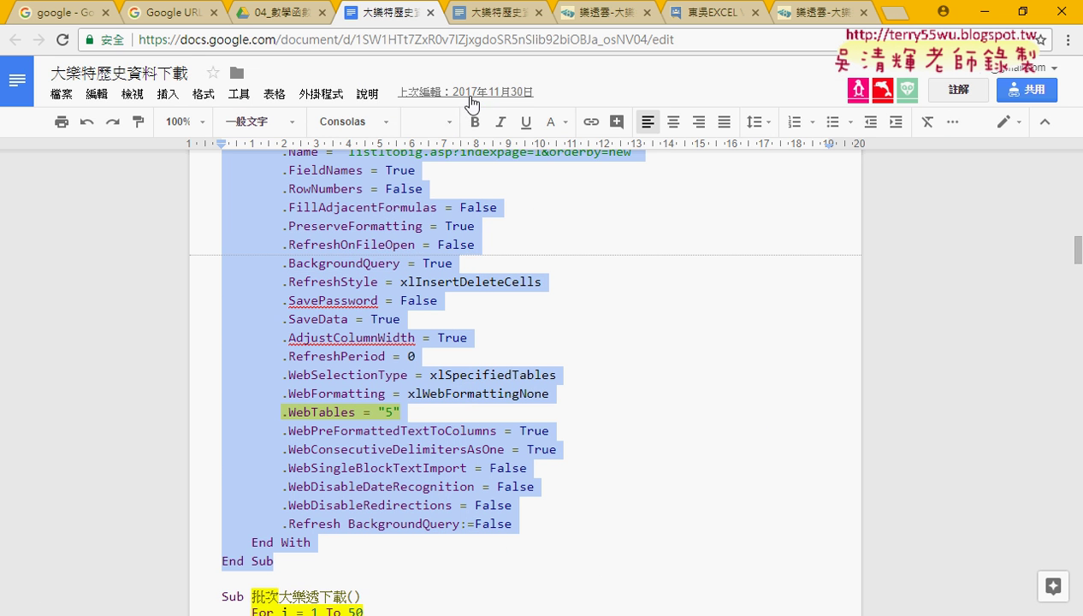
{"action": "left_click", "coordinate": [588, 13]}
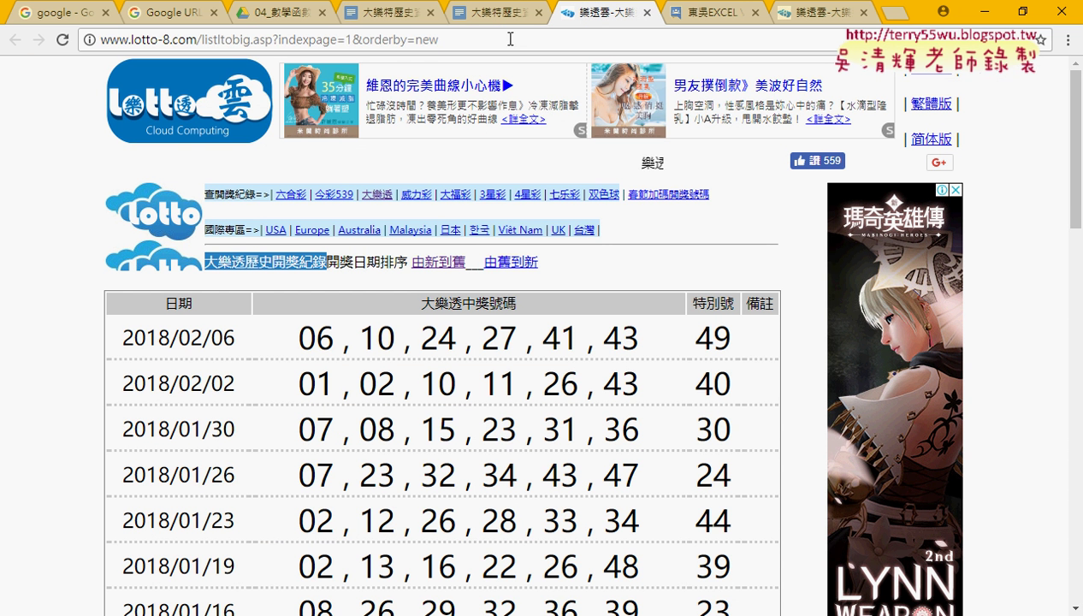
{"action": "left_click", "coordinate": [424, 40]}
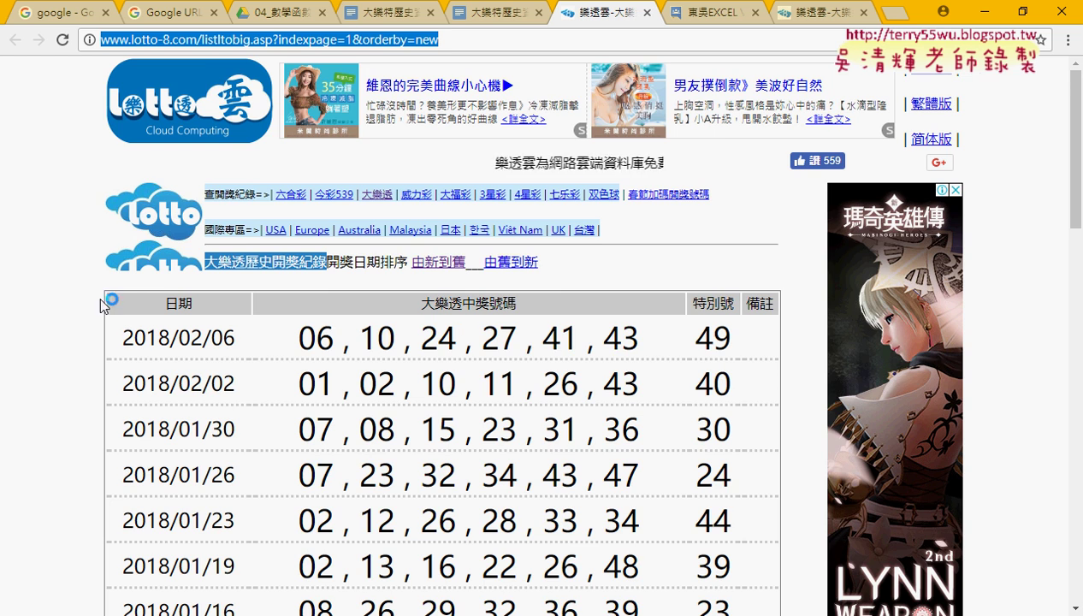
{"action": "scroll", "coordinate": [108, 500], "scroll_direction": "down", "scroll_amount": 2}
{"action": "scroll", "coordinate": [128, 385], "scroll_direction": "down", "scroll_amount": 5}
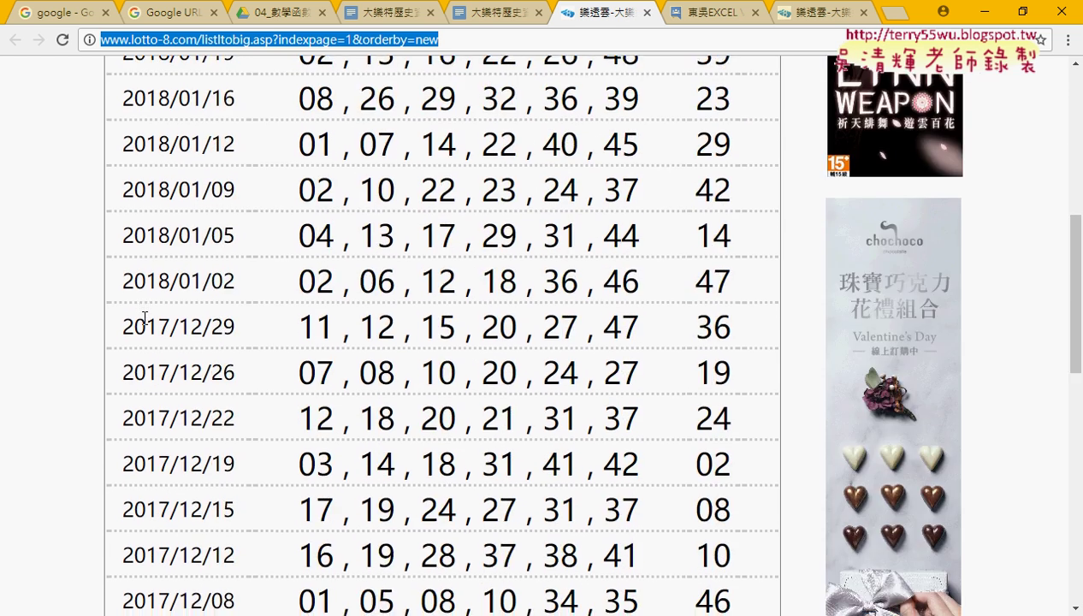
{"action": "scroll", "coordinate": [144, 318], "scroll_direction": "down", "scroll_amount": 5}
{"action": "scroll", "coordinate": [143, 318], "scroll_direction": "down", "scroll_amount": 5}
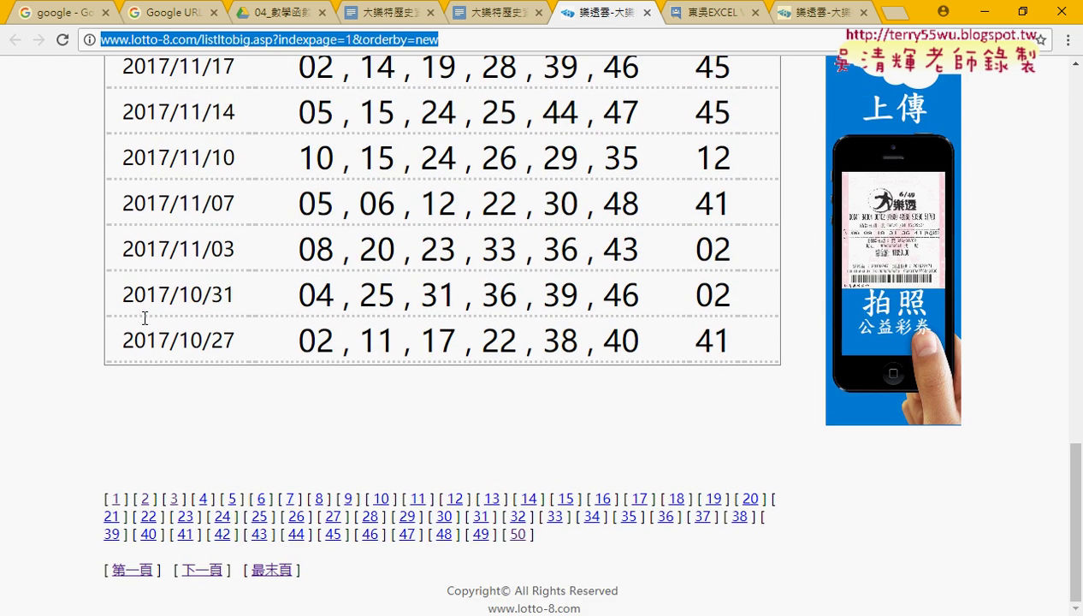
{"action": "left_click", "coordinate": [985, 12]}
- Add an apostrophe before the .CommandType = 0 line
{"action": "left_click", "coordinate": [689, 232]}
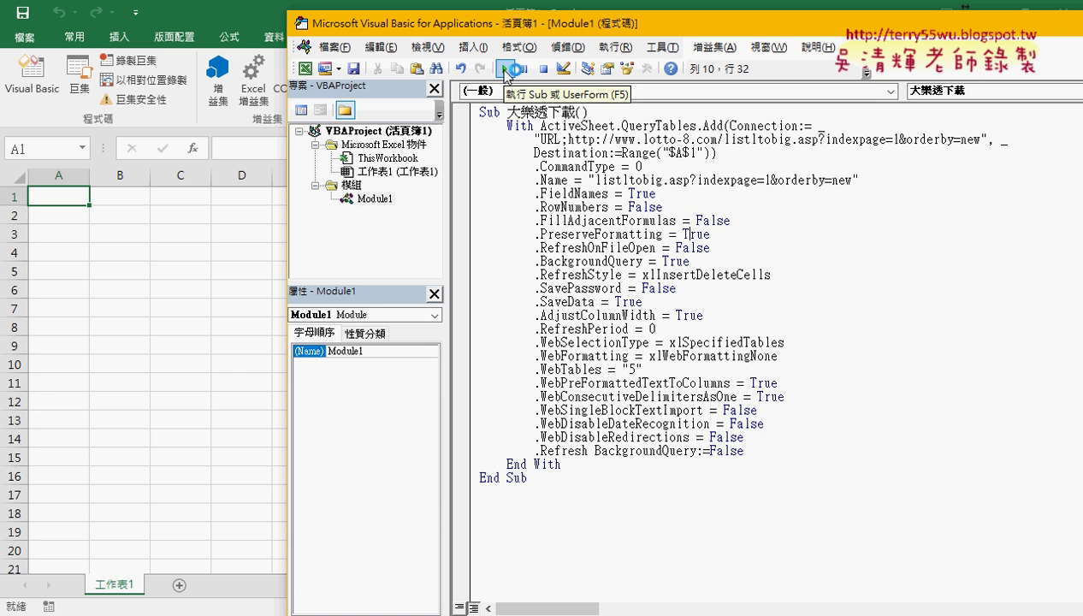
{"action": "left_click_drag", "start_coordinate": [533, 166], "coordinate": [646, 167]}
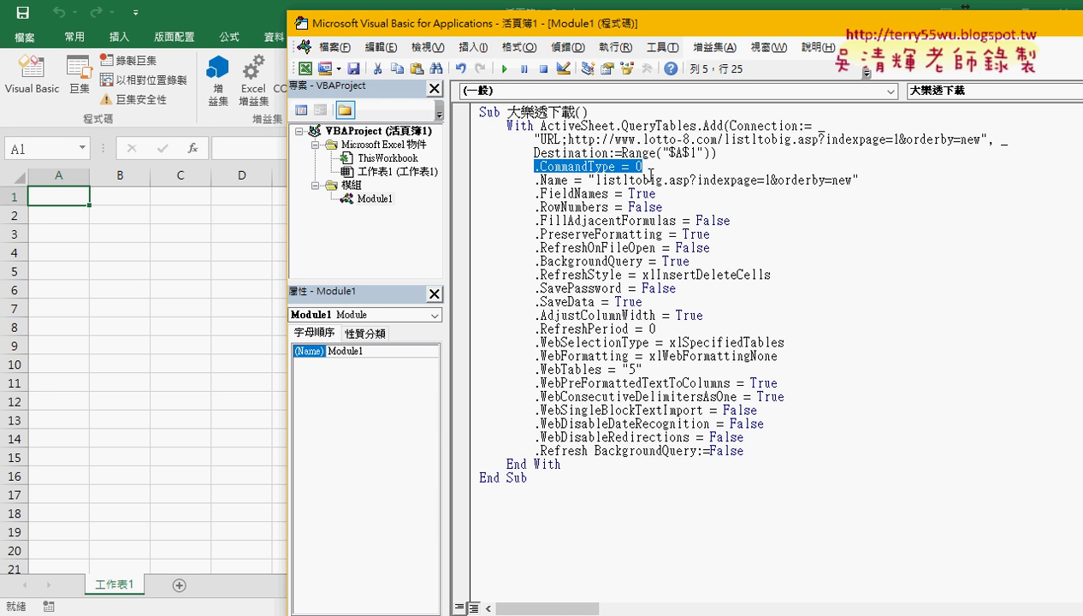
{"action": "key", "text": "Left"}
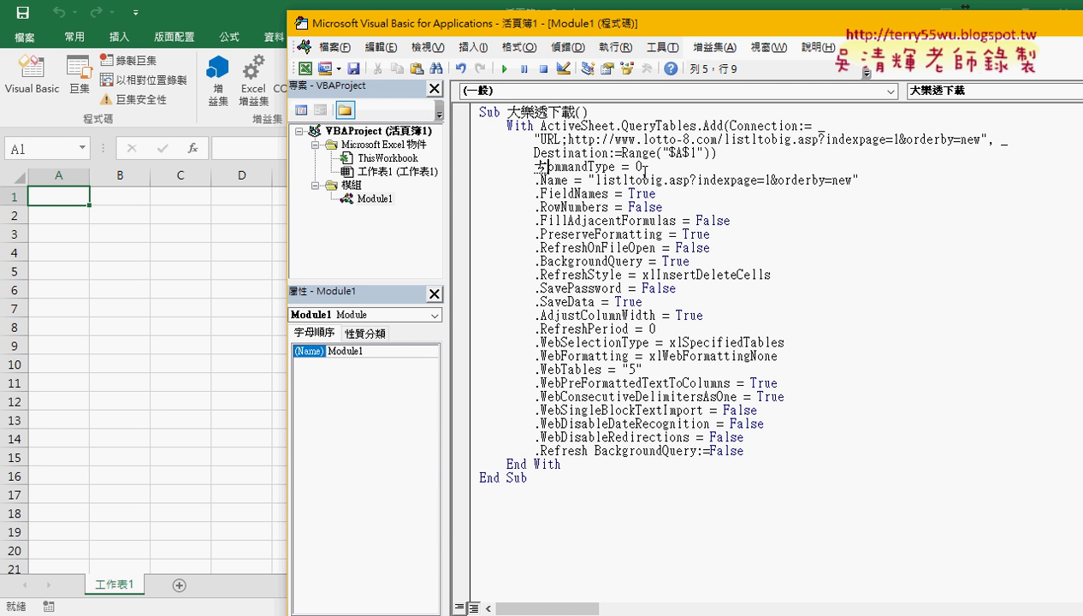
{"action": "type", "text": "'"}
- Run the macro, debug the error by commenting out .CommandType, step past it and continue
{"action": "left_click", "coordinate": [505, 69]}
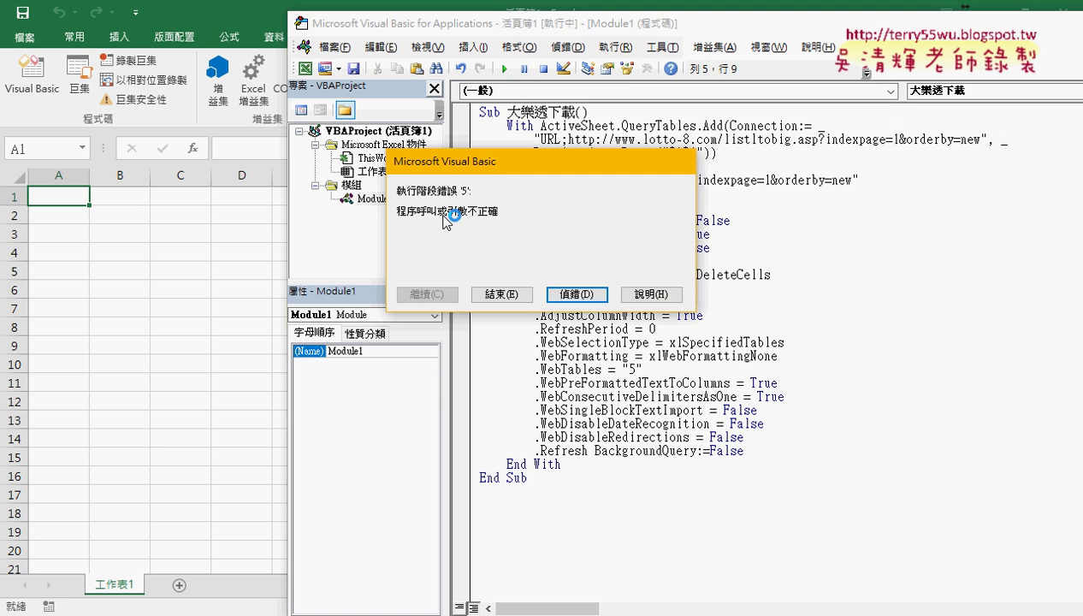
{"action": "left_click", "coordinate": [577, 293]}
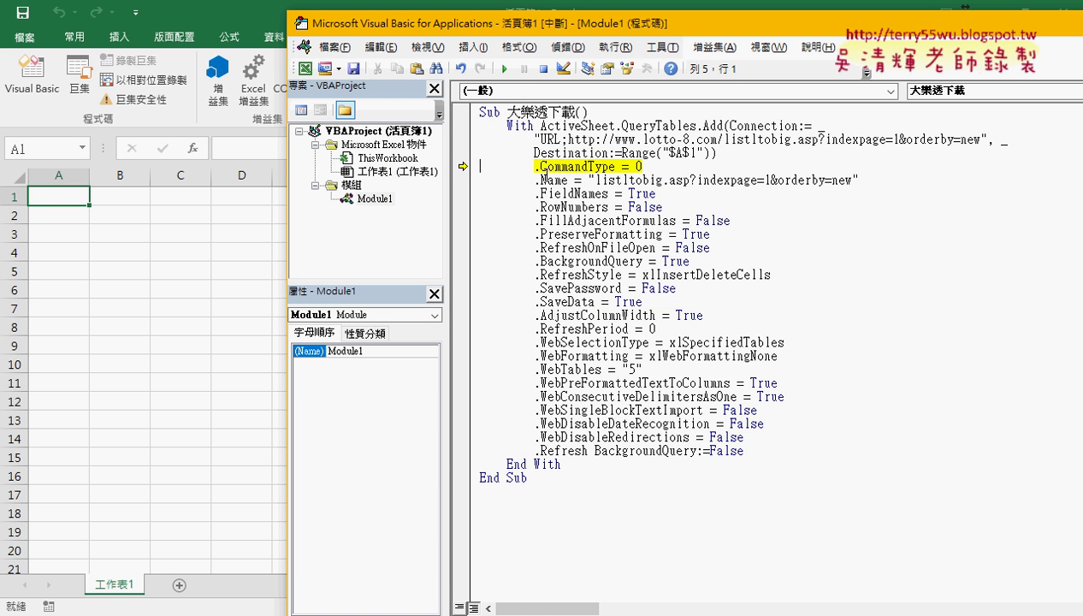
{"action": "left_click", "coordinate": [535, 167]}
{"action": "type", "text": "'"}
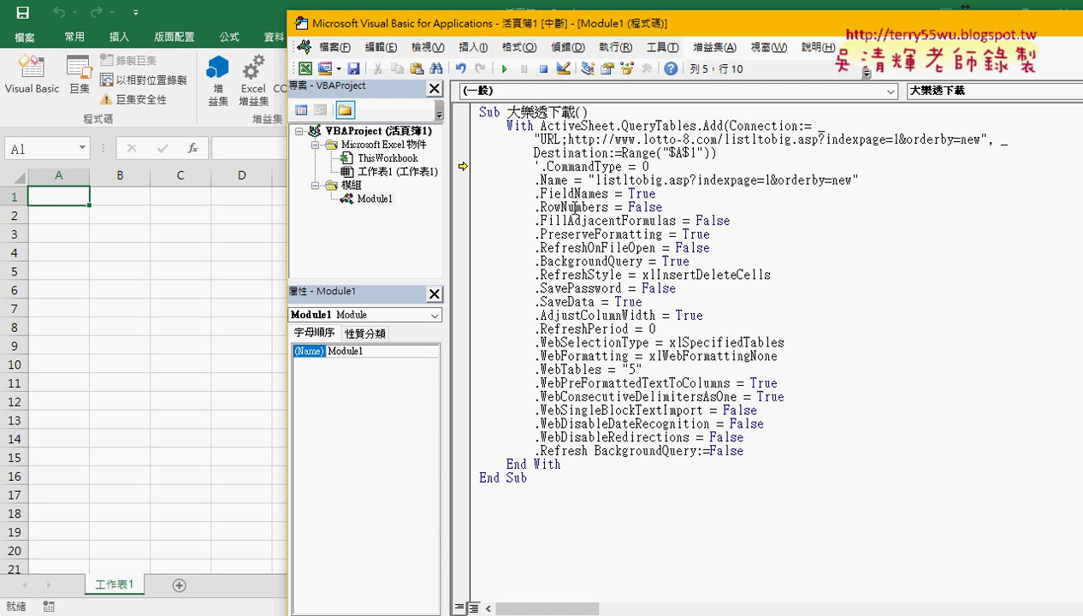
{"action": "key", "text": "F8"}
{"action": "double_click", "coordinate": [545, 168]}
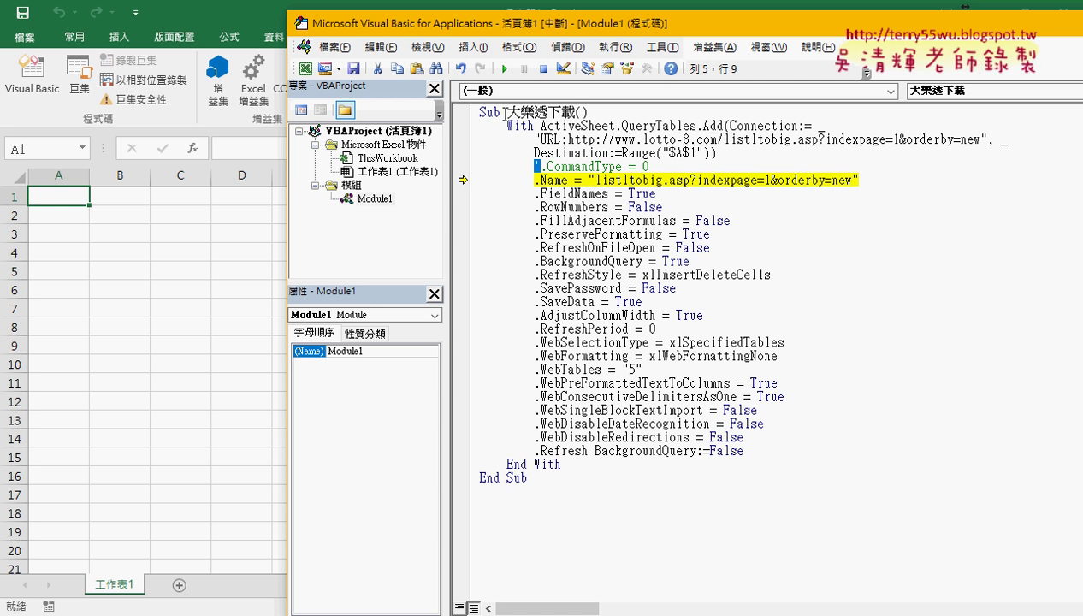
{"action": "left_click", "coordinate": [502, 68]}
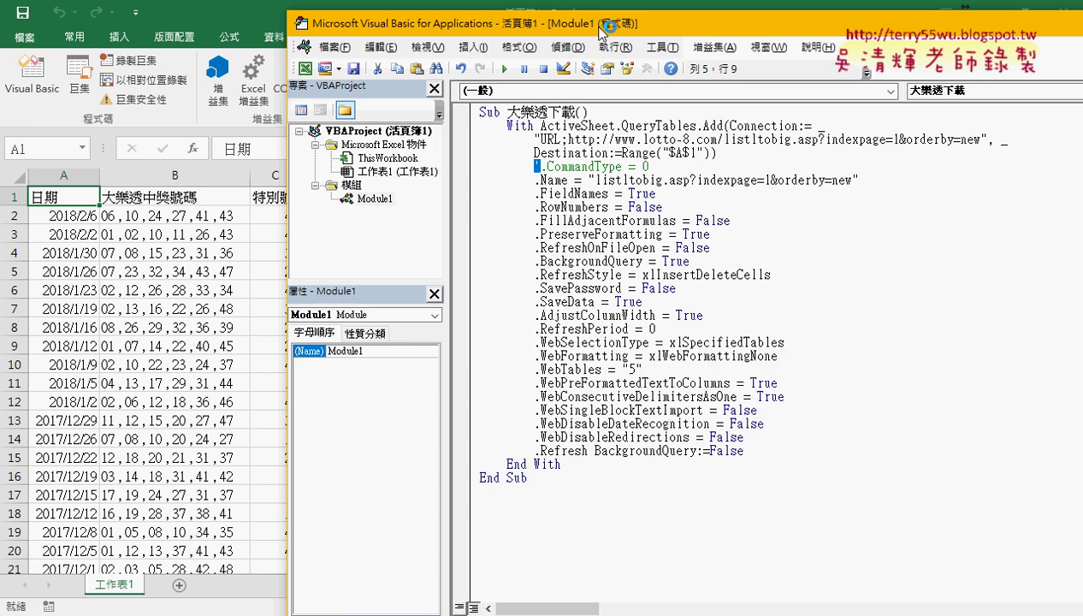
{"action": "left_click_drag", "start_coordinate": [599, 30], "coordinate": [702, 25]}
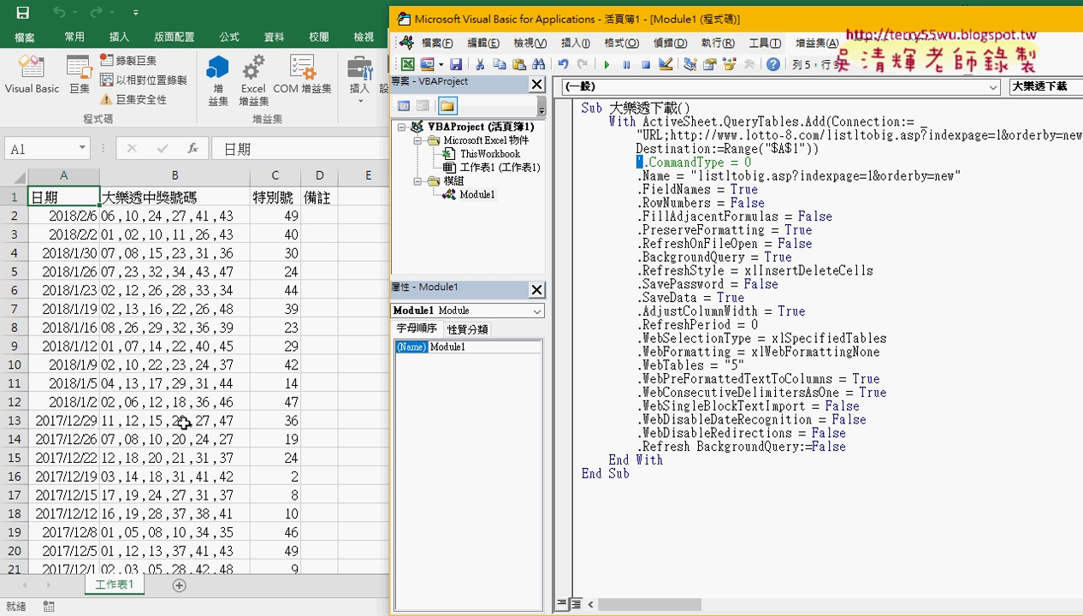
- Scroll the imported draws down to row 31 (2017/10/27) and back to the headers
{"action": "left_click", "coordinate": [190, 471]}
{"action": "scroll", "coordinate": [193, 468], "scroll_direction": "down", "scroll_amount": 7}
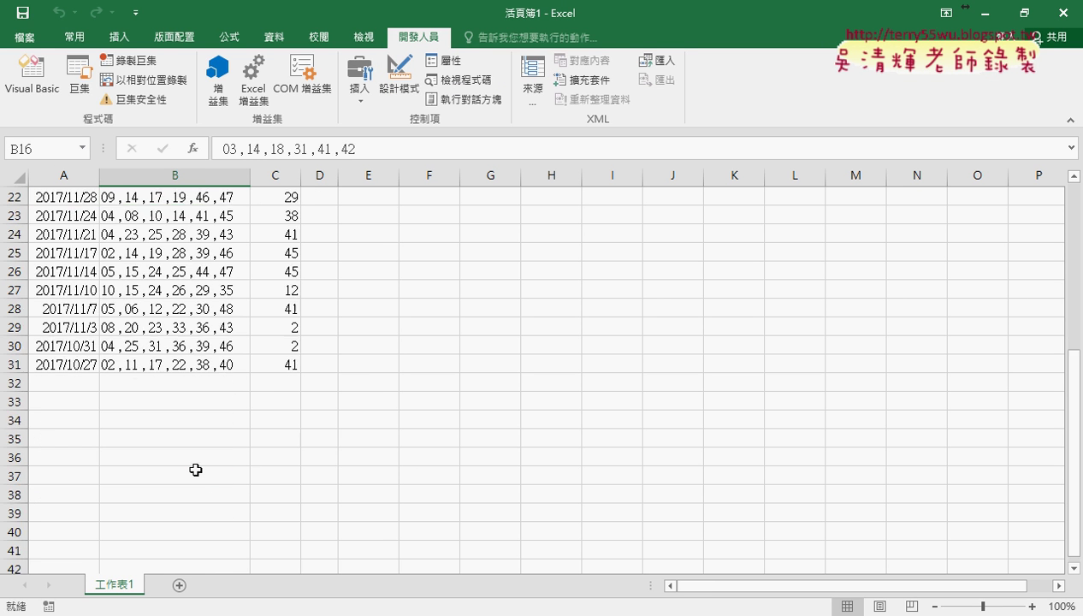
{"action": "scroll", "coordinate": [196, 470], "scroll_direction": "up", "scroll_amount": 1}
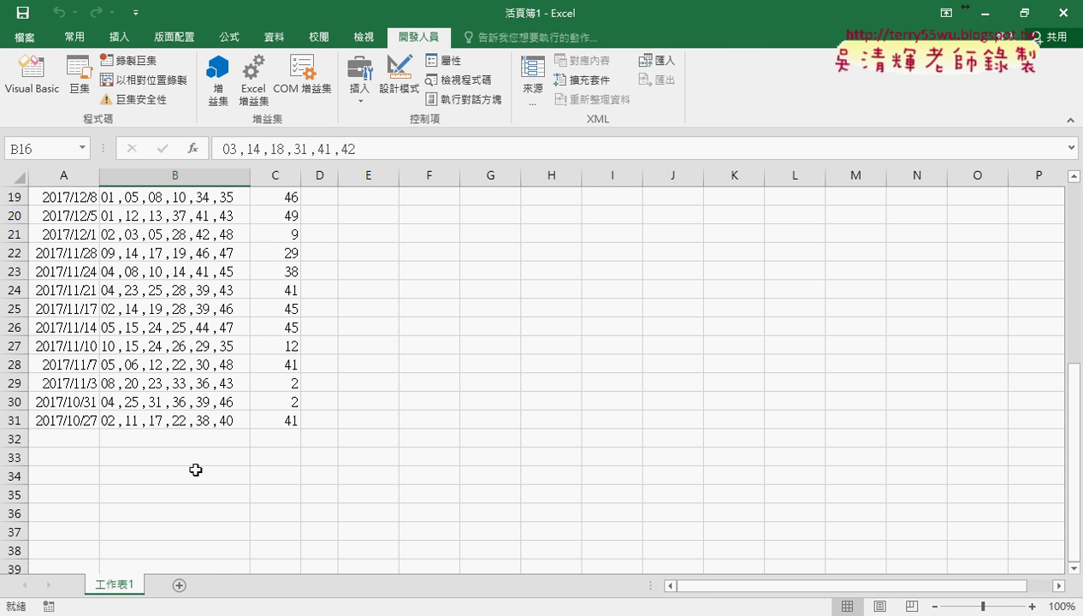
{"action": "scroll", "coordinate": [196, 470], "scroll_direction": "up", "scroll_amount": 3}
{"action": "scroll", "coordinate": [193, 468], "scroll_direction": "up", "scroll_amount": 3}
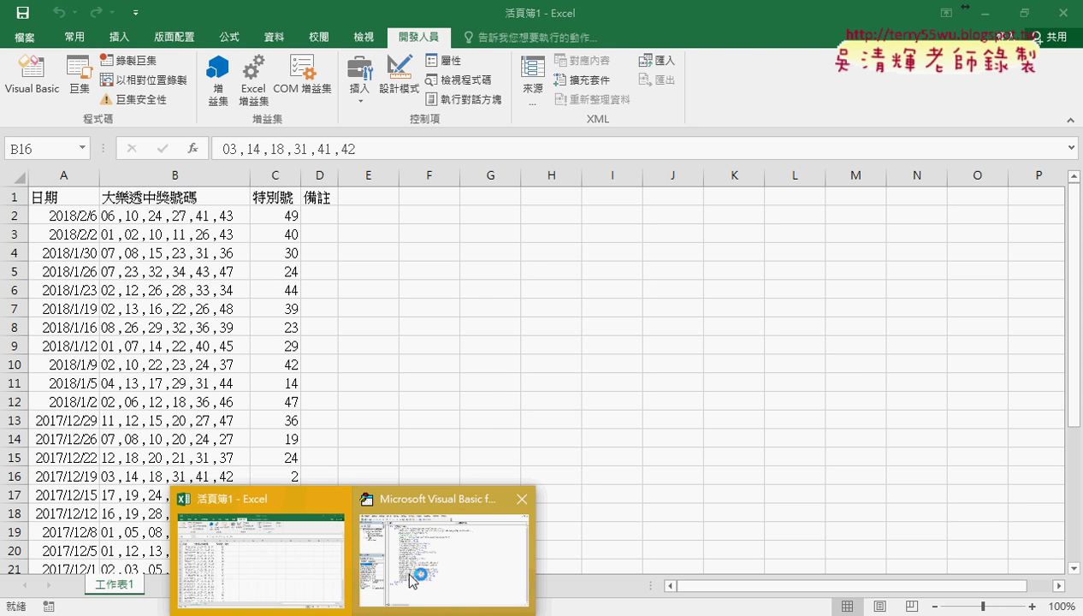
- Add a 'For i = 1 To 50' line and a 'Next' line below the Sub line
{"action": "left_click", "coordinate": [412, 580]}
{"action": "left_click_drag", "start_coordinate": [544, 26], "coordinate": [401, 31]}
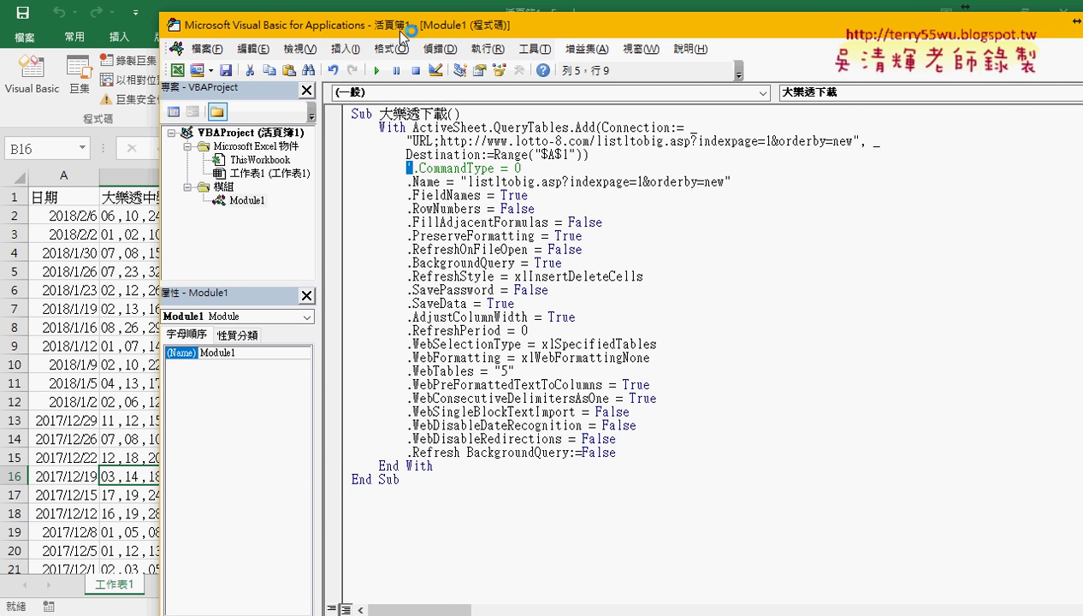
{"action": "double_click", "coordinate": [766, 140]}
{"action": "left_click", "coordinate": [575, 119]}
{"action": "key", "text": "Return"}
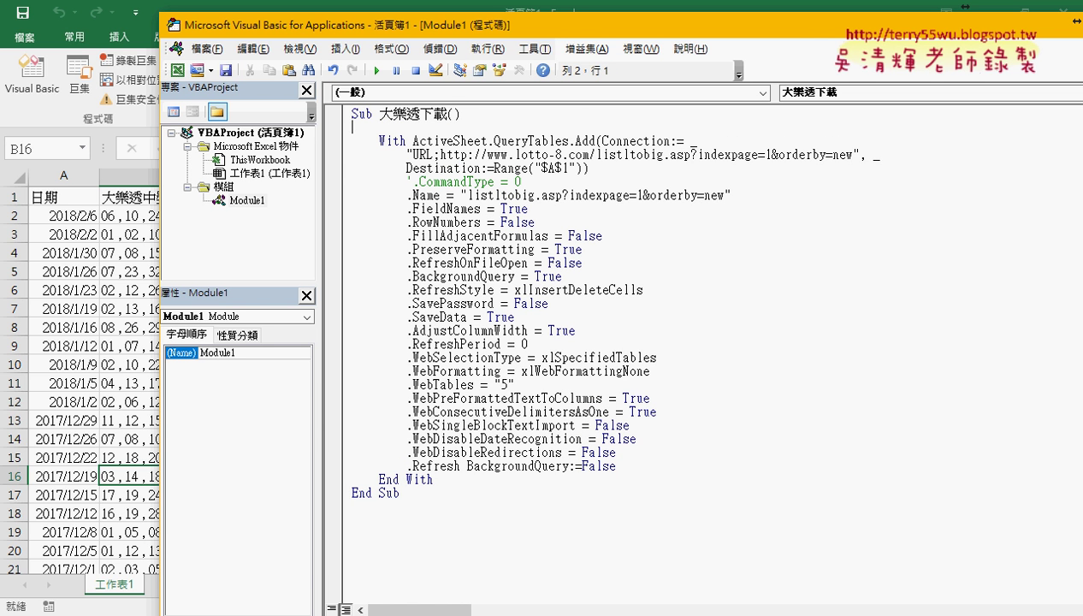
{"action": "key", "text": "Tab"}
{"action": "double_click", "coordinate": [773, 155]}
{"action": "left_click", "coordinate": [430, 126]}
{"action": "type", "text": "f"}
{"action": "type", "text": "or "}
{"action": "type", "text": "i="}
{"action": "type", "text": "1 to "}
{"action": "type", "text": "50"}
{"action": "key", "text": "Return"}
{"action": "key", "text": "Return"}
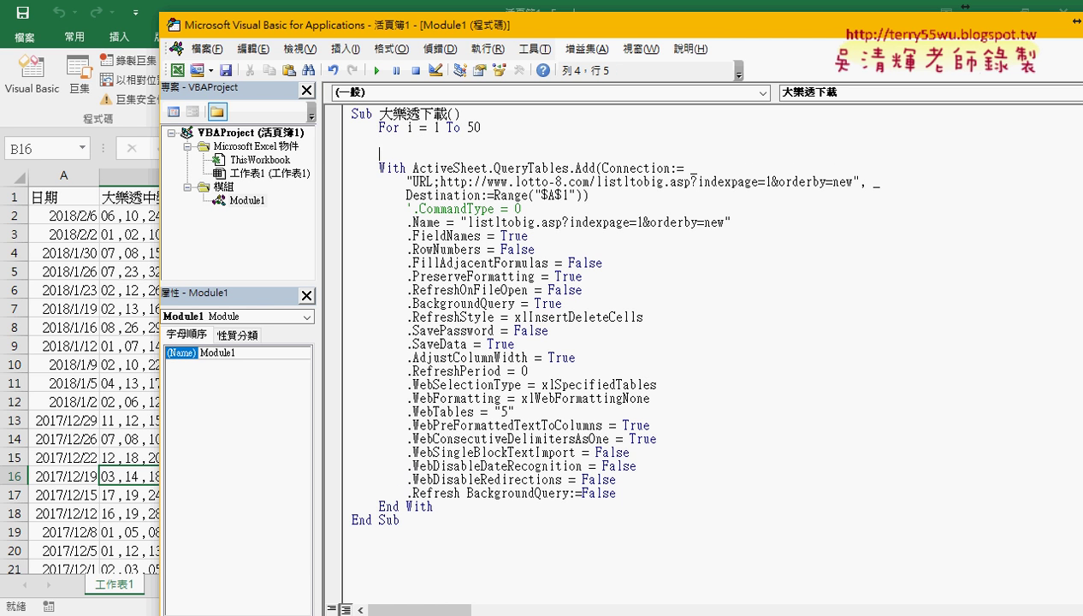
{"action": "type", "text": "next"}
{"action": "left_click", "coordinate": [379, 140]}
- Move the With…End With block between For and Next and indent it one level
{"action": "left_click_drag", "start_coordinate": [450, 505], "coordinate": [341, 168]}
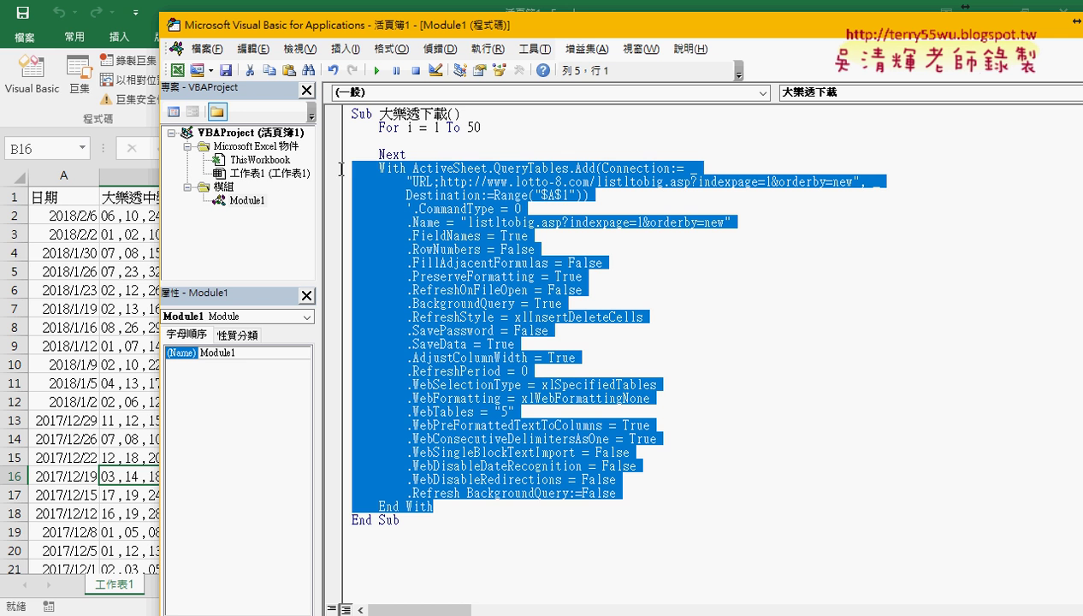
{"action": "left_click_drag", "start_coordinate": [357, 145], "coordinate": [356, 142]}
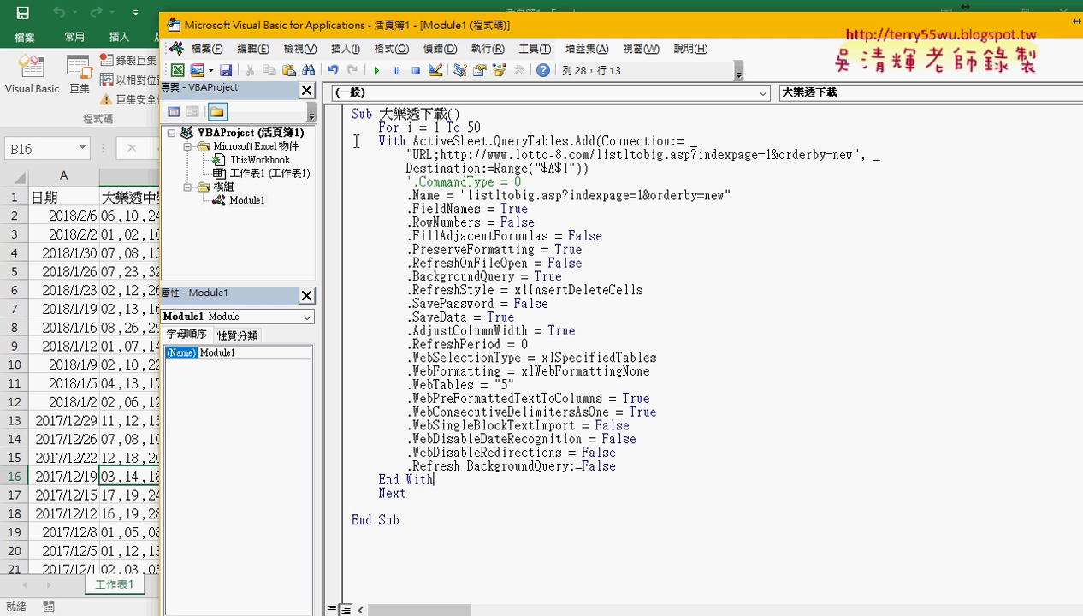
{"action": "mouse_move", "coordinate": [433, 479]}
{"action": "left_mouse_down"}
{"action": "mouse_move", "coordinate": [360, 412]}
{"action": "mouse_move", "coordinate": [331, 145]}
{"action": "left_mouse_up"}
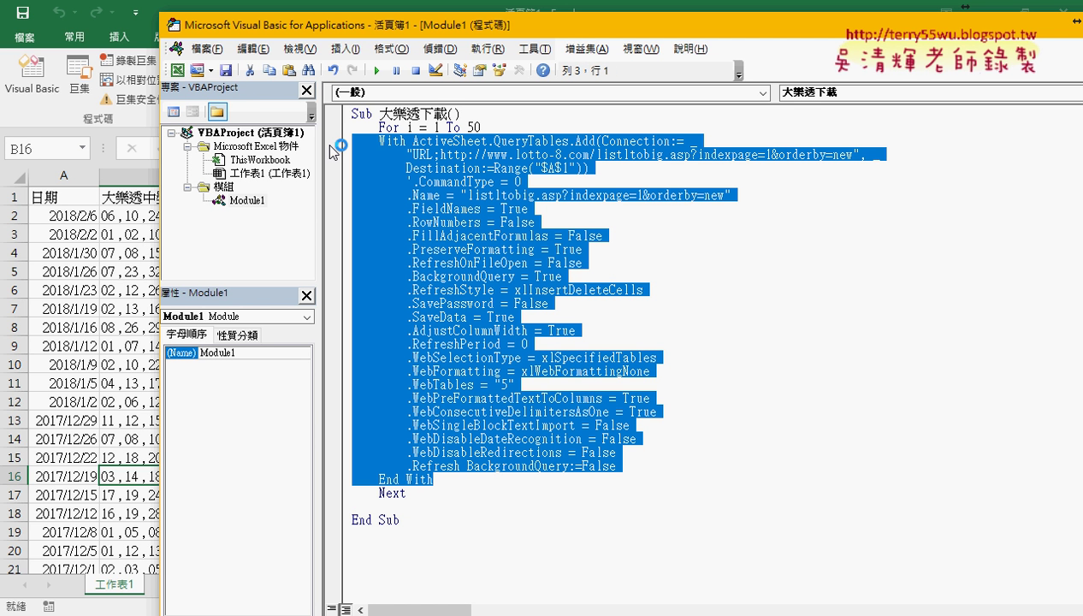
{"action": "key", "text": "Tab"}
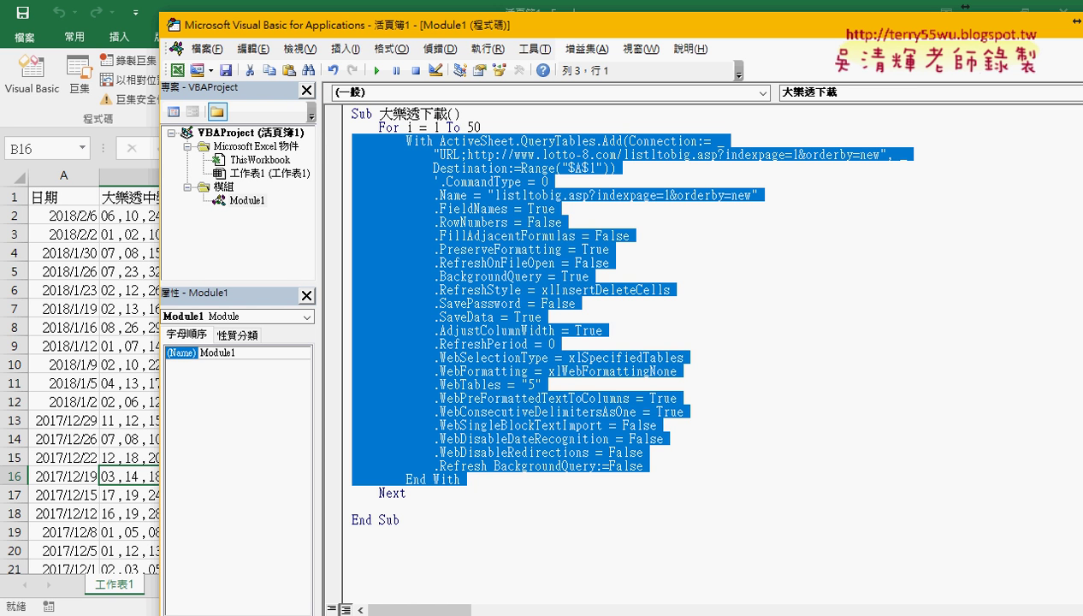
{"action": "left_click", "coordinate": [406, 139]}
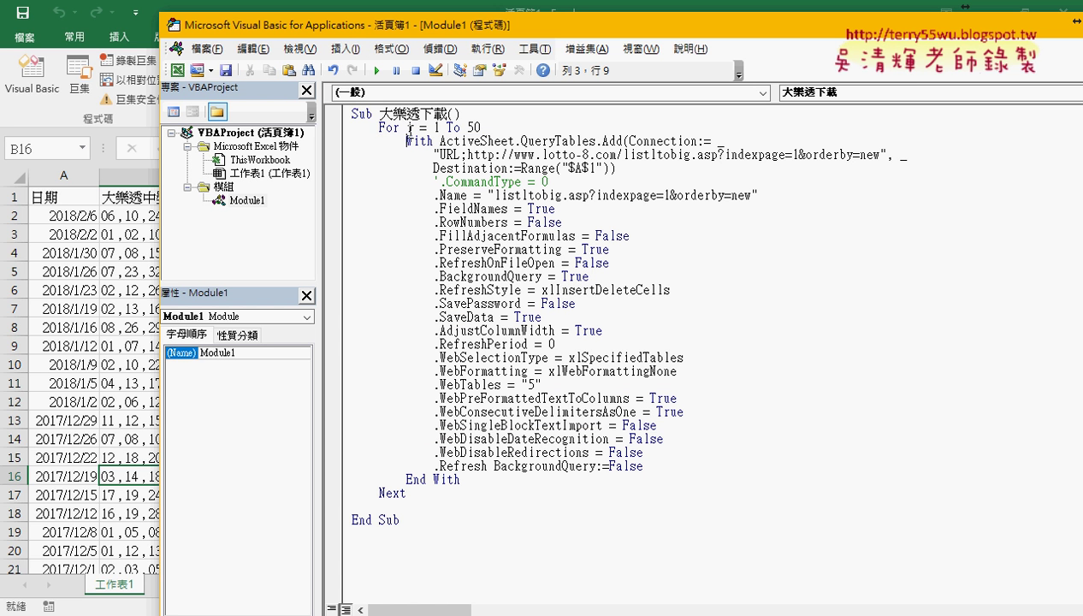
{"action": "left_click", "coordinate": [405, 494]}
{"action": "double_click", "coordinate": [409, 126]}
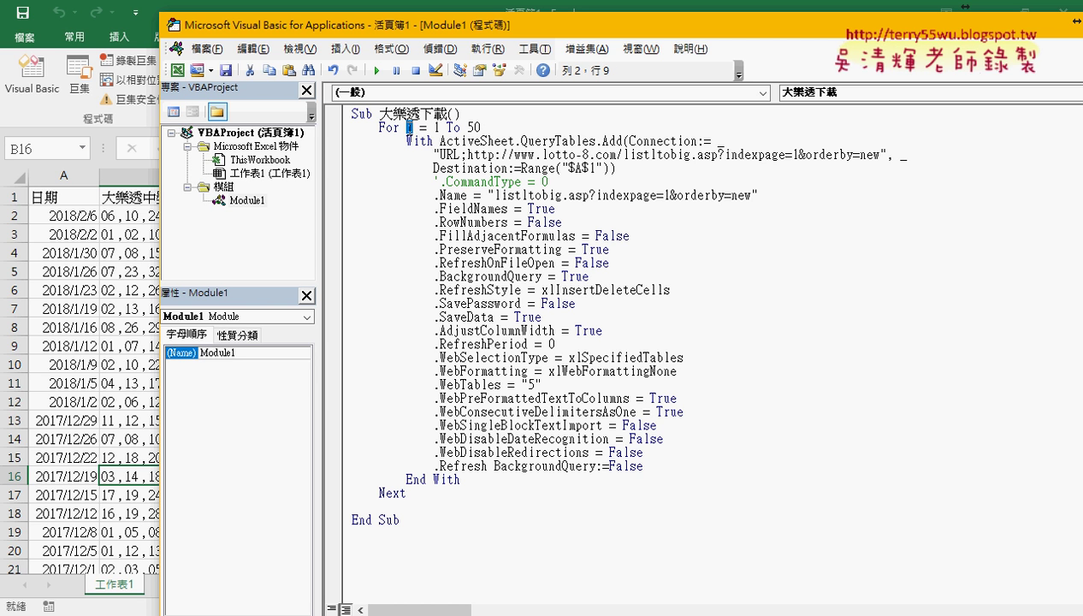
{"action": "left_click", "coordinate": [795, 154]}
{"action": "double_click", "coordinate": [794, 154]}
- Replace the page number 1 after indexpage= with " & i & "
{"action": "type", "text": "\"&"}
{"action": "type", "text": "\""}
{"action": "key", "text": "Left"}
{"action": "type", "text": "&"}
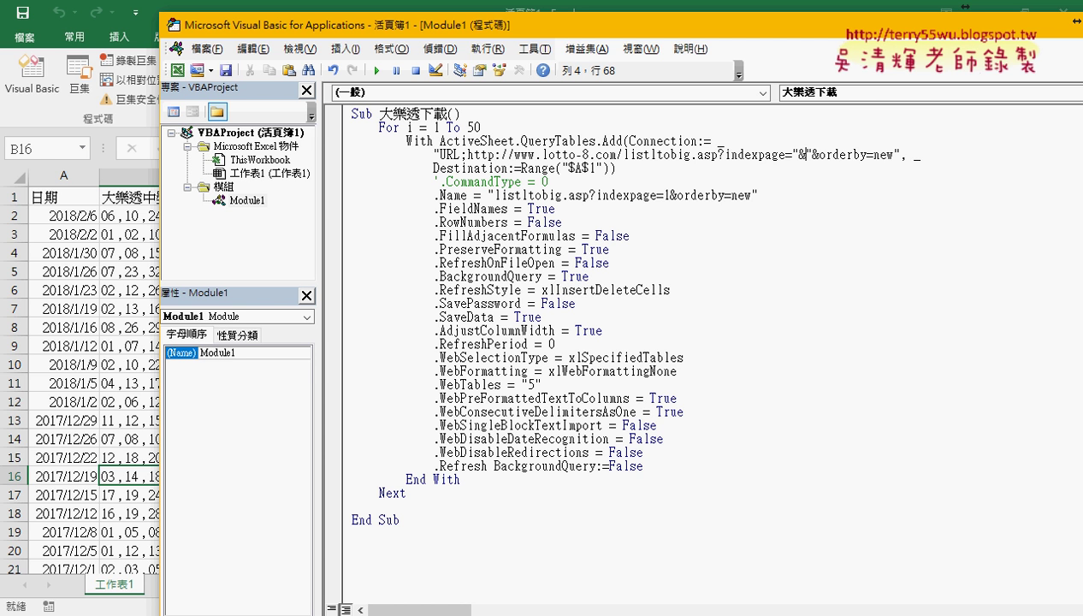
{"action": "type", "text": "i"}
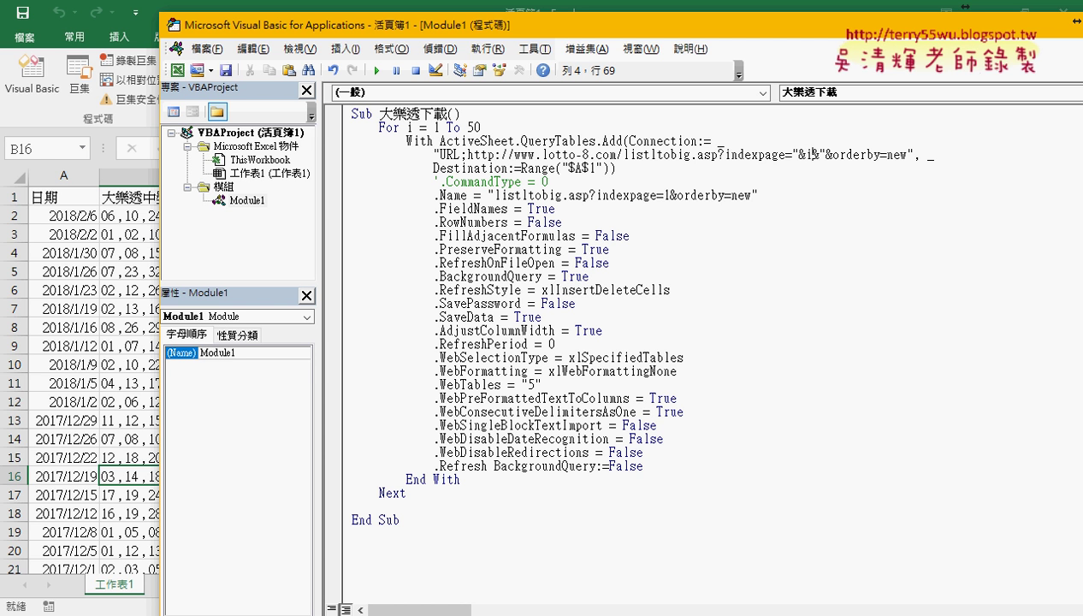
{"action": "left_click", "coordinate": [801, 154]}
{"action": "key", "text": "Right"}
{"action": "key", "text": "space"}
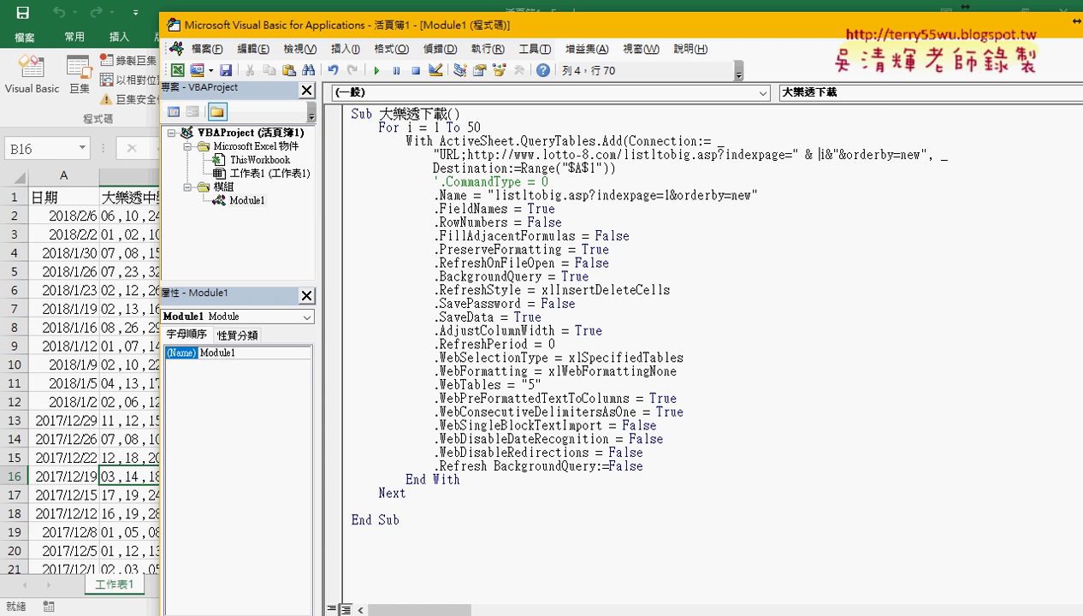
{"action": "key", "text": "Right"}
{"action": "key", "text": "space"}
{"action": "key", "text": "Right"}
{"action": "key", "text": "space"}
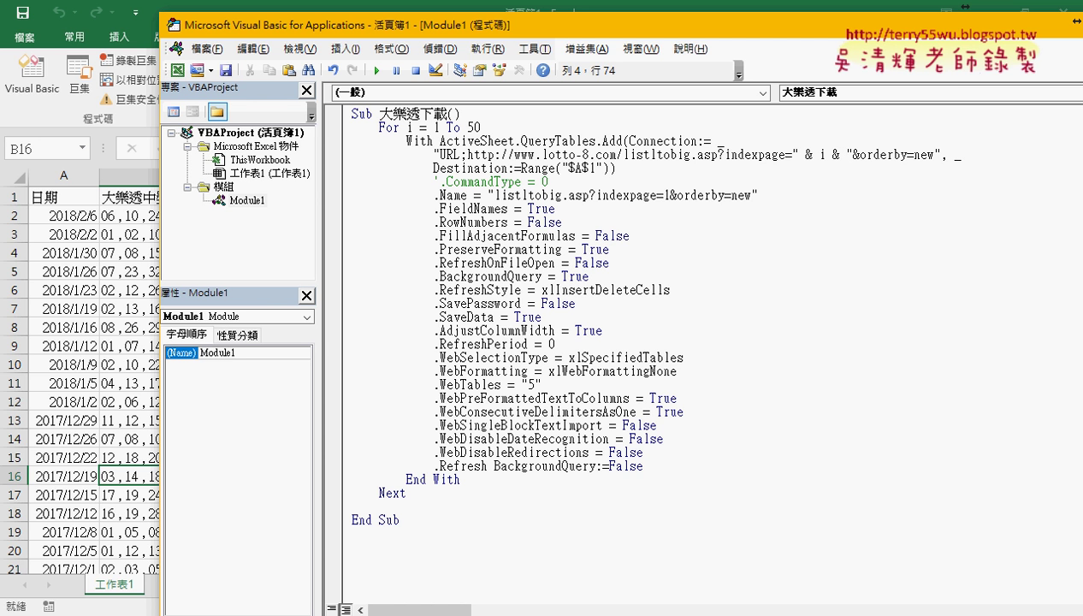
{"action": "left_click", "coordinate": [784, 254]}
{"action": "left_click", "coordinate": [796, 154]}
{"action": "left_click_drag", "start_coordinate": [795, 155], "coordinate": [852, 157]}
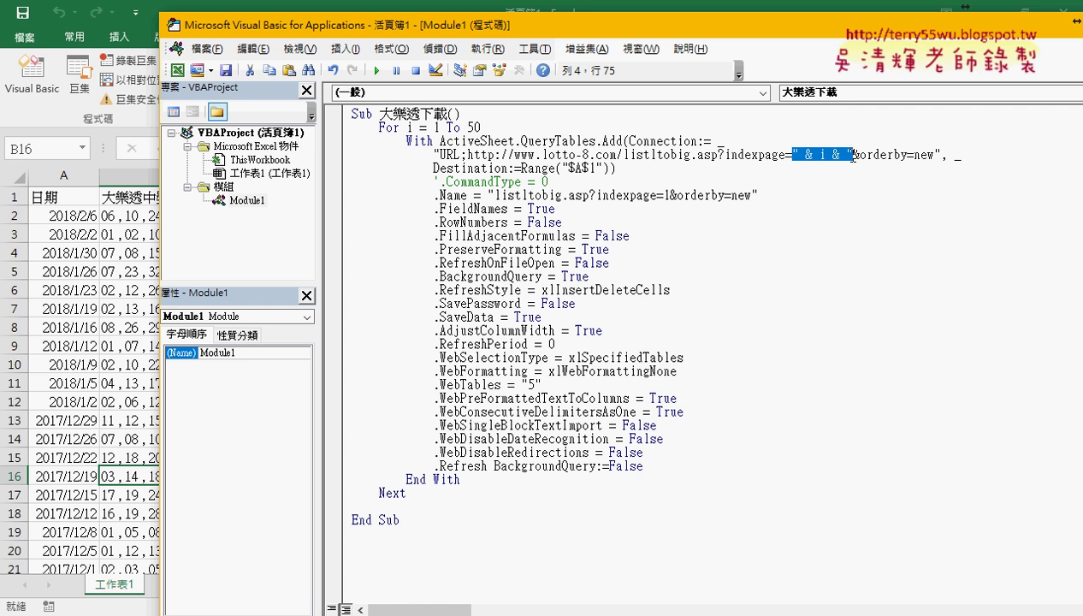
- Inspect the Destination Range("$A$1") argument, then move the editor aside to reveal the sheet
{"action": "left_click", "coordinate": [594, 236]}
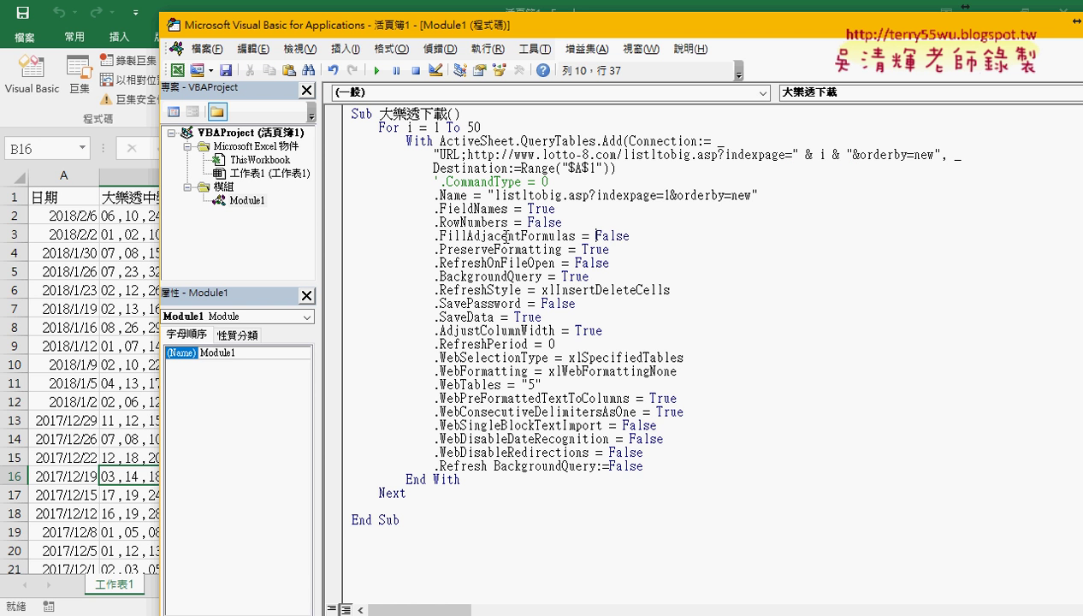
{"action": "left_click_drag", "start_coordinate": [599, 168], "coordinate": [561, 168]}
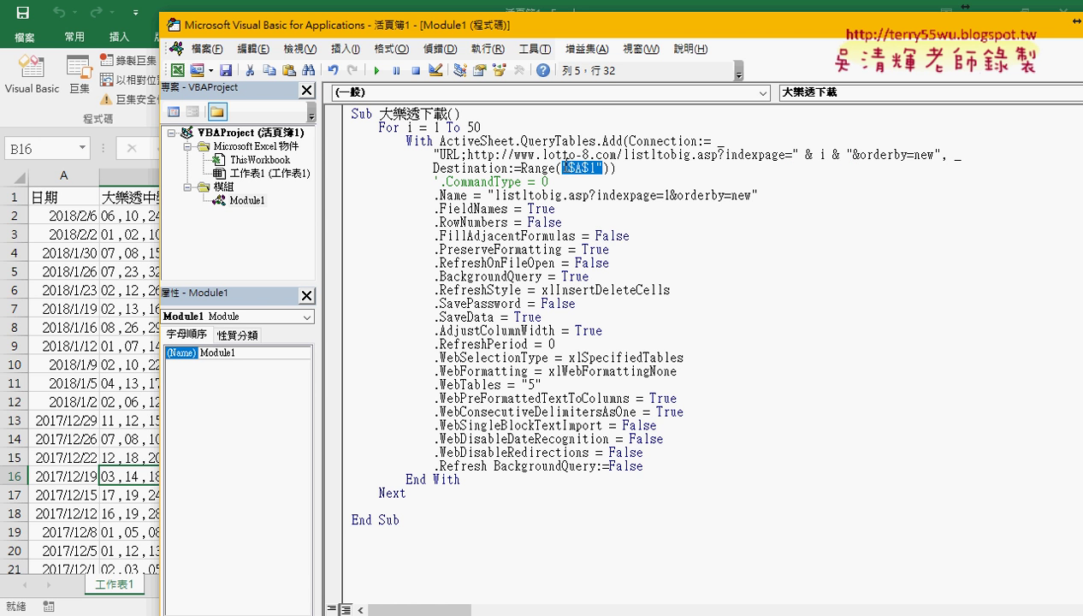
{"action": "left_click_drag", "start_coordinate": [433, 168], "coordinate": [507, 168]}
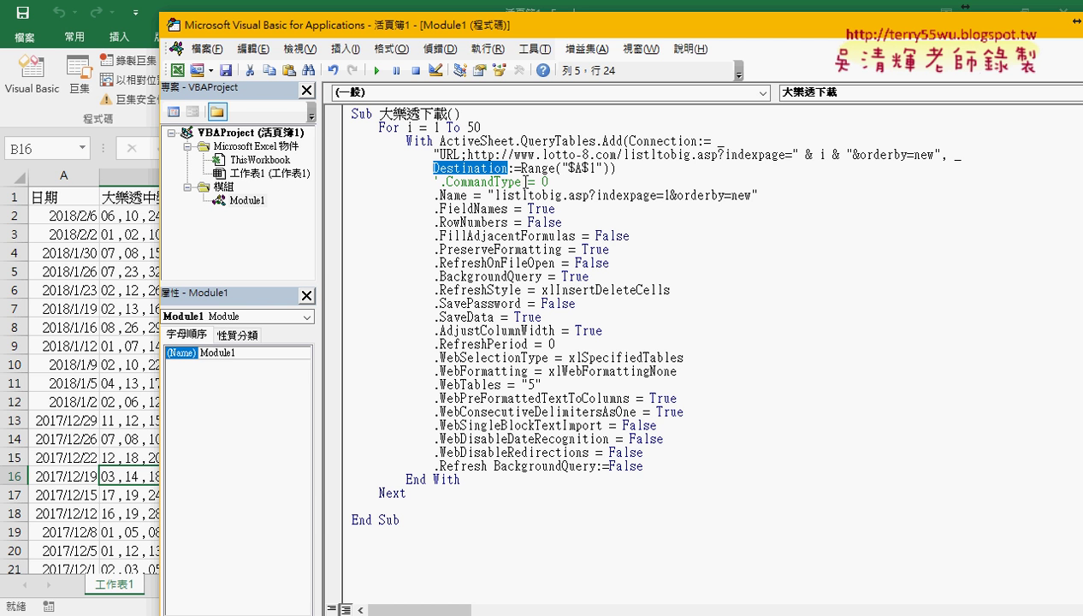
{"action": "double_click", "coordinate": [596, 168]}
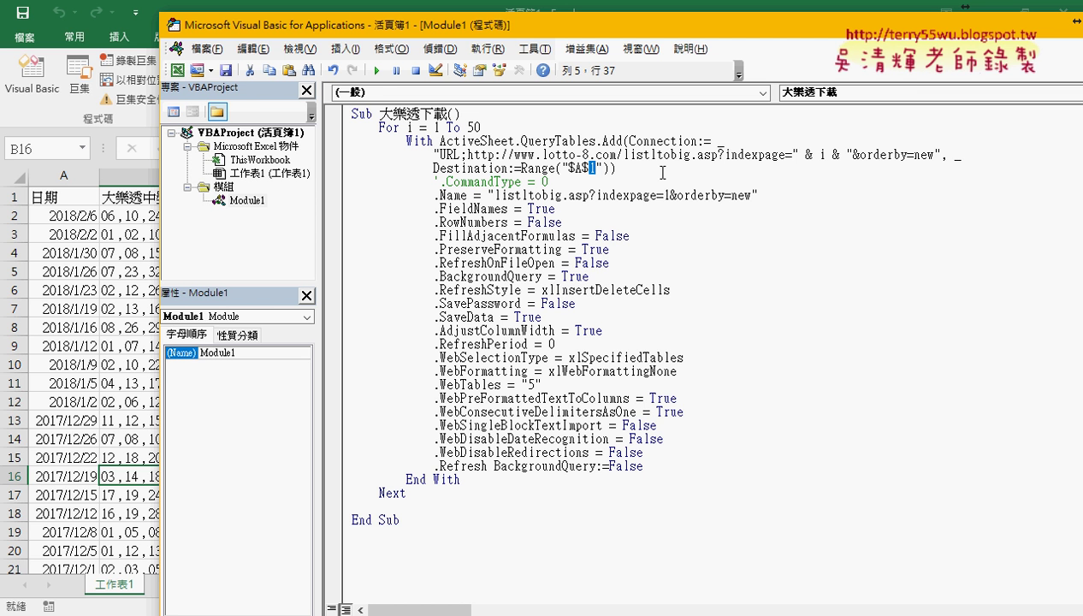
{"action": "left_click_drag", "start_coordinate": [368, 24], "coordinate": [500, 22]}
- Add a blank worksheet, then insert If Range("A1") = "" Then, Else and End If lines after Sub
{"action": "left_click", "coordinate": [184, 593]}
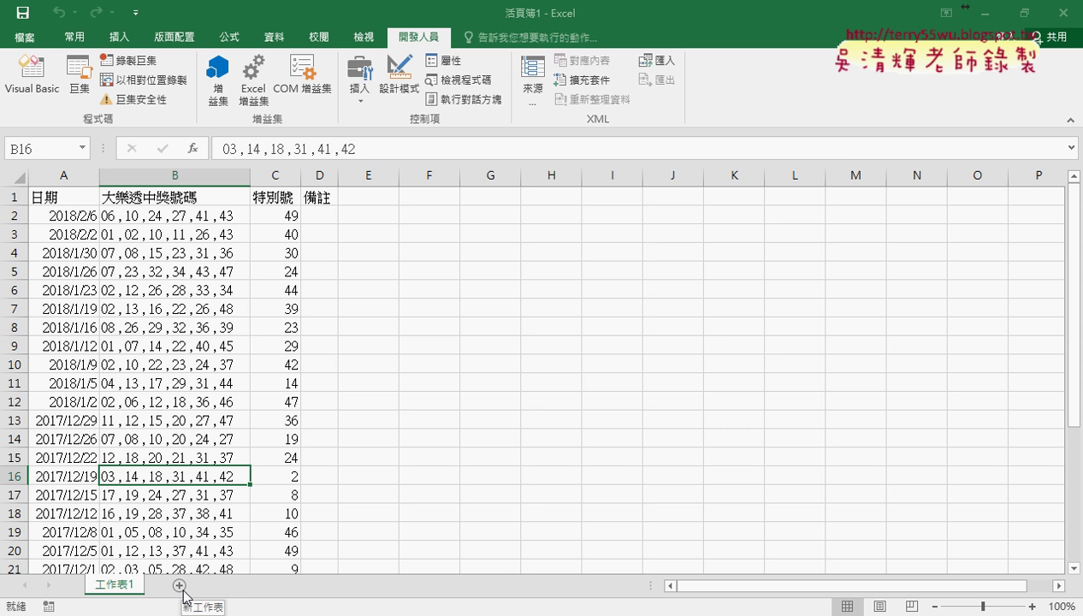
{"action": "left_click", "coordinate": [179, 586]}
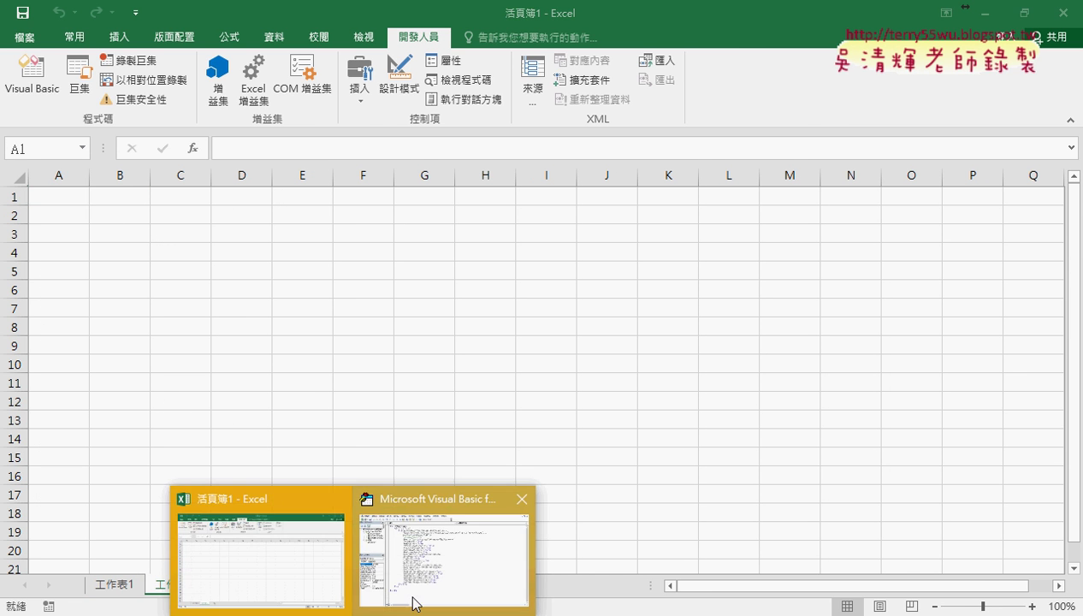
{"action": "left_click", "coordinate": [445, 563]}
{"action": "left_click", "coordinate": [635, 112]}
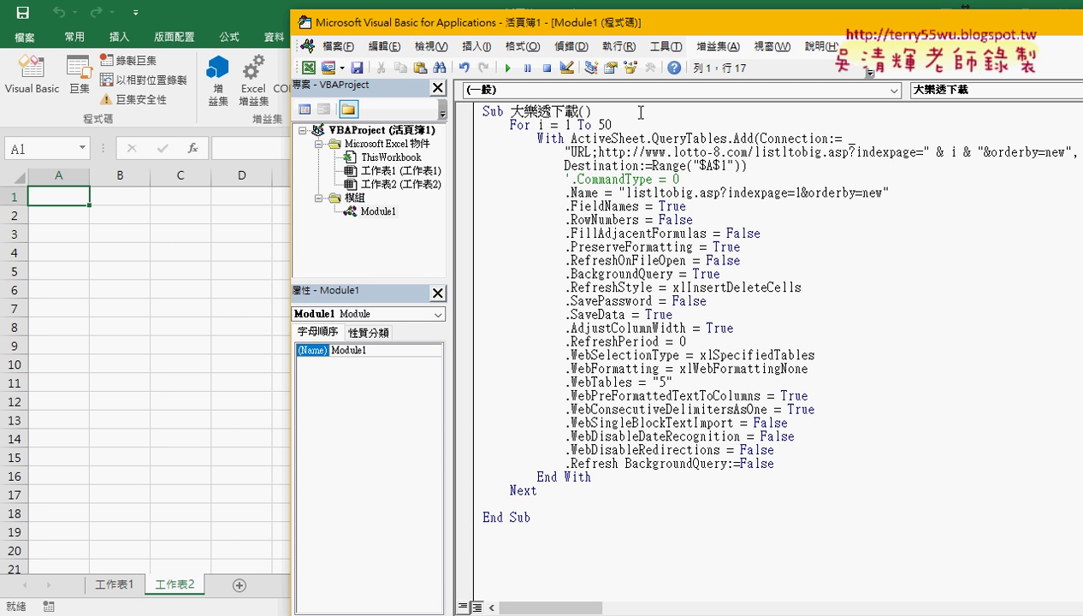
{"action": "key", "text": "Return"}
{"action": "key", "text": "Return"}
{"action": "key", "text": "Up"}
{"action": "key", "text": "Tab"}
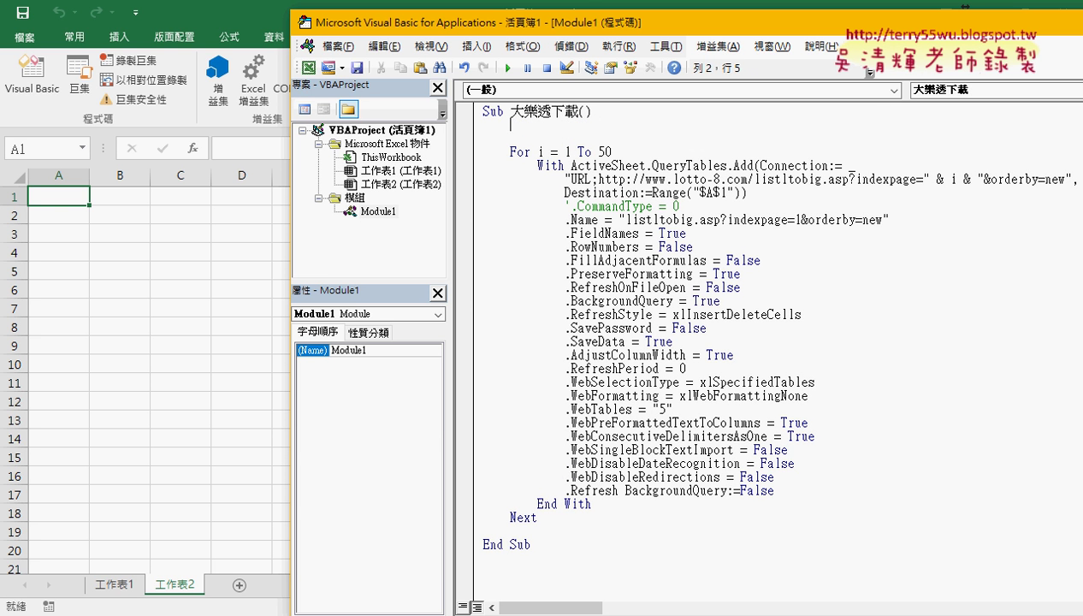
{"action": "type", "text": "if "}
{"action": "type", "text": "ra"}
{"action": "type", "text": "nge"}
{"action": "type", "text": "(\""}
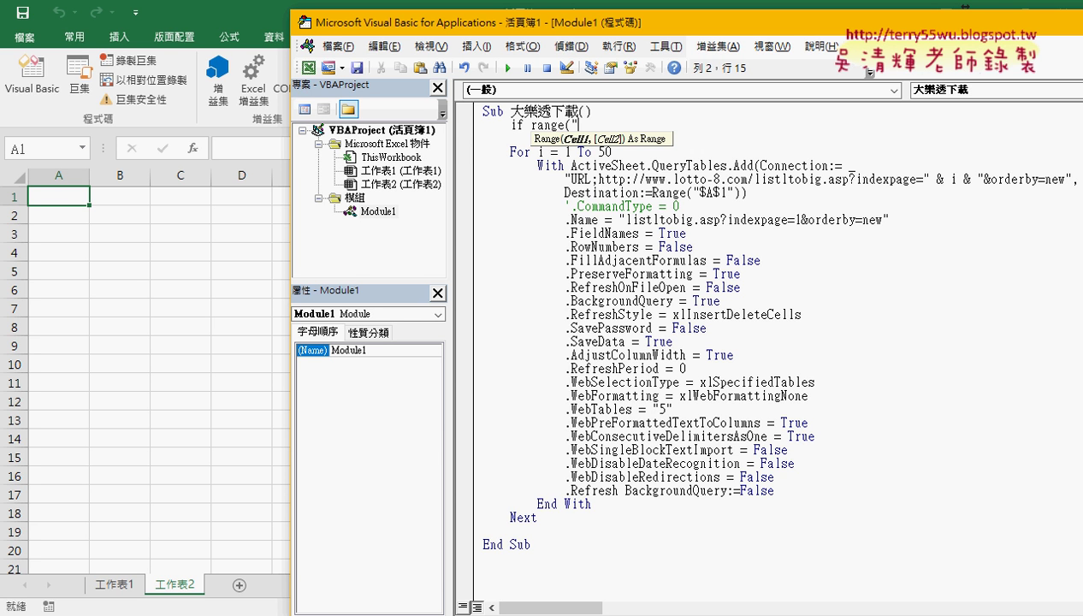
{"action": "type", "text": "A1"}
{"action": "type", "text": "\")"}
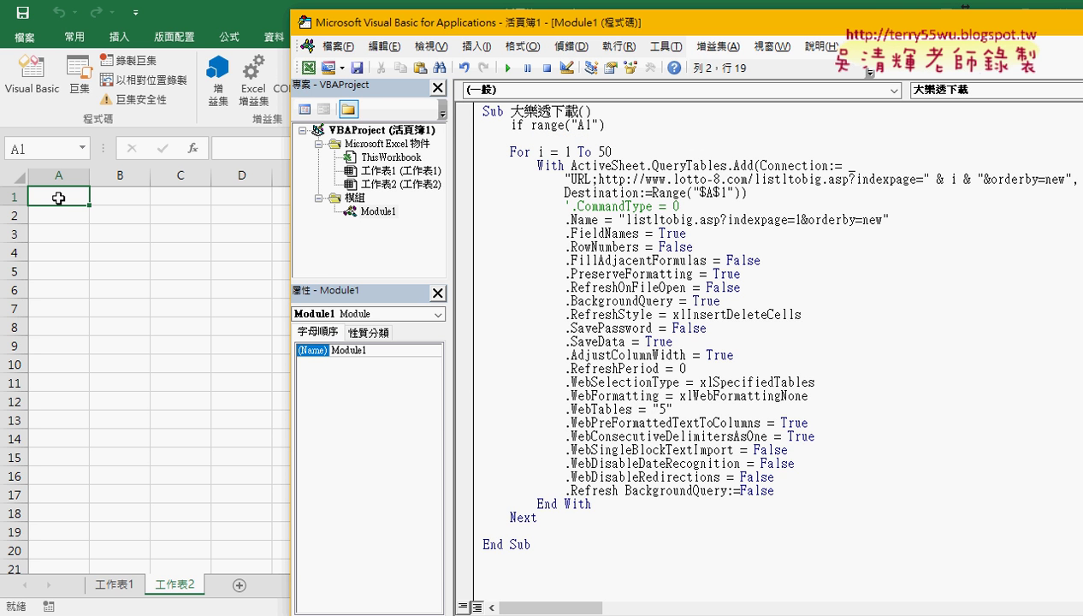
{"action": "type", "text": "= "}
{"action": "type", "text": "\"\""}
{"action": "type", "text": " the"}
{"action": "type", "text": "n"}
{"action": "key", "text": "Return"}
{"action": "key", "text": "Return"}
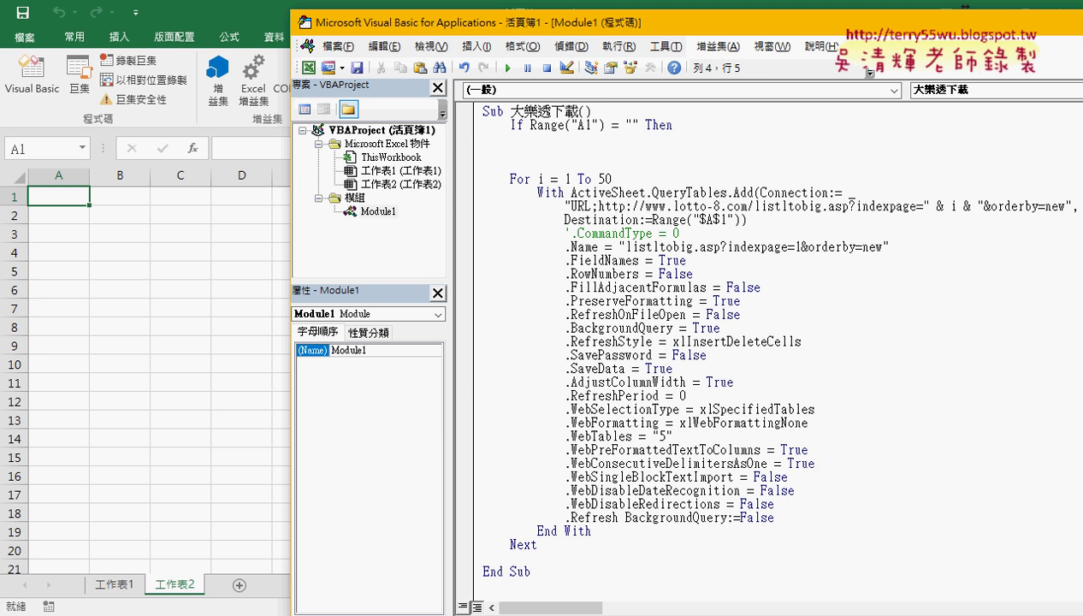
{"action": "type", "text": "else"}
{"action": "key", "text": "Return"}
{"action": "key", "text": "Return"}
{"action": "type", "text": "en"}
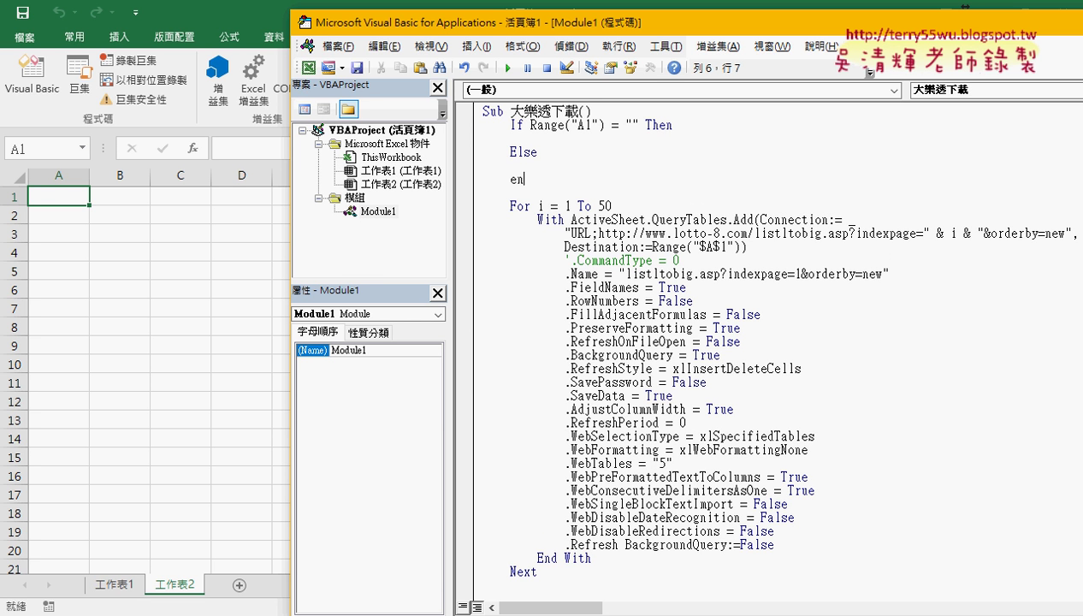
{"action": "type", "text": "d"}
{"action": "type", "text": " if"}
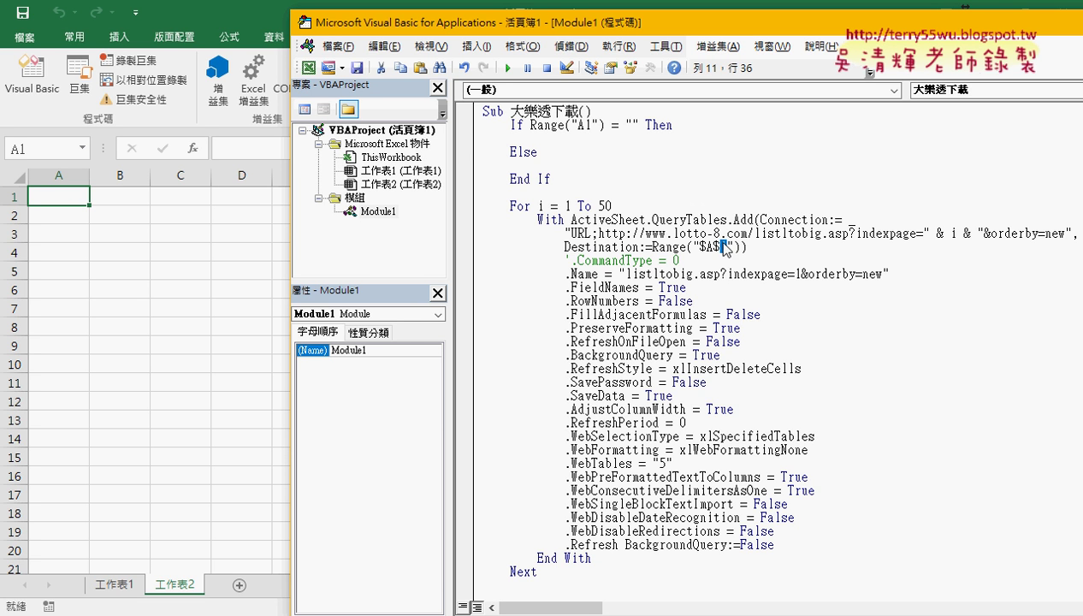
- Set r = 1 in the If branch and indent an empty line under Else
{"action": "left_click", "coordinate": [532, 135]}
{"action": "key", "text": "Tab"}
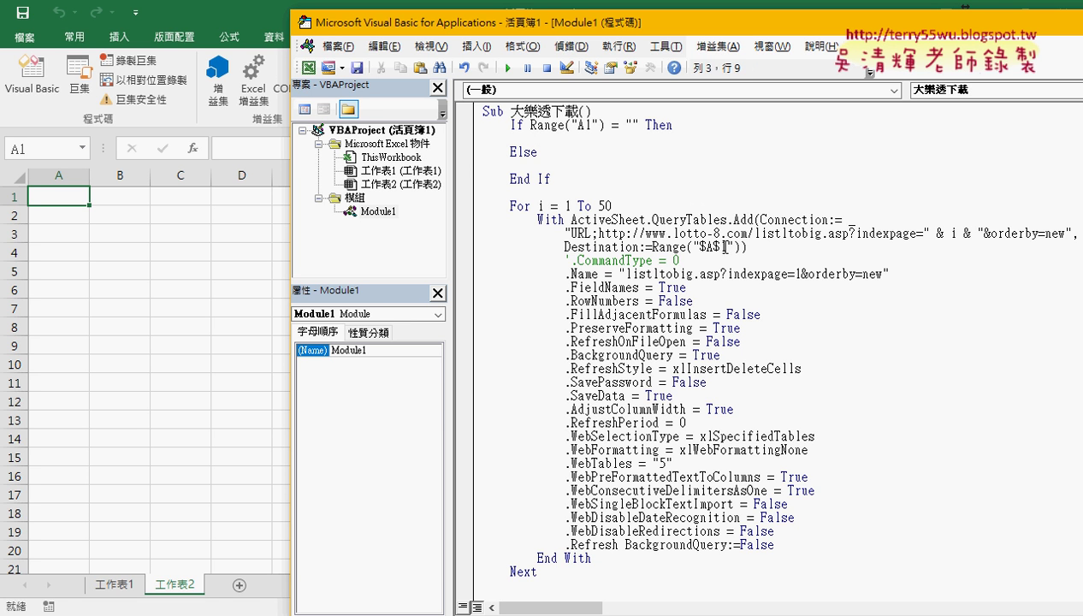
{"action": "left_click", "coordinate": [723, 247]}
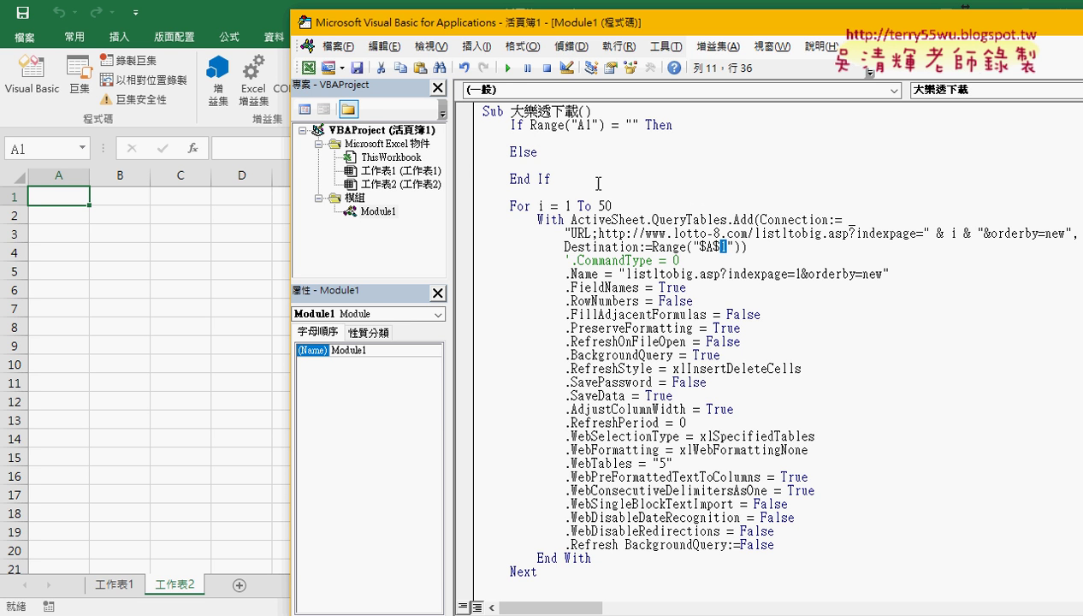
{"action": "left_click", "coordinate": [586, 148]}
{"action": "left_click", "coordinate": [588, 137]}
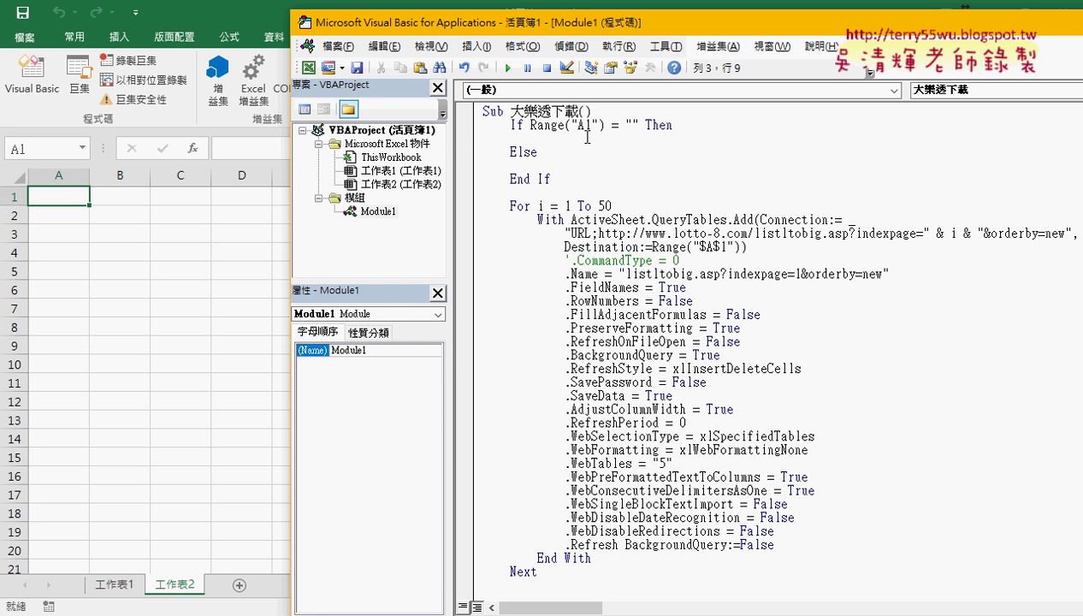
{"action": "type", "text": "r"}
{"action": "type", "text": "=1"}
{"action": "left_click", "coordinate": [573, 166]}
{"action": "key", "text": "Tab"}
- Check column A's last filled row, then set r = Range("A1").End(xlDown).Row + 1 under Else
{"action": "left_click", "coordinate": [121, 587]}
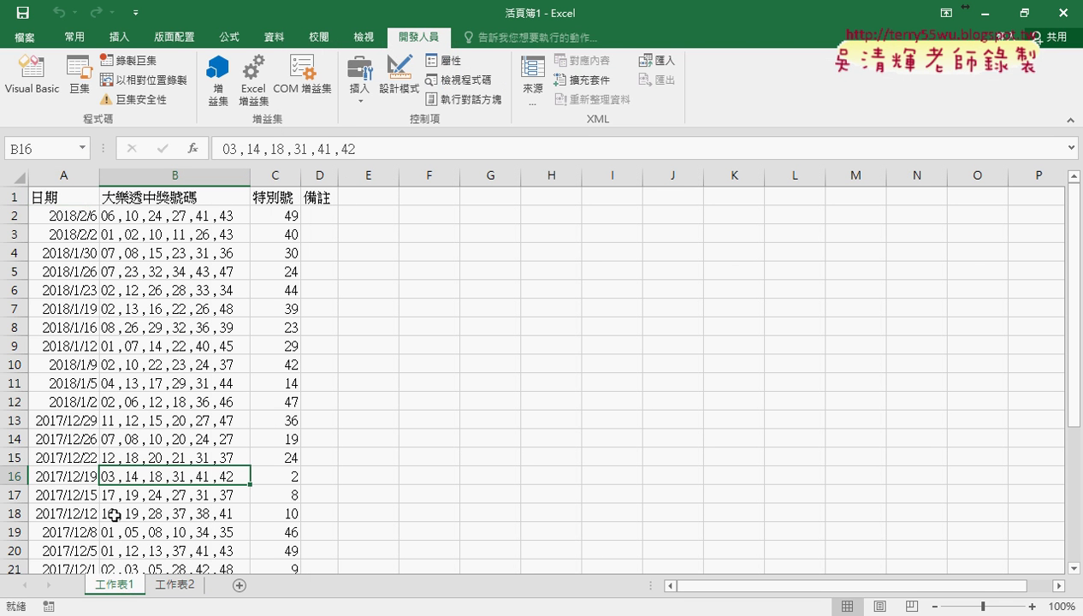
{"action": "left_click", "coordinate": [70, 198]}
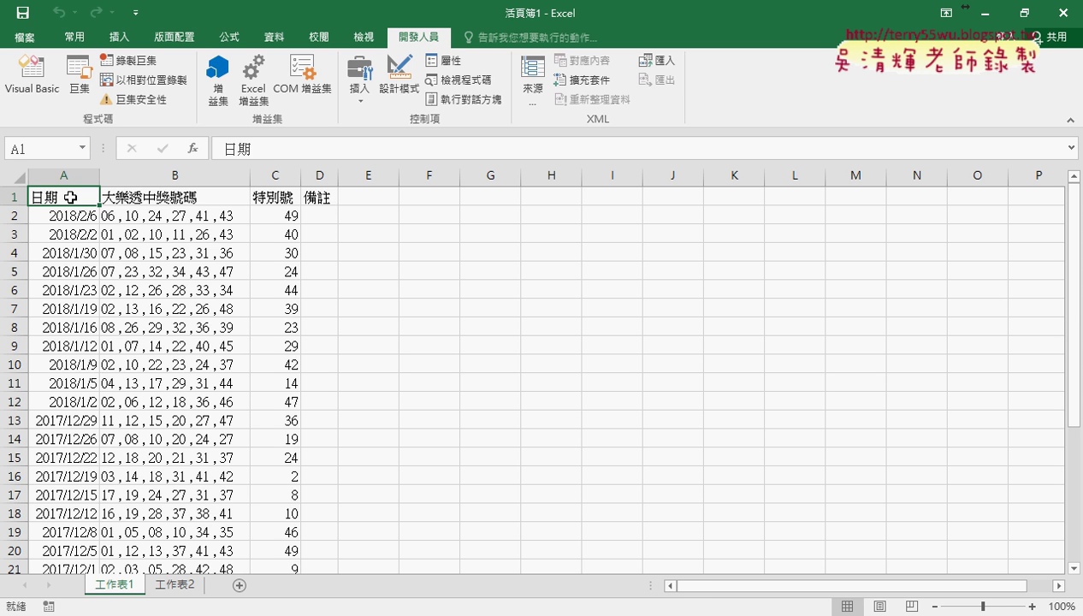
{"action": "key", "text": "ctrl+Down"}
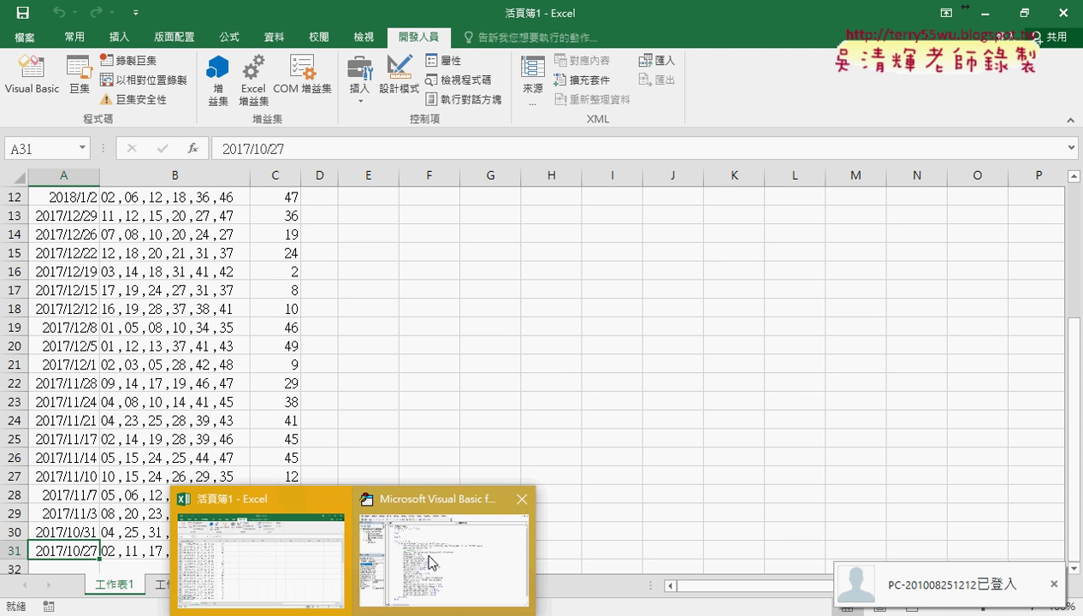
{"action": "left_click", "coordinate": [445, 539]}
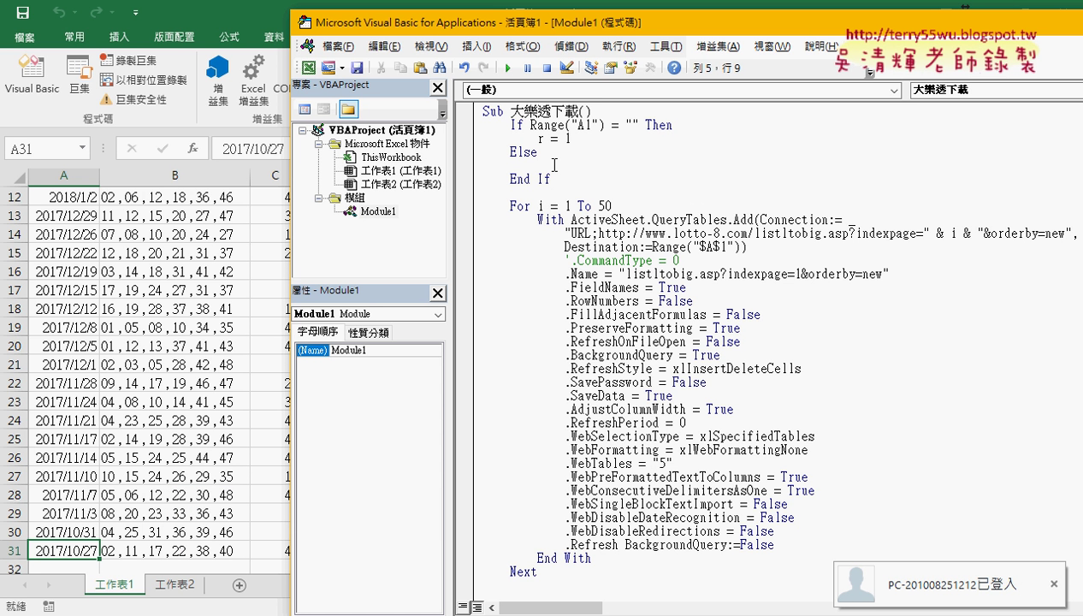
{"action": "type", "text": "r"}
{"action": "type", "text": "="}
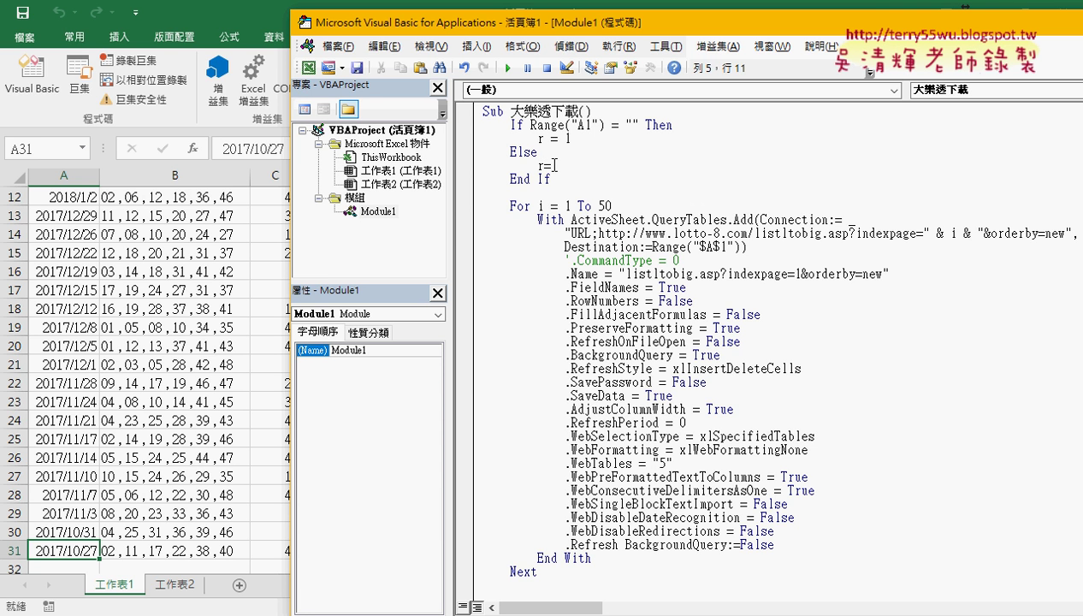
{"action": "type", "text": "range"}
{"action": "type", "text": "(\"A"}
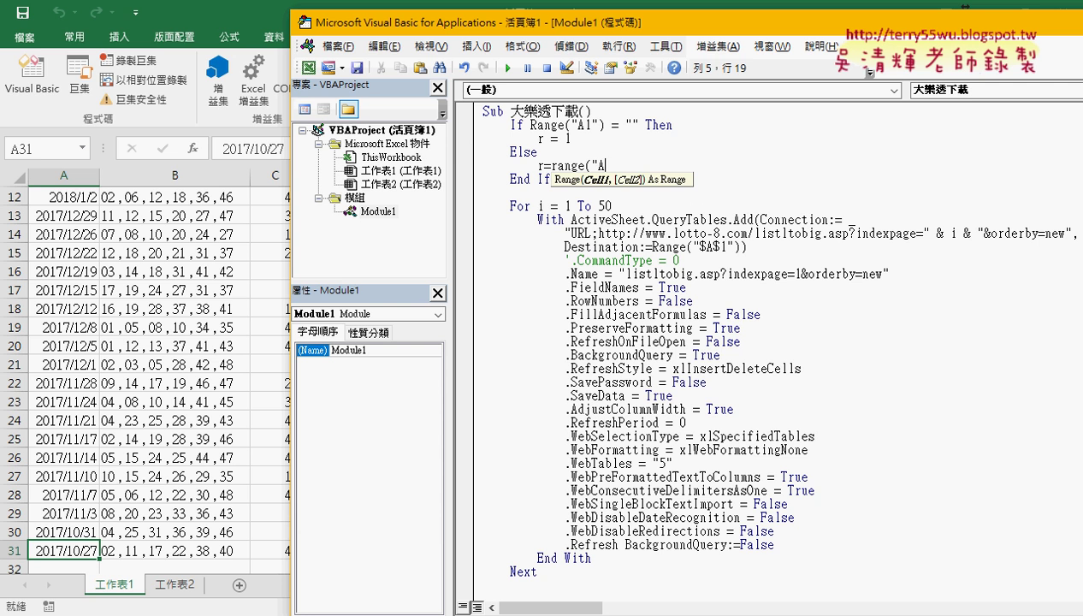
{"action": "type", "text": "1\")"}
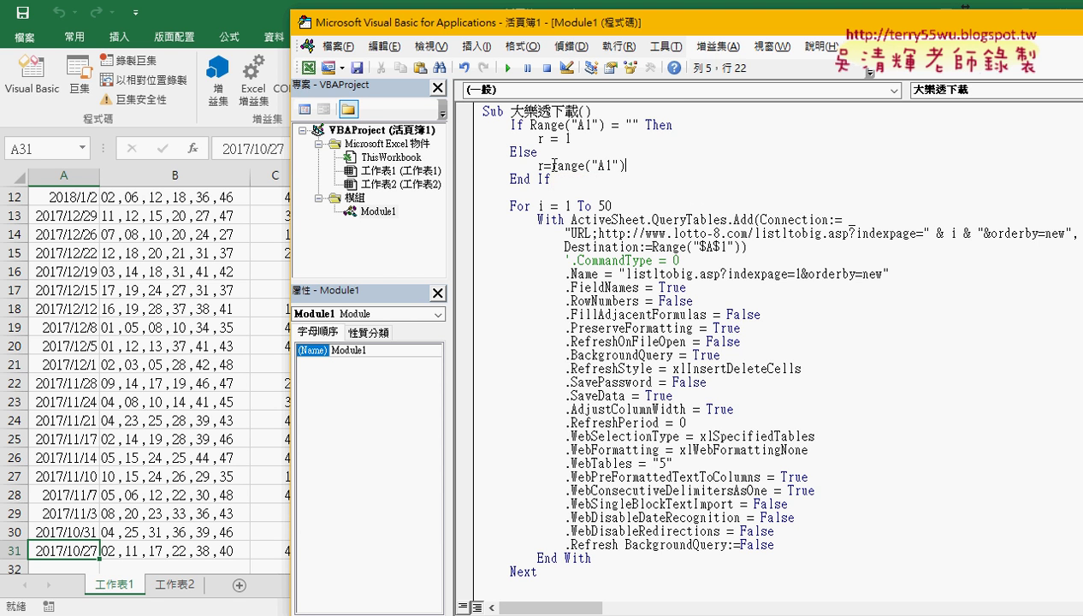
{"action": "type", "text": ".e"}
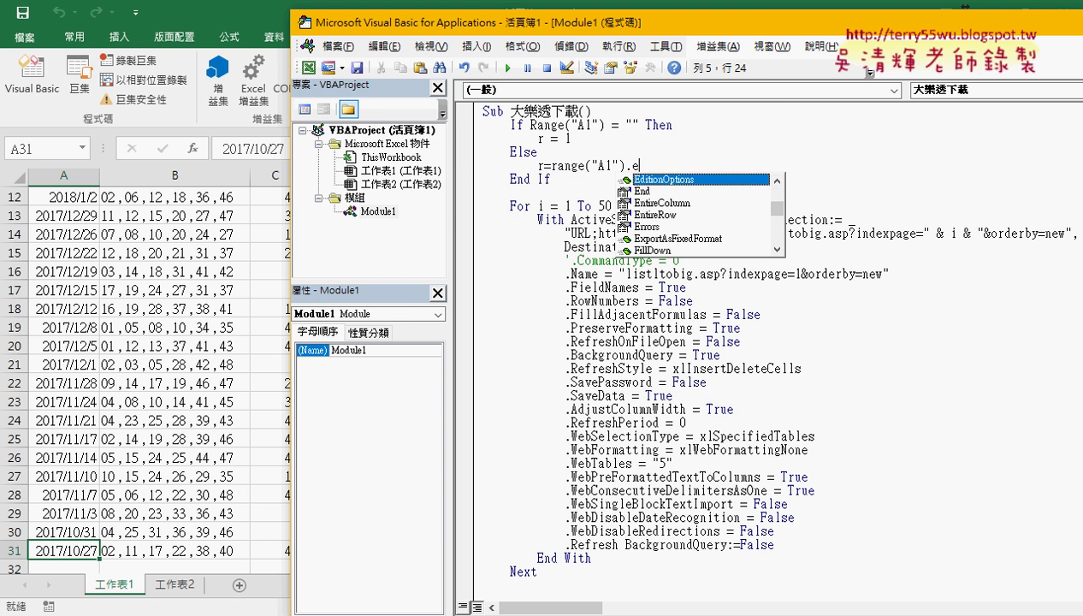
{"action": "type", "text": "nd ("}
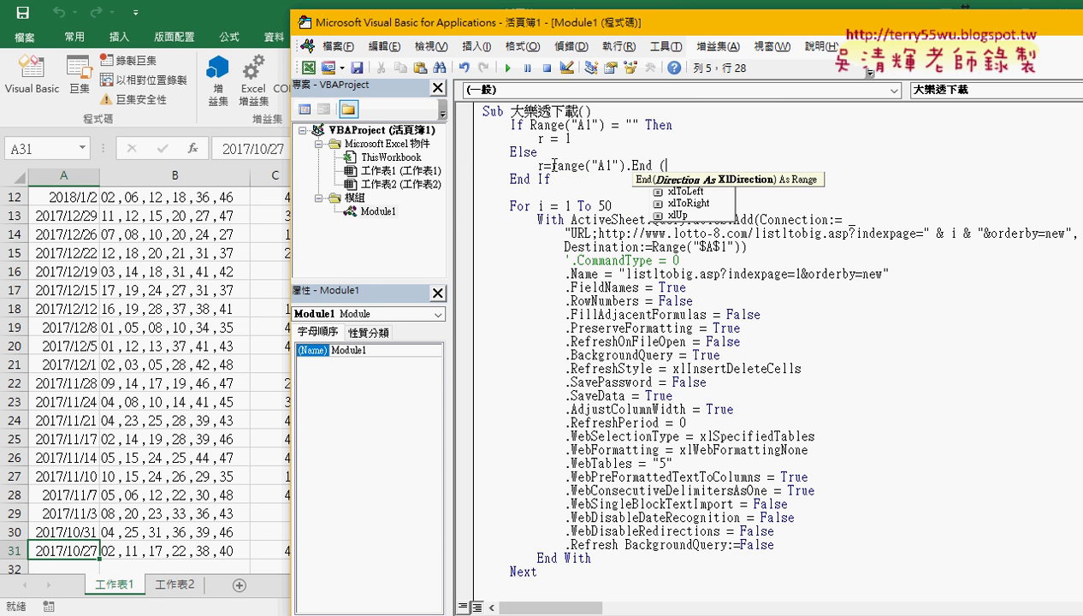
{"action": "type", "text": "xlDown "}
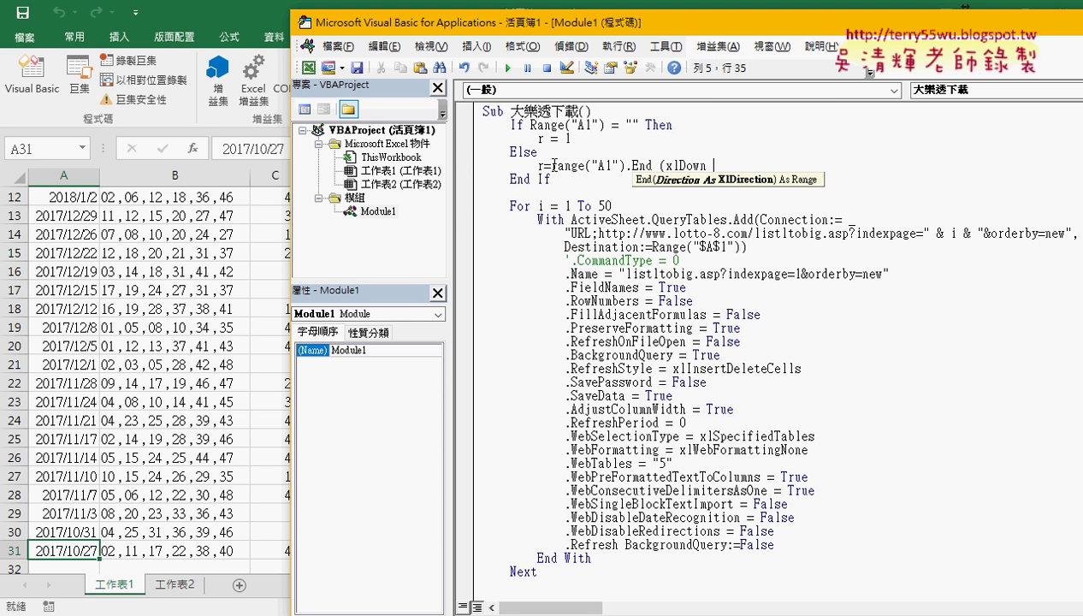
{"action": "type", "text": ")"}
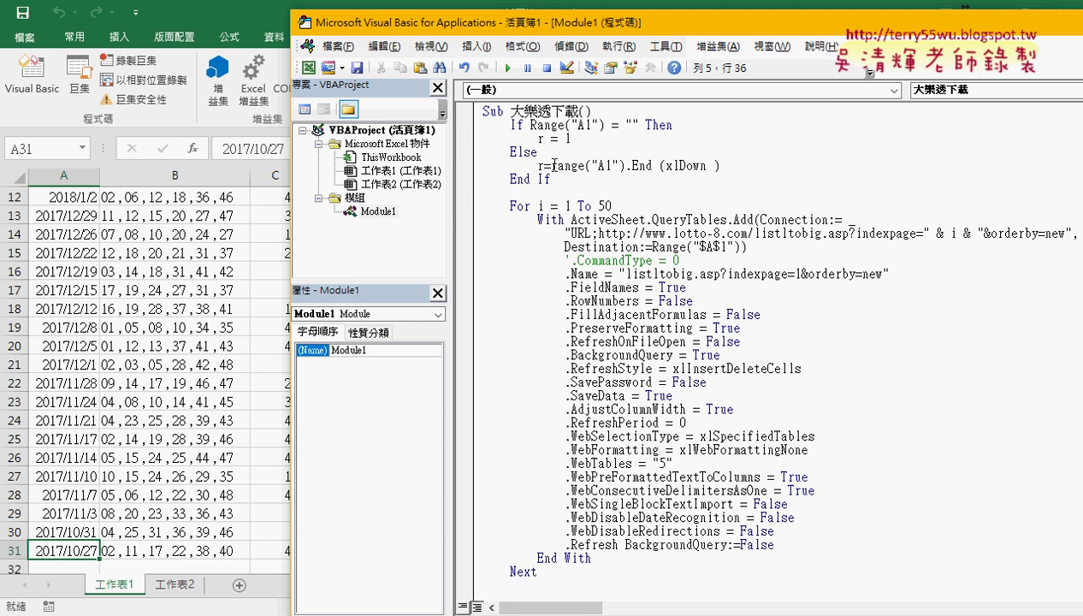
{"action": "type", "text": ".row"}
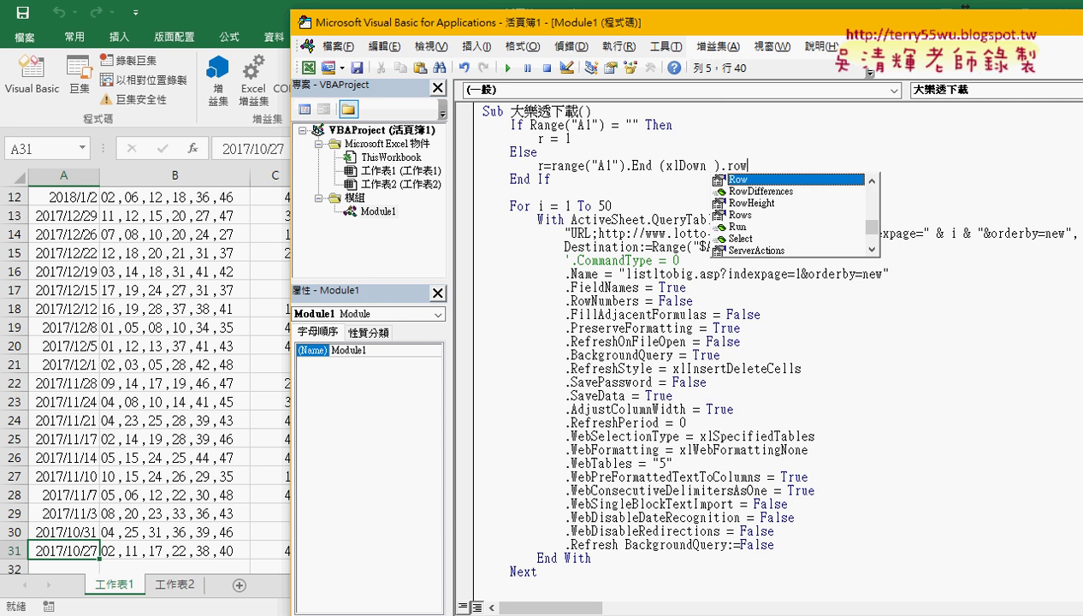
{"action": "type", "text": "+1"}
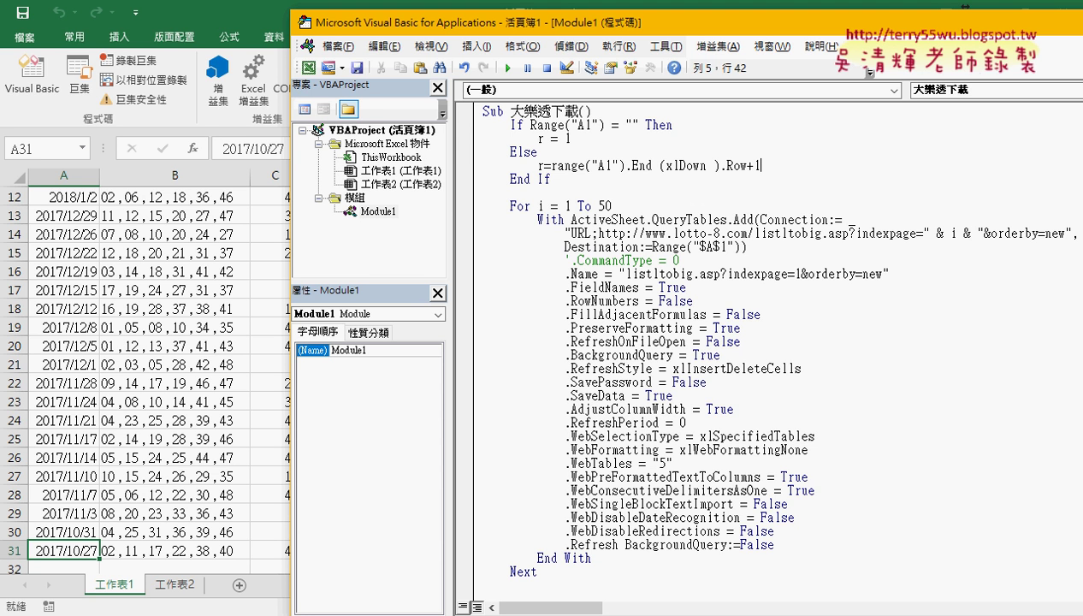
{"action": "left_click_drag", "start_coordinate": [582, 180], "coordinate": [453, 125]}
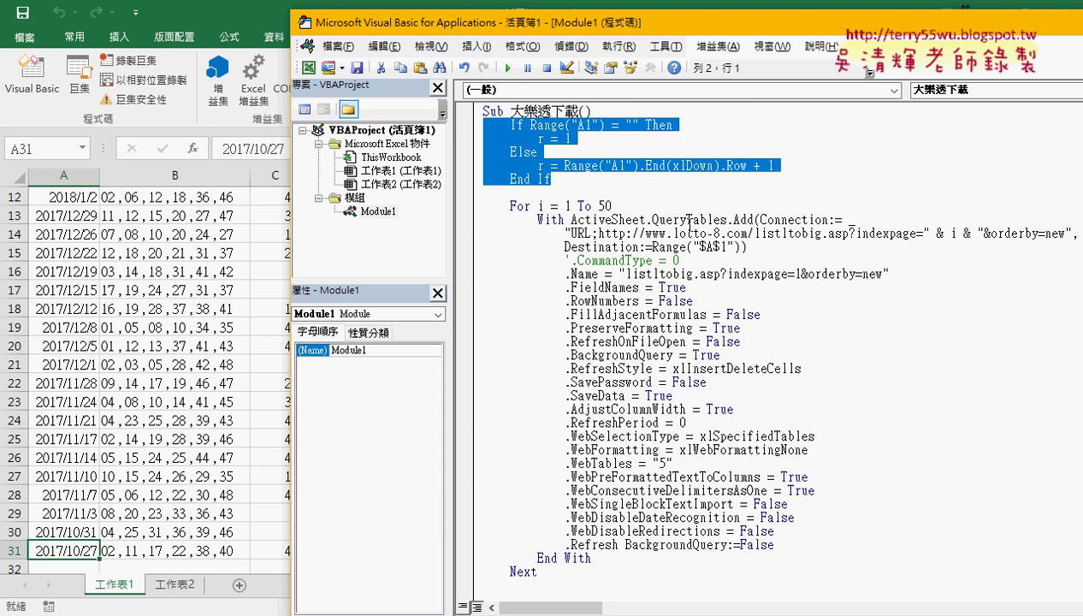
{"action": "double_click", "coordinate": [720, 247]}
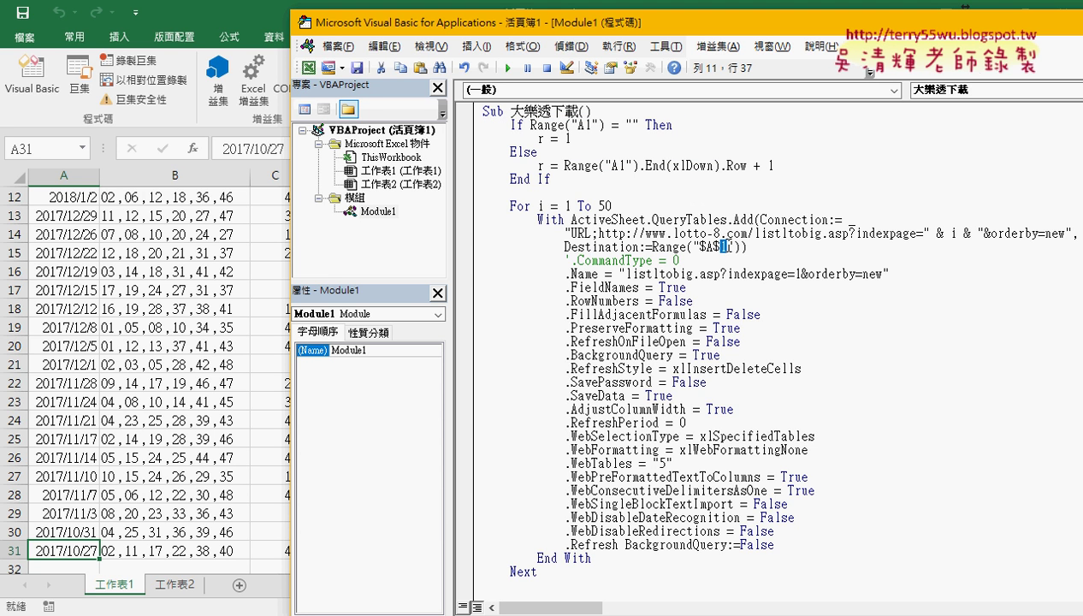
{"action": "left_click_drag", "start_coordinate": [692, 247], "coordinate": [733, 247]}
{"action": "left_click", "coordinate": [728, 247]}
{"action": "left_click_drag", "start_coordinate": [728, 247], "coordinate": [718, 247]}
{"action": "left_click_drag", "start_coordinate": [982, 233], "coordinate": [925, 232]}
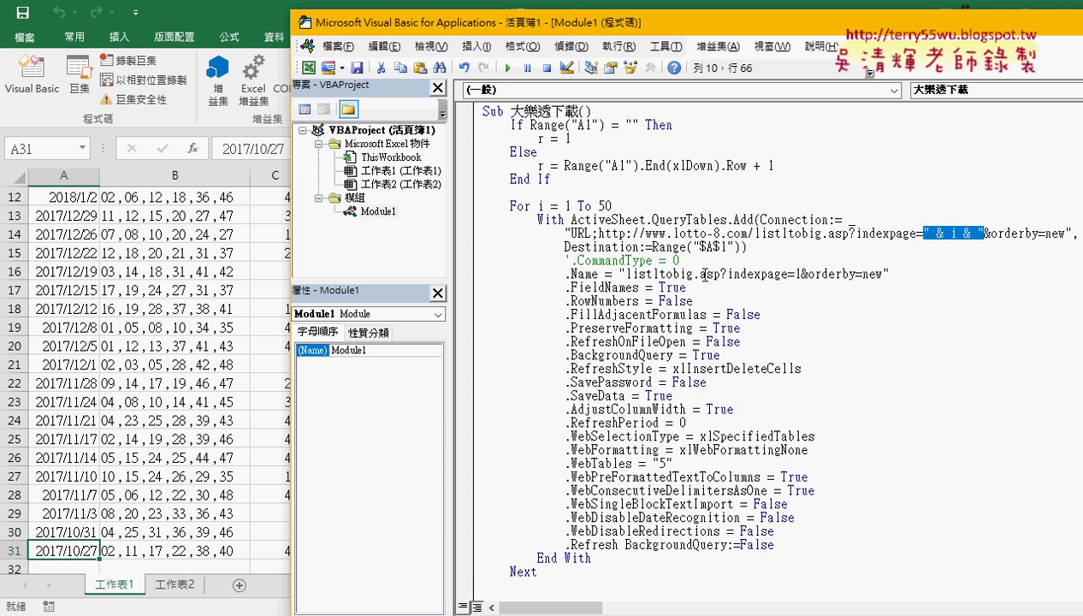
{"action": "double_click", "coordinate": [723, 248]}
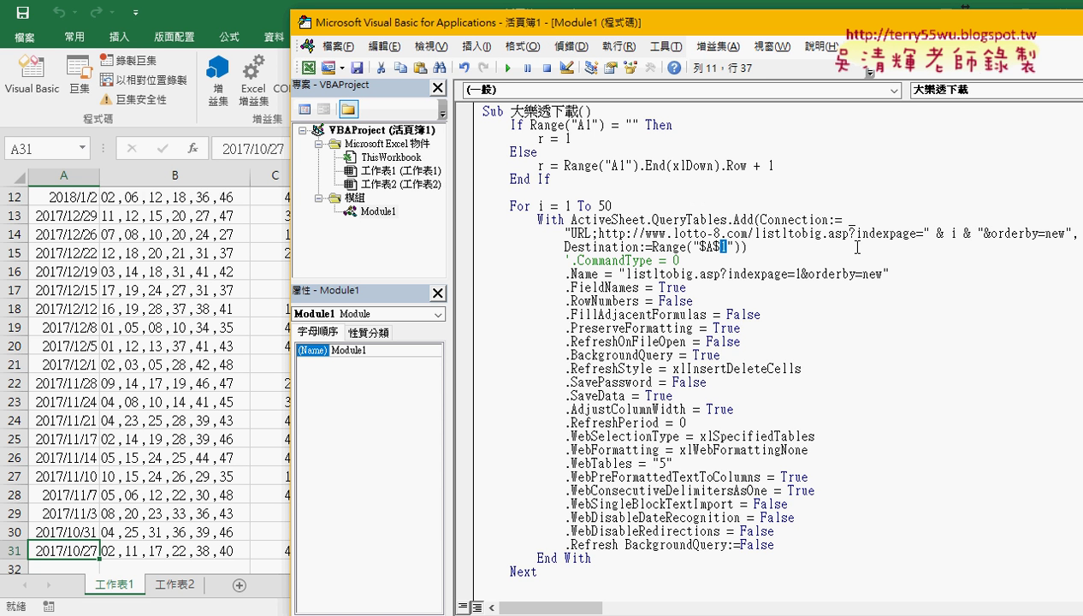
{"action": "key", "text": "BackSpace"}
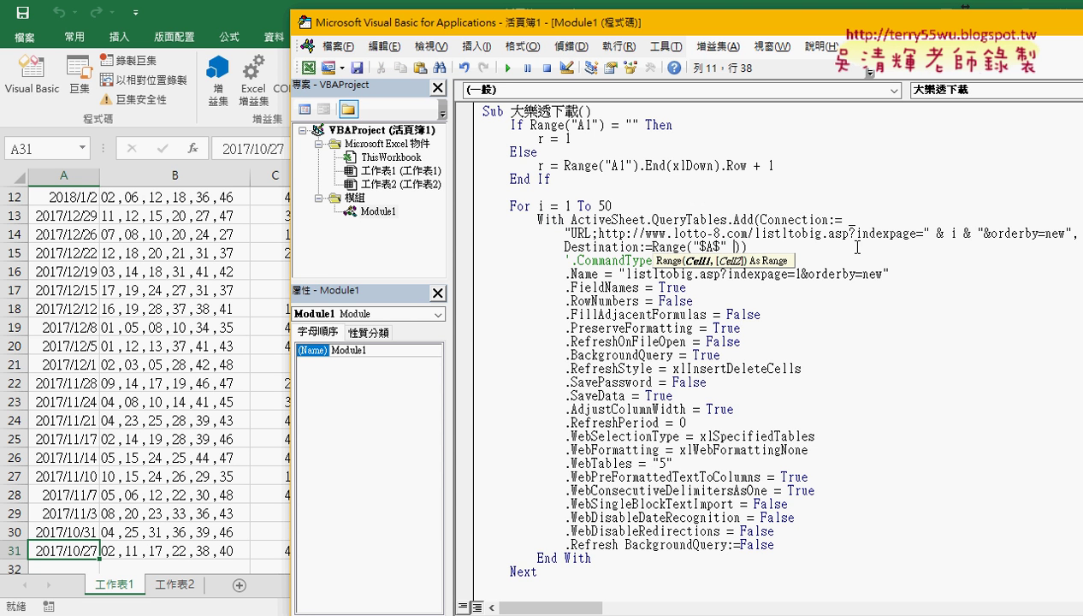
{"action": "type", "text": "& "}
{"action": "type", "text": "r"}
{"action": "left_click_drag", "start_coordinate": [753, 247], "coordinate": [730, 245]}
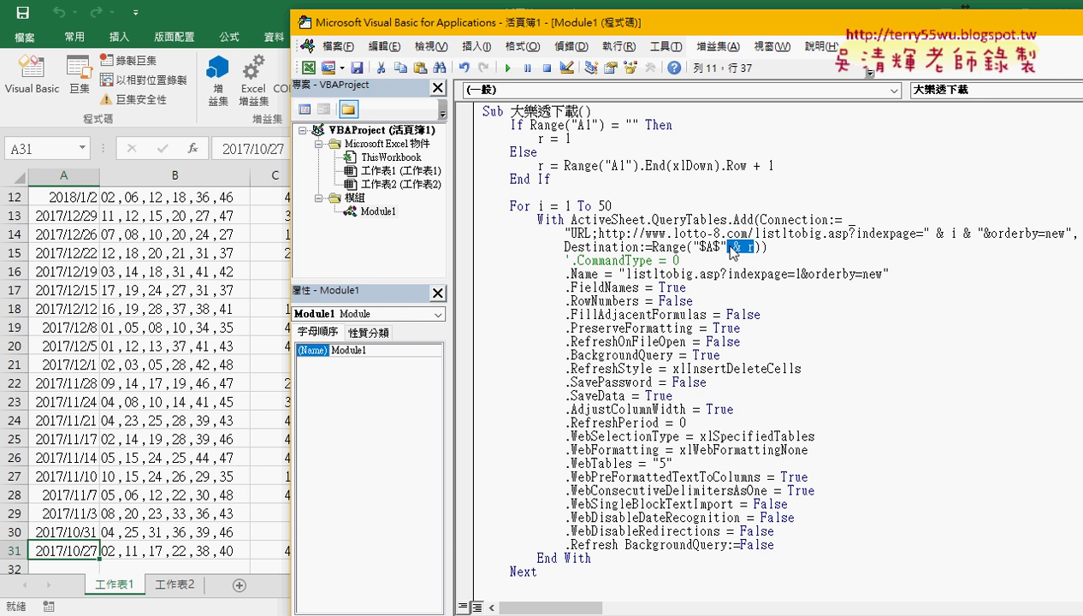
{"action": "left_click_drag", "start_coordinate": [955, 238], "coordinate": [981, 238]}
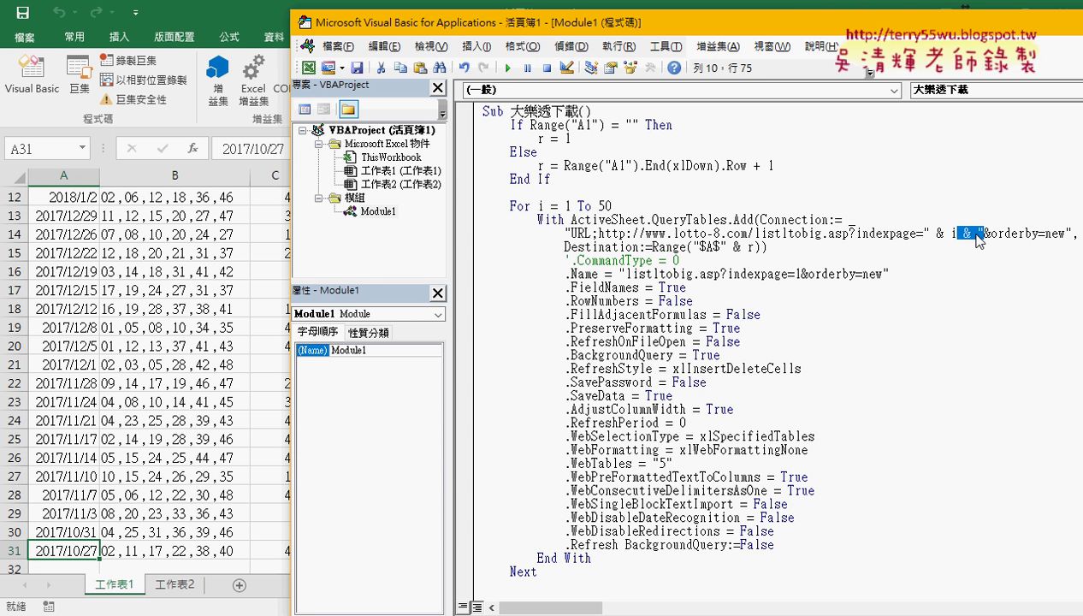
{"action": "left_click_drag", "start_coordinate": [924, 231], "coordinate": [957, 232]}
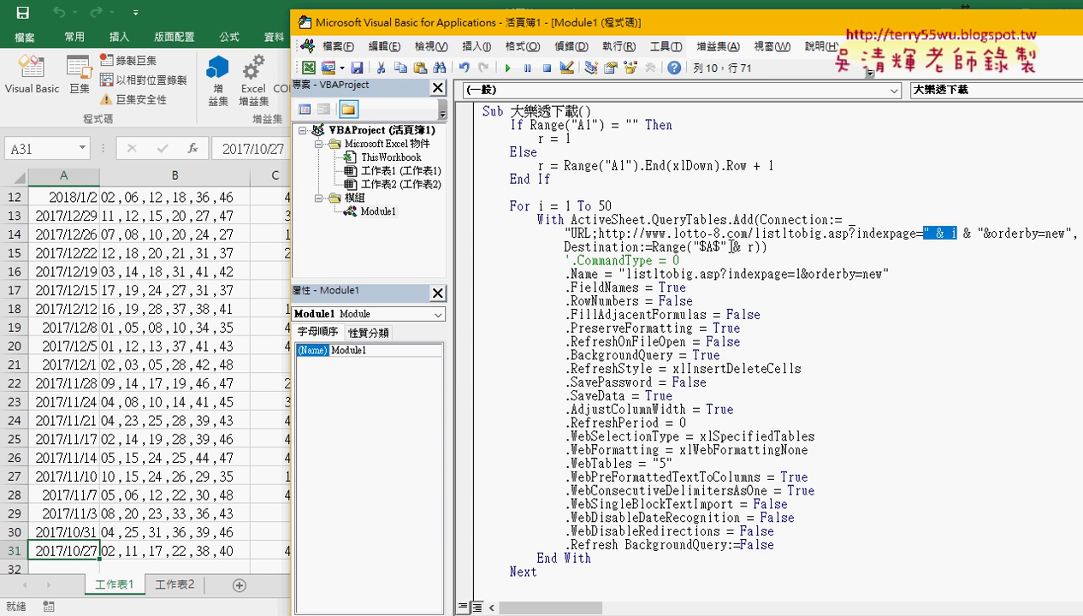
{"action": "left_click_drag", "start_coordinate": [728, 246], "coordinate": [752, 248]}
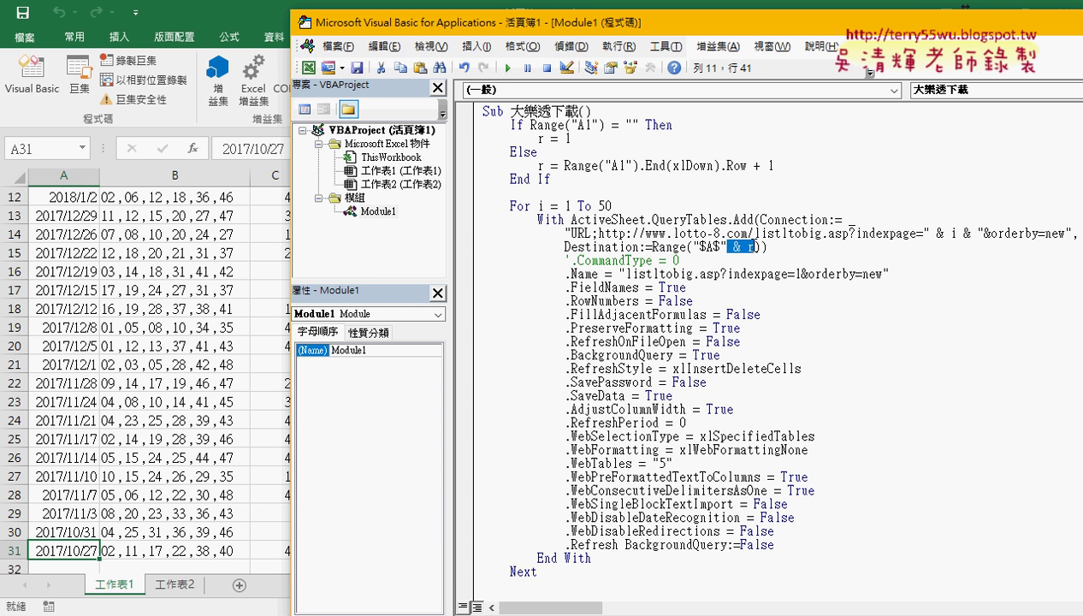
{"action": "key", "text": "Delete"}
{"action": "key", "text": "Left"}
{"action": "type", "text": "1"}
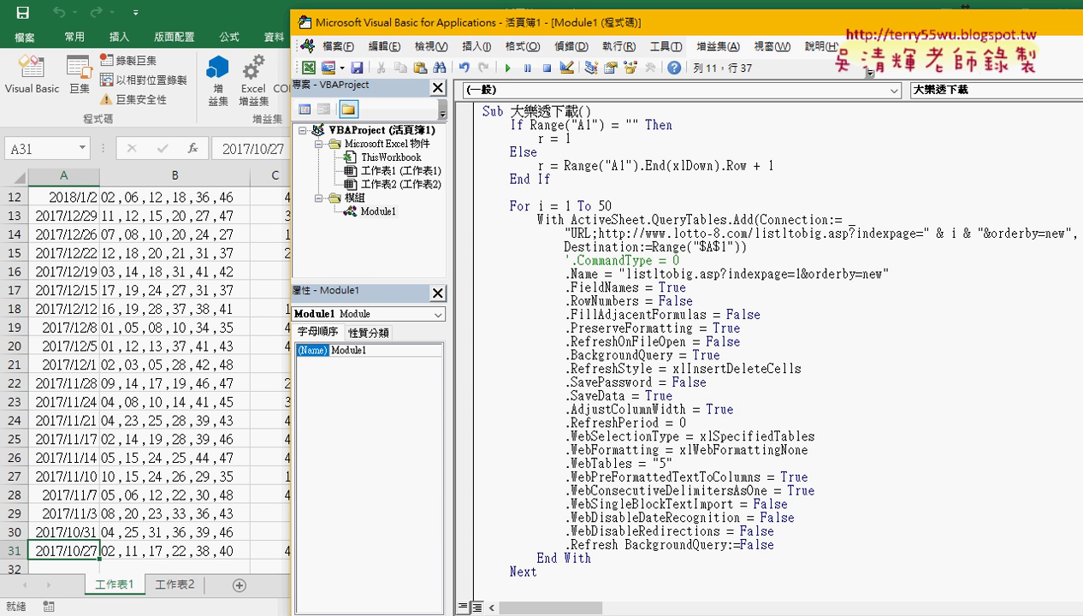
{"action": "key", "text": "BackSpace"}
{"action": "key", "text": "Right"}
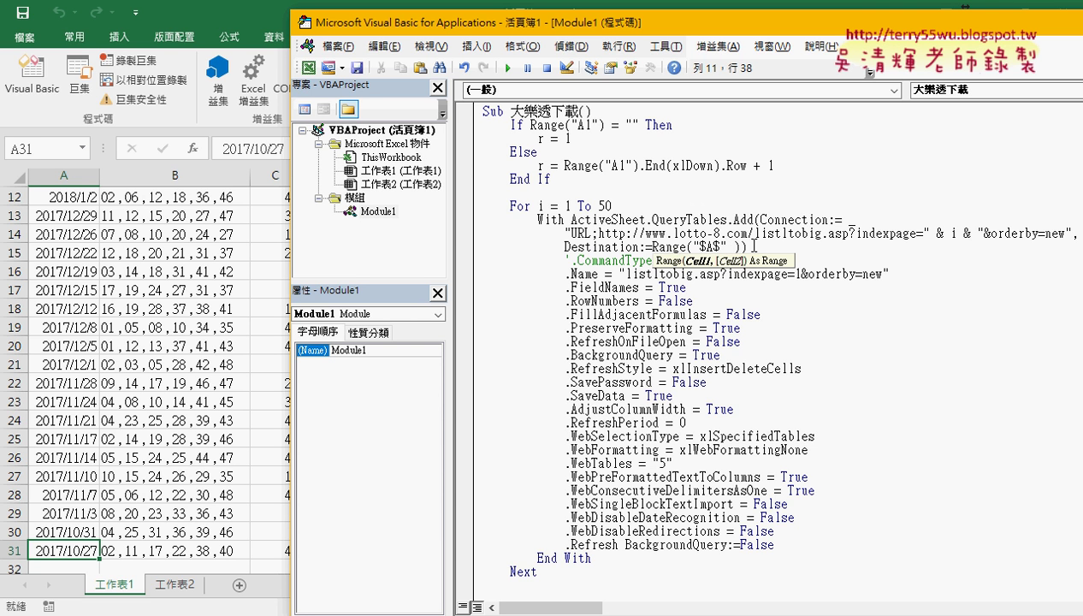
{"action": "type", "text": "& "}
{"action": "type", "text": "r"}
{"action": "key", "text": "Down"}
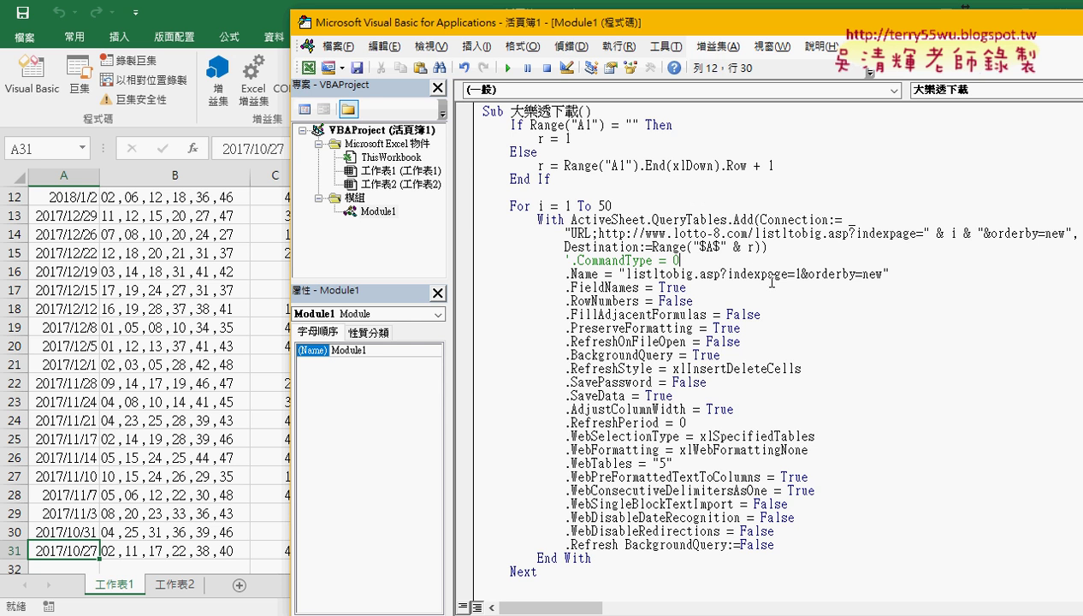
{"action": "left_click", "coordinate": [726, 247]}
{"action": "left_click_drag", "start_coordinate": [726, 248], "coordinate": [694, 247]}
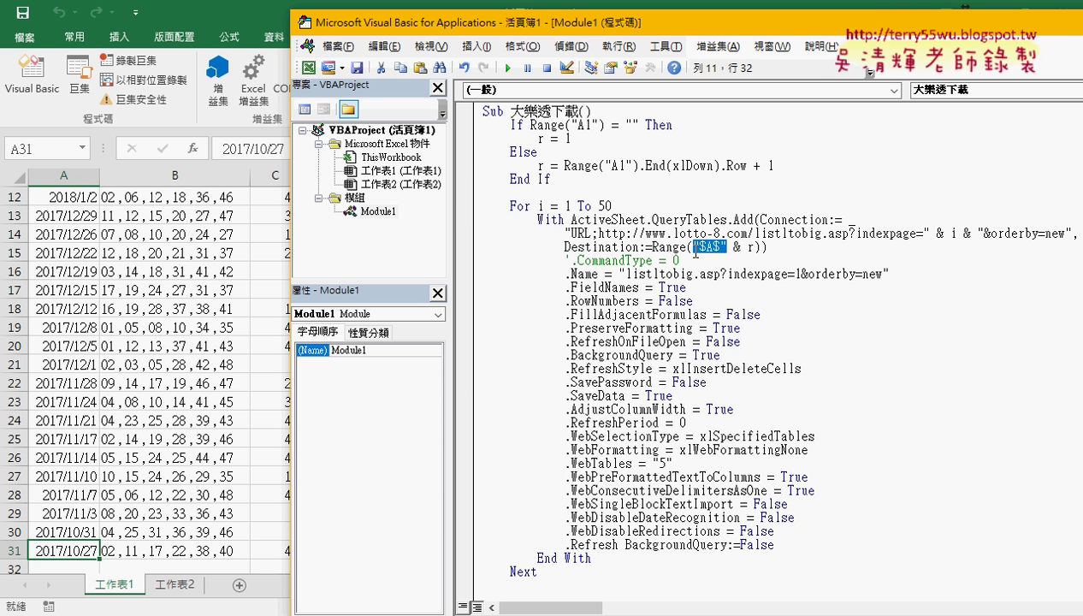
{"action": "double_click", "coordinate": [743, 248]}
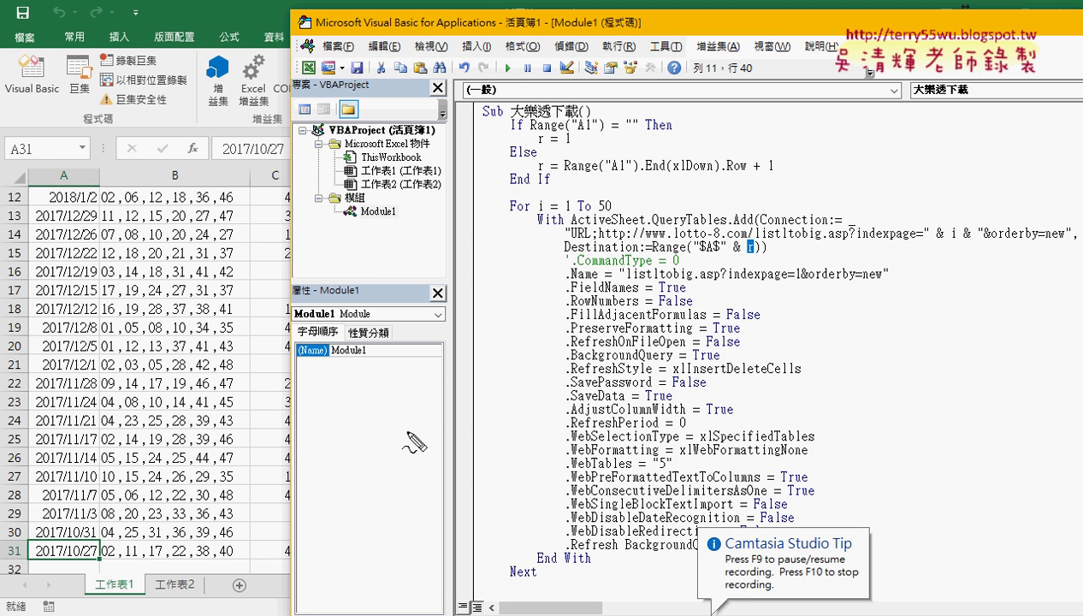
{"action": "left_click_drag", "start_coordinate": [37, 554], "coordinate": [34, 565]}
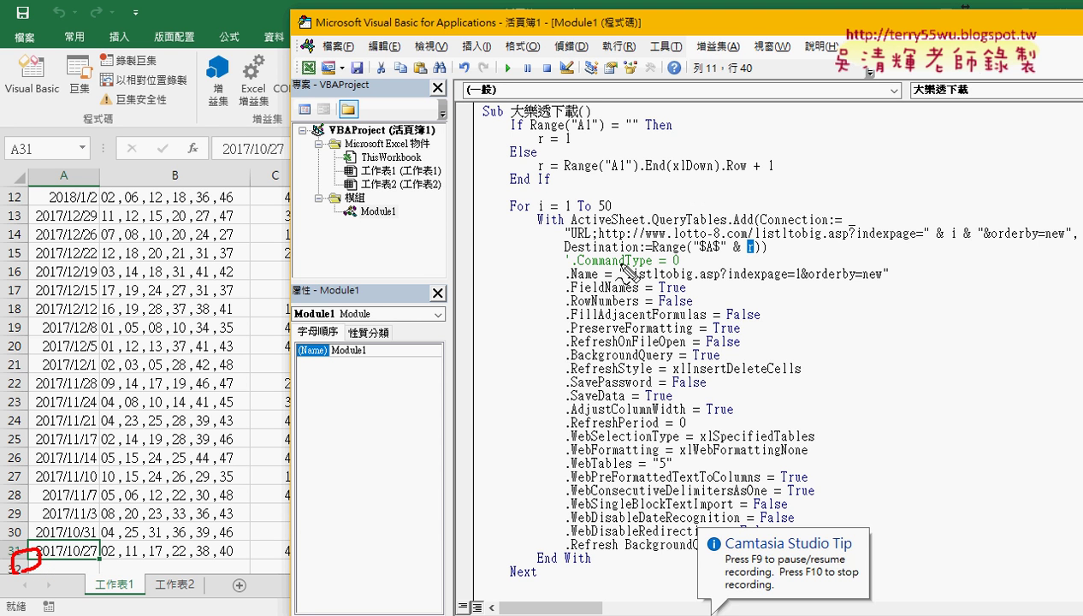
{"action": "left_click_drag", "start_coordinate": [545, 160], "coordinate": [540, 177]}
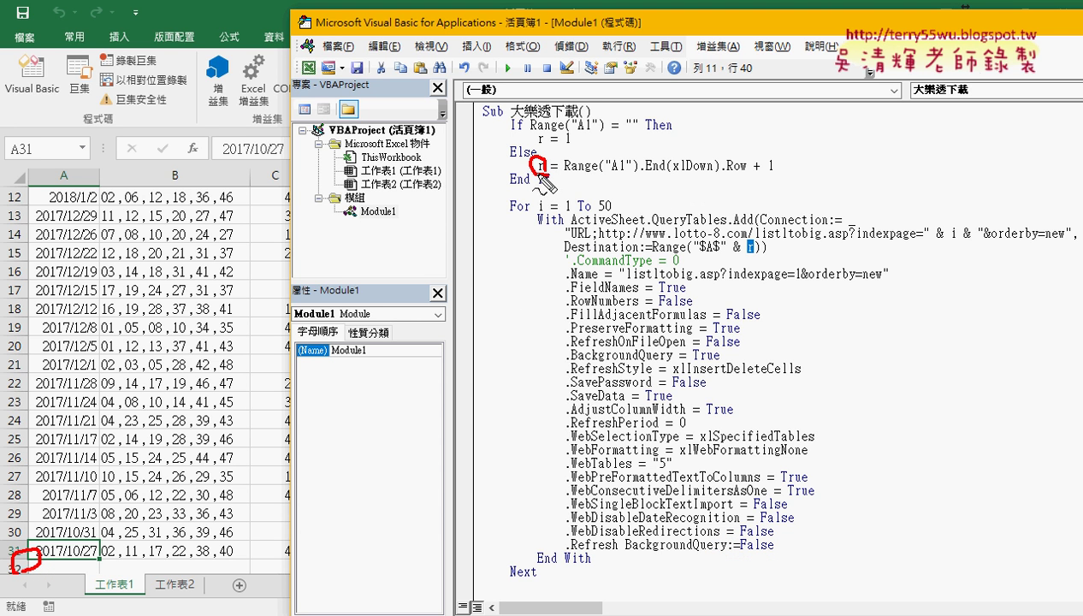
{"action": "mouse_move", "coordinate": [549, 138]}
{"action": "left_mouse_down"}
{"action": "mouse_move", "coordinate": [565, 140]}
{"action": "mouse_move", "coordinate": [564, 162]}
{"action": "mouse_move", "coordinate": [585, 171]}
{"action": "left_mouse_up"}
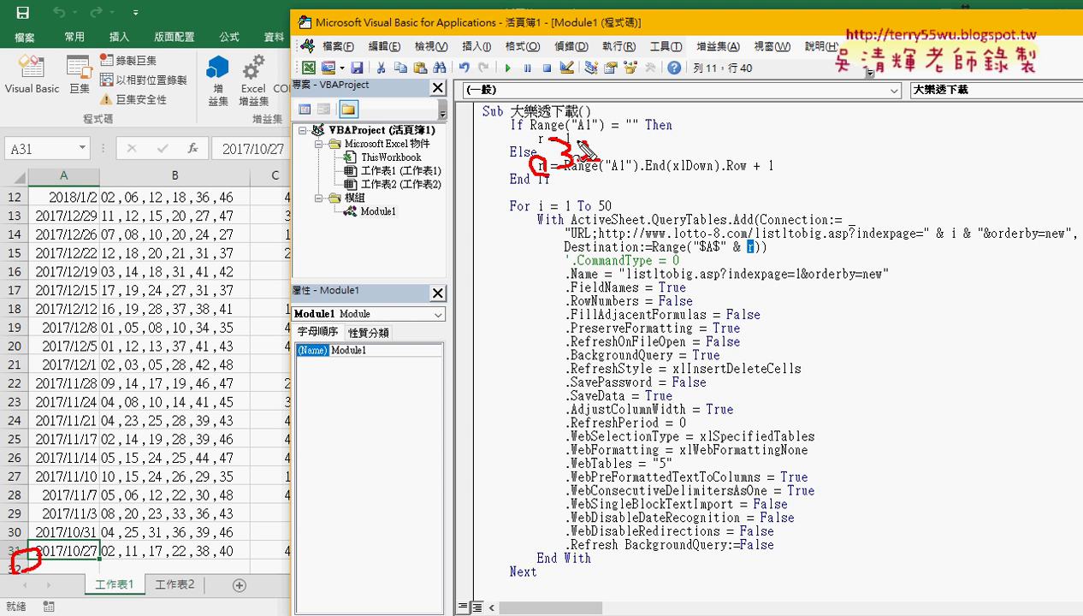
{"action": "mouse_move", "coordinate": [744, 252]}
{"action": "left_mouse_down"}
{"action": "mouse_move", "coordinate": [756, 252]}
{"action": "mouse_move", "coordinate": [742, 251]}
{"action": "left_mouse_up"}
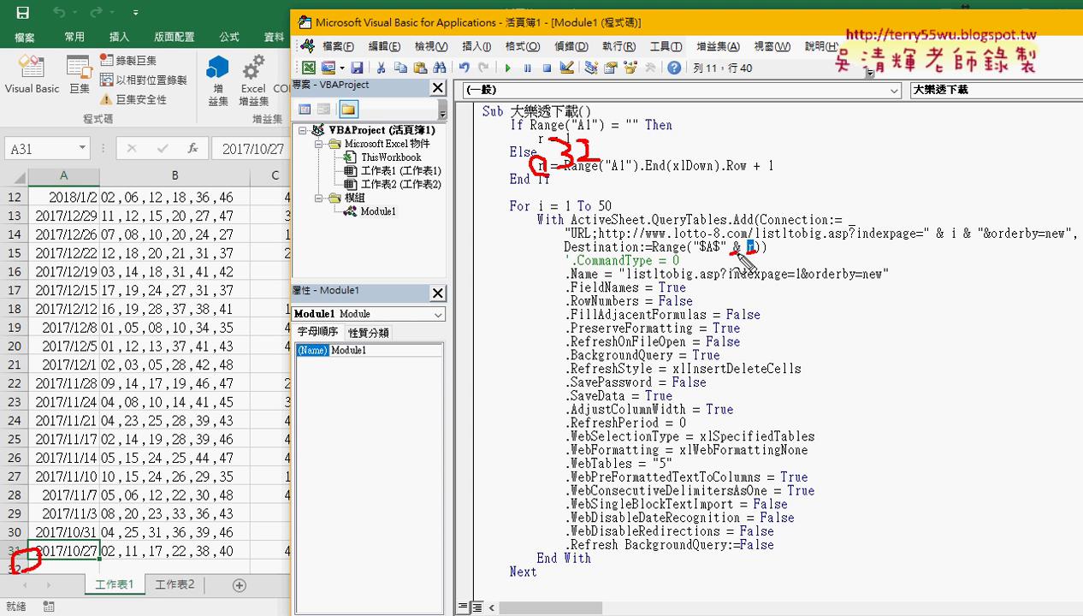
{"action": "mouse_move", "coordinate": [535, 157]}
{"action": "left_mouse_down"}
{"action": "mouse_move", "coordinate": [536, 134]}
{"action": "mouse_move", "coordinate": [592, 147]}
{"action": "left_mouse_up"}
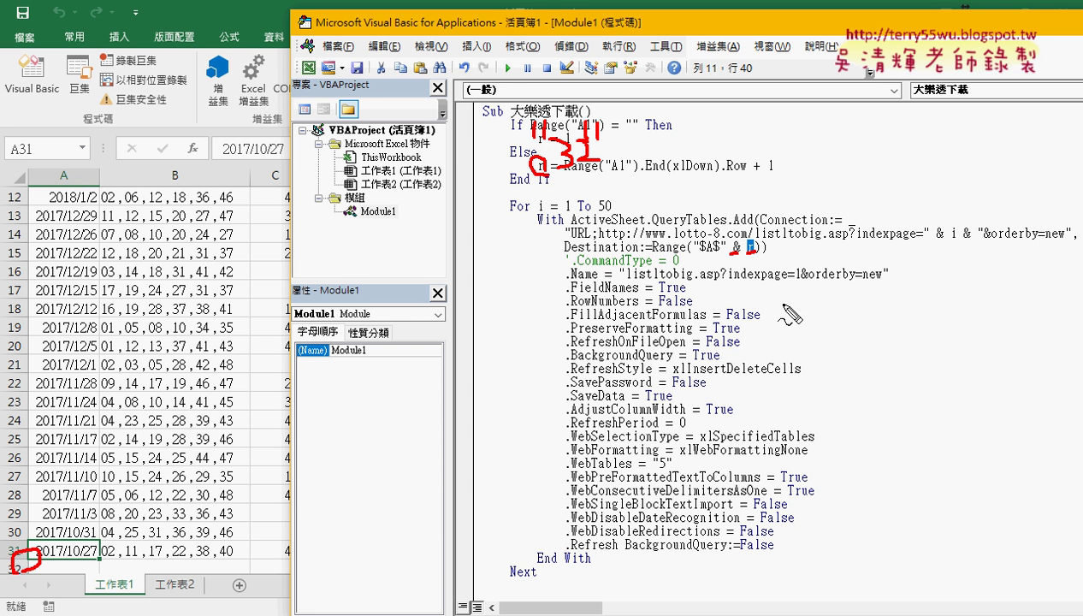
{"action": "left_click_drag", "start_coordinate": [721, 253], "coordinate": [704, 255]}
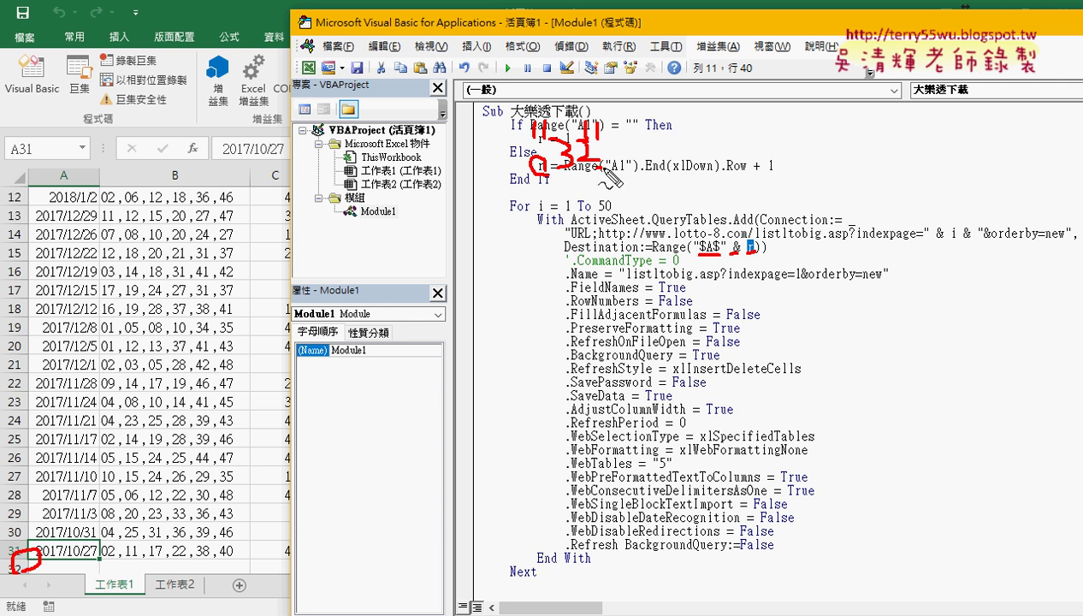
{"action": "mouse_move", "coordinate": [590, 171]}
{"action": "left_mouse_down"}
{"action": "mouse_move", "coordinate": [750, 231]}
{"action": "mouse_move", "coordinate": [750, 243]}
{"action": "left_mouse_up"}
{"action": "left_click_drag", "start_coordinate": [737, 224], "coordinate": [749, 243]}
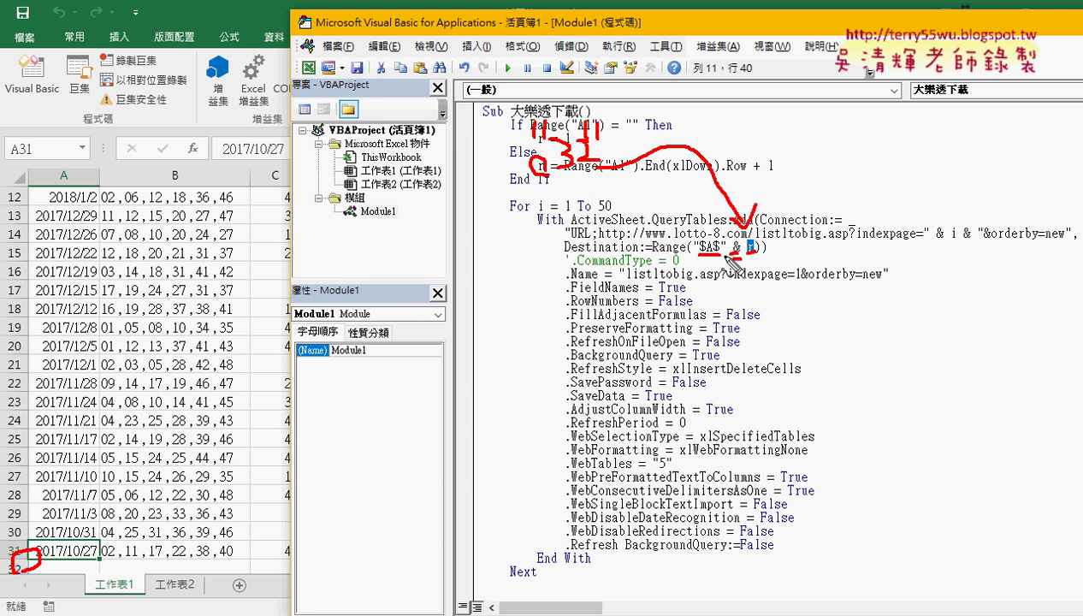
{"action": "left_click_drag", "start_coordinate": [729, 260], "coordinate": [760, 254]}
{"action": "left_click_drag", "start_coordinate": [926, 243], "coordinate": [984, 243]}
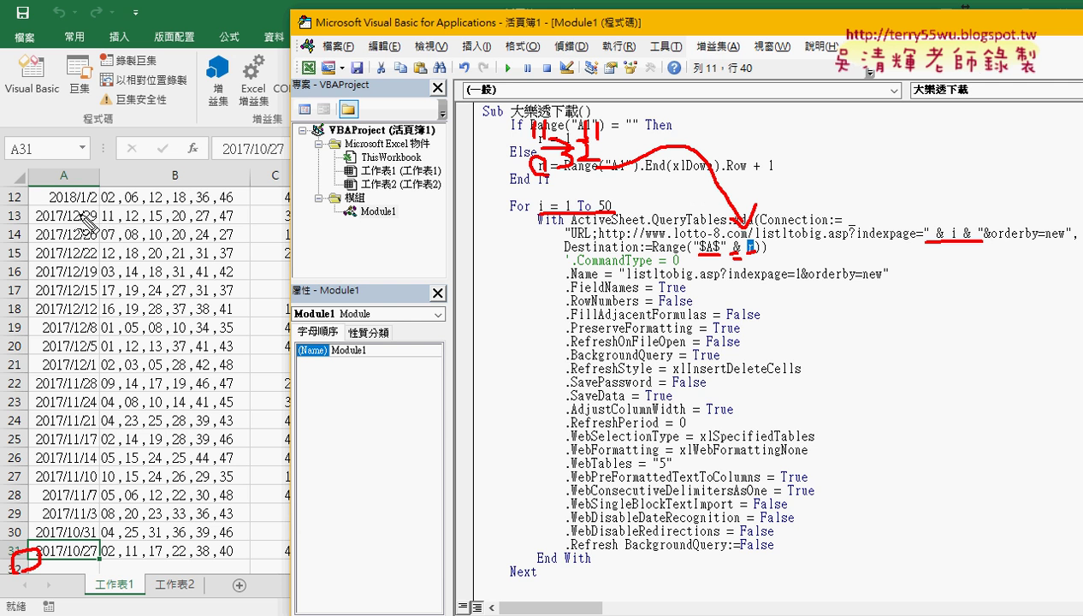
{"action": "left_click_drag", "start_coordinate": [101, 209], "coordinate": [96, 212]}
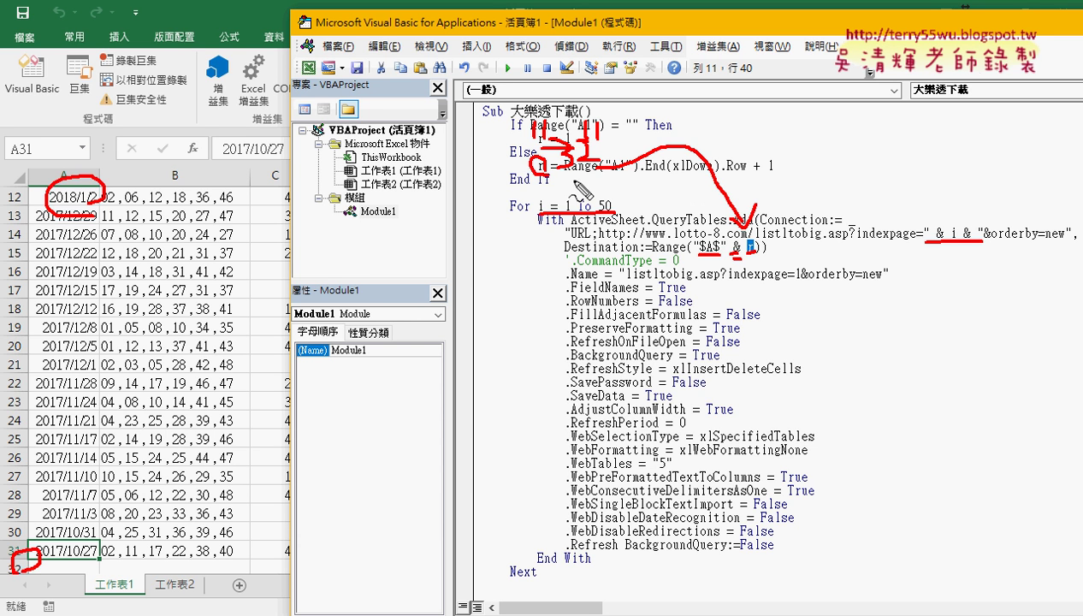
{"action": "key", "text": "Escape"}
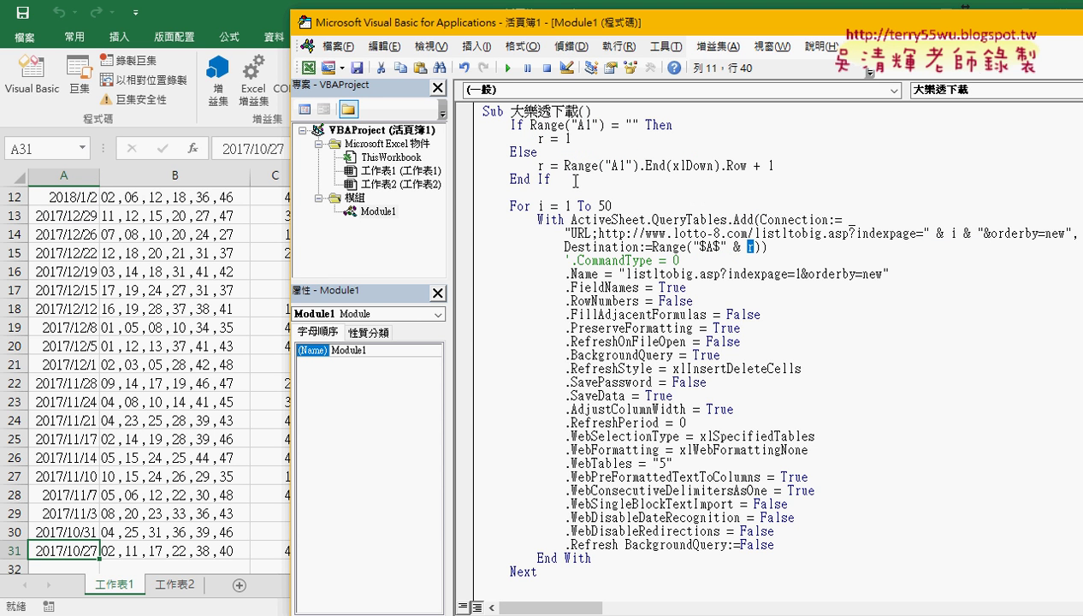
- Switch to empty sheet 工作表2, then step the macro through the A1 check, setting r to 1
{"action": "left_click", "coordinate": [168, 585]}
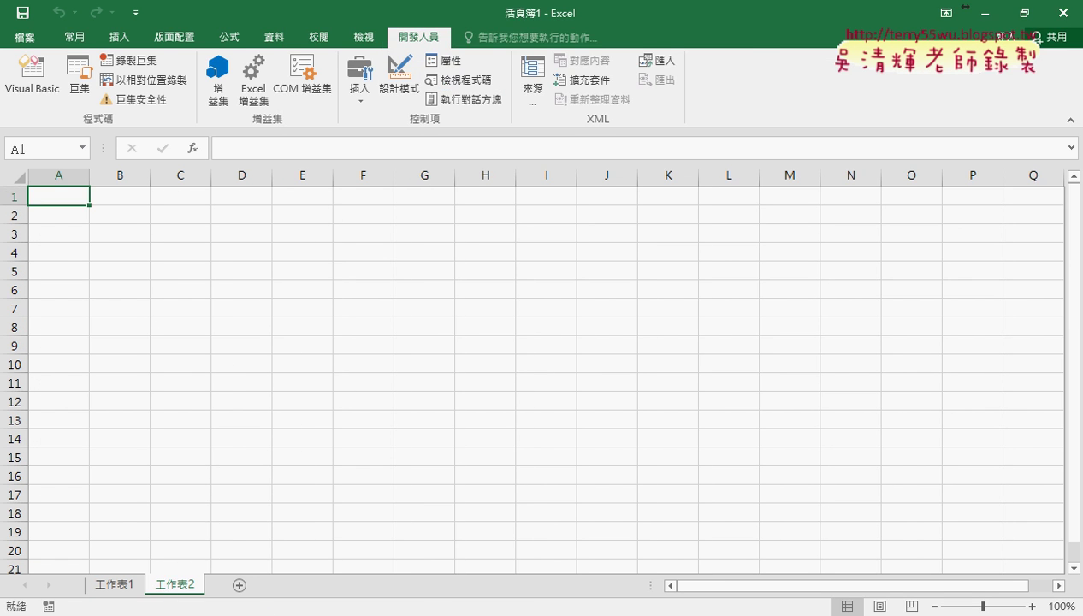
{"action": "left_click", "coordinate": [436, 564]}
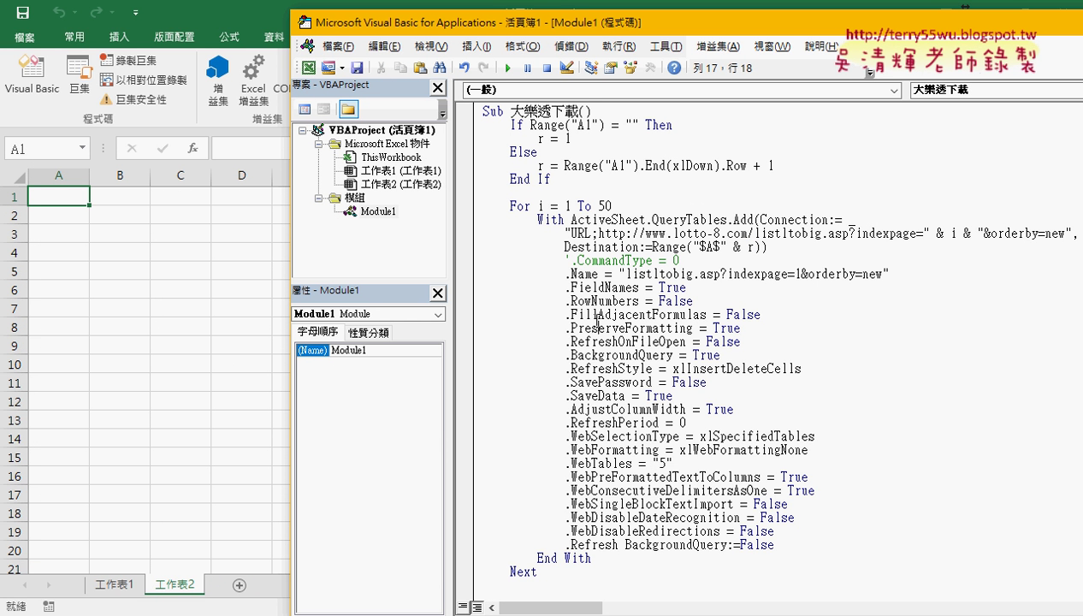
{"action": "key", "text": "F8"}
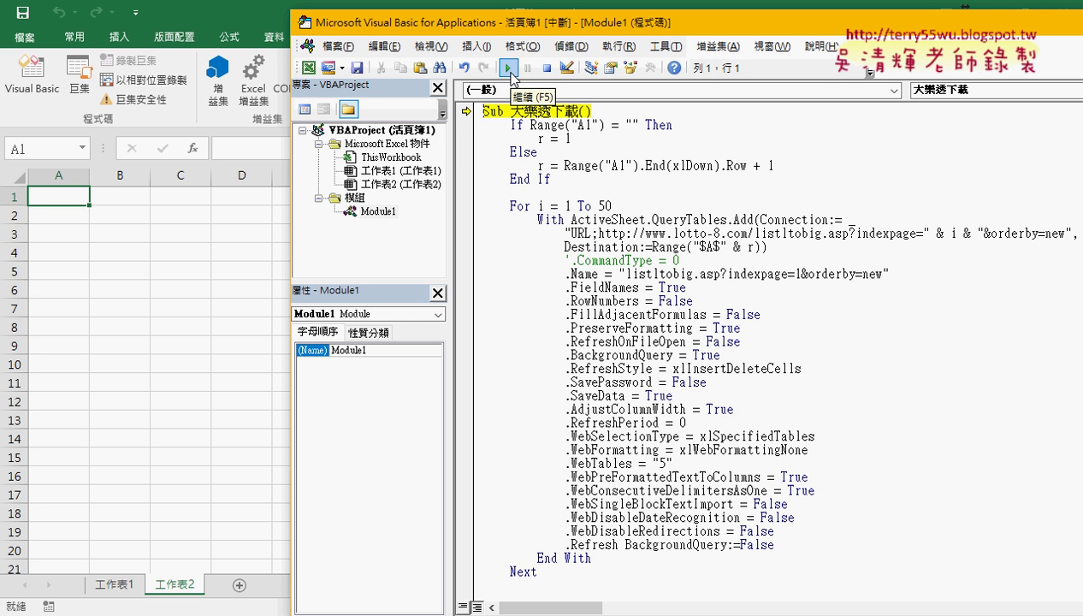
{"action": "key", "text": "F8"}
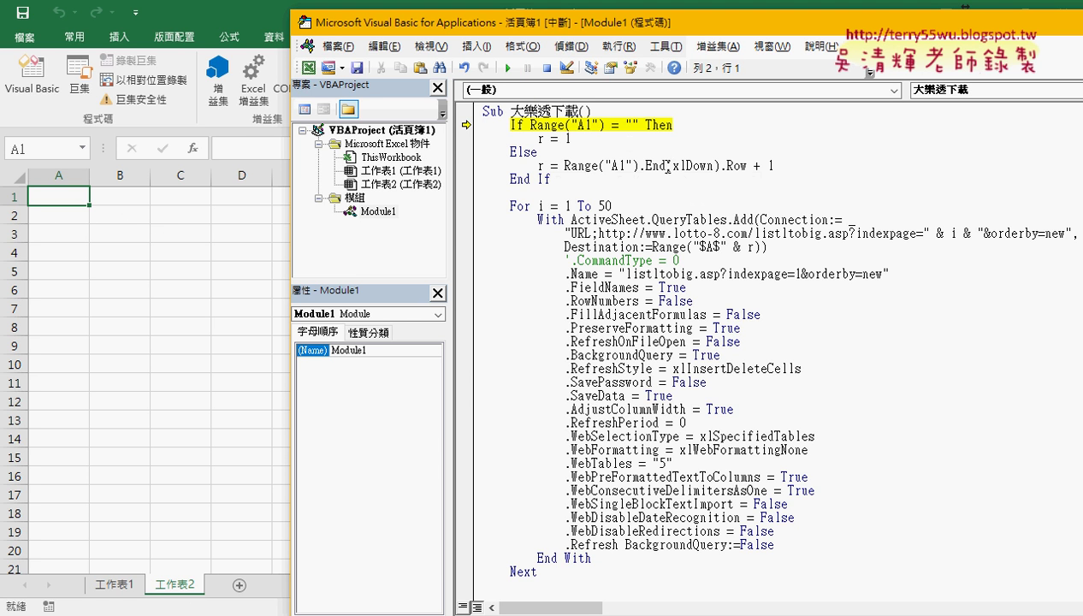
{"action": "key", "text": "F8"}
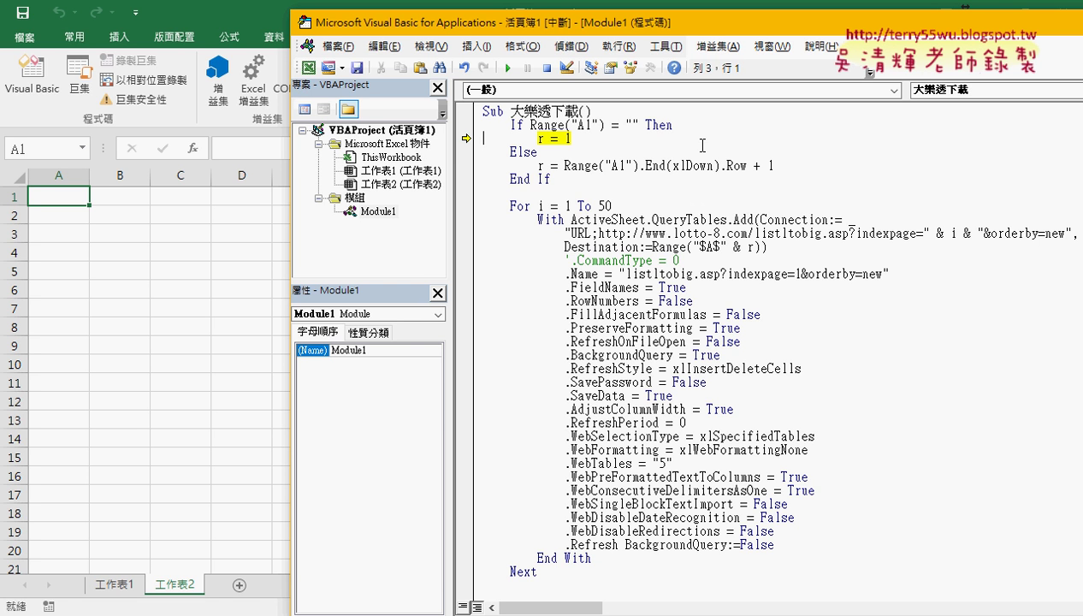
{"action": "key", "text": "F8"}
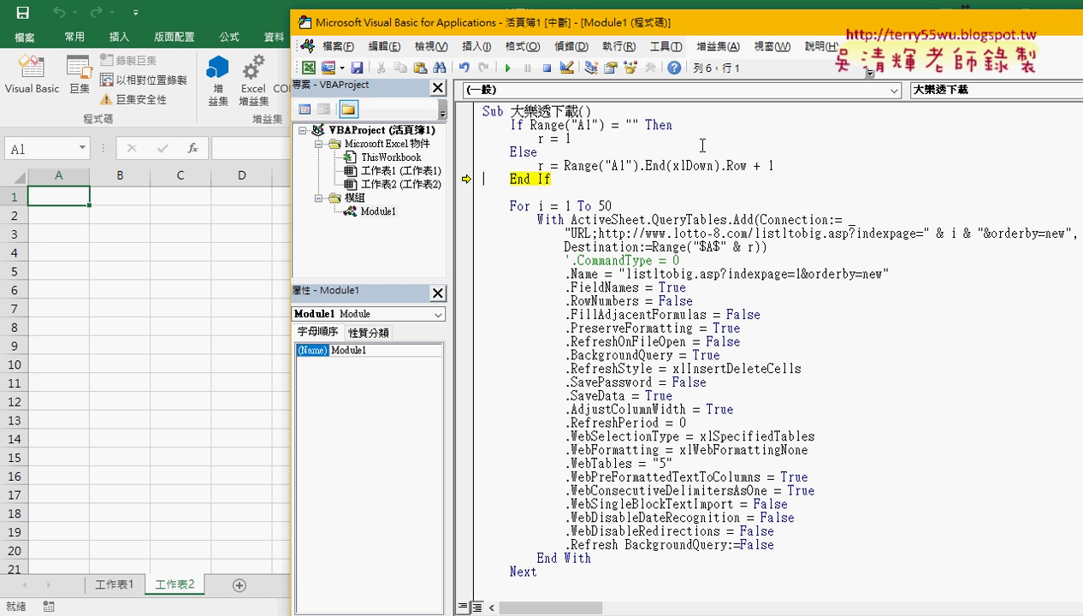
{"action": "key", "text": "F8"}
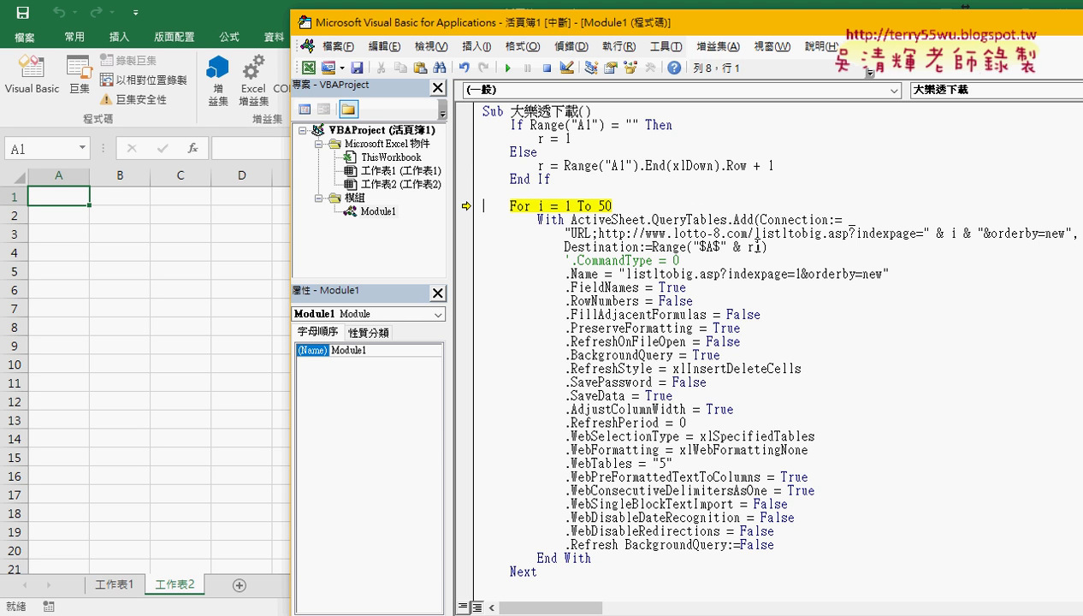
- Step through the query table settings and .Refresh, then check the downloaded draws in columns A–B
{"action": "key", "text": "F8"}
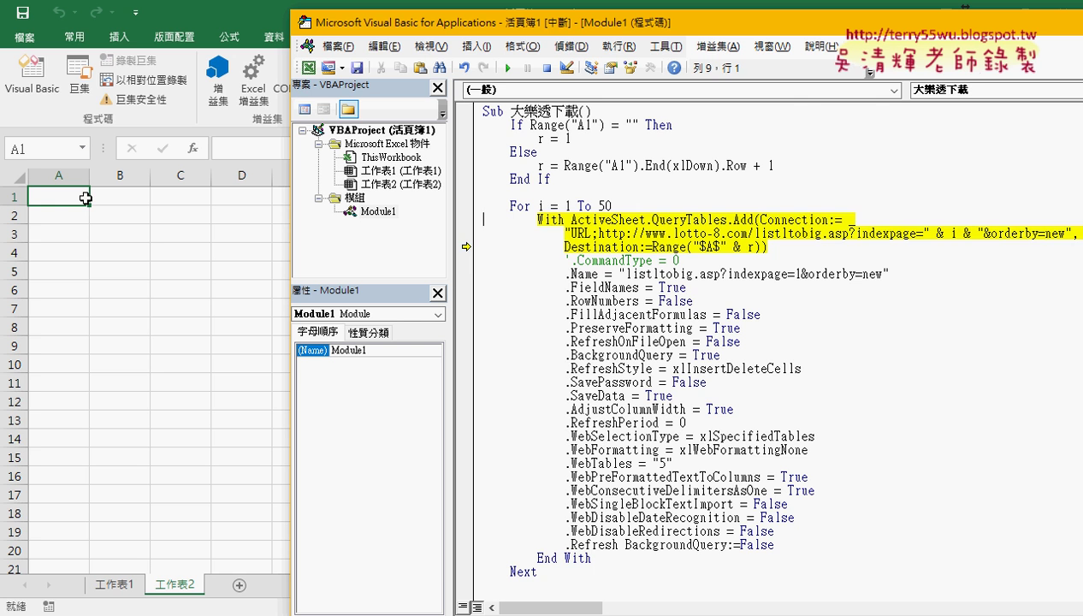
{"action": "key", "text": "F8"}
{"action": "key", "text": "F8"}
{"action": "key", "text": "F8"}
{"action": "key", "text": "F8"}
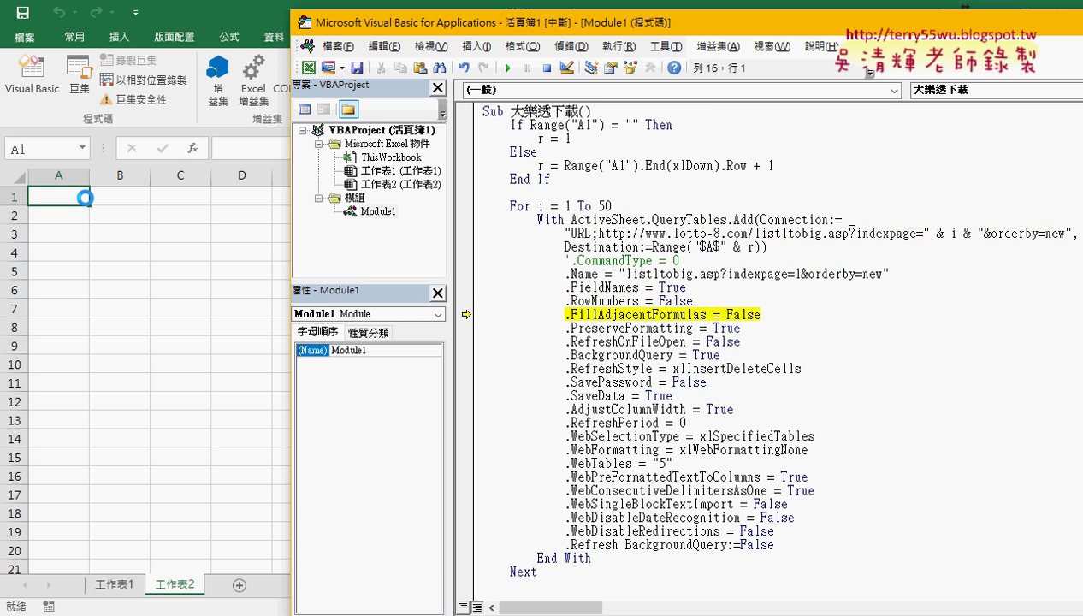
{"action": "key", "text": "F8"}
{"action": "key", "text": "F8"}
{"action": "key", "text": "F8"}
{"action": "key", "text": "F8"}
{"action": "key", "text": "F8"}
{"action": "key", "text": "F8"}
{"action": "key", "text": "F8"}
{"action": "key", "text": "F8"}
{"action": "key", "text": "F8"}
{"action": "key", "text": "F8"}
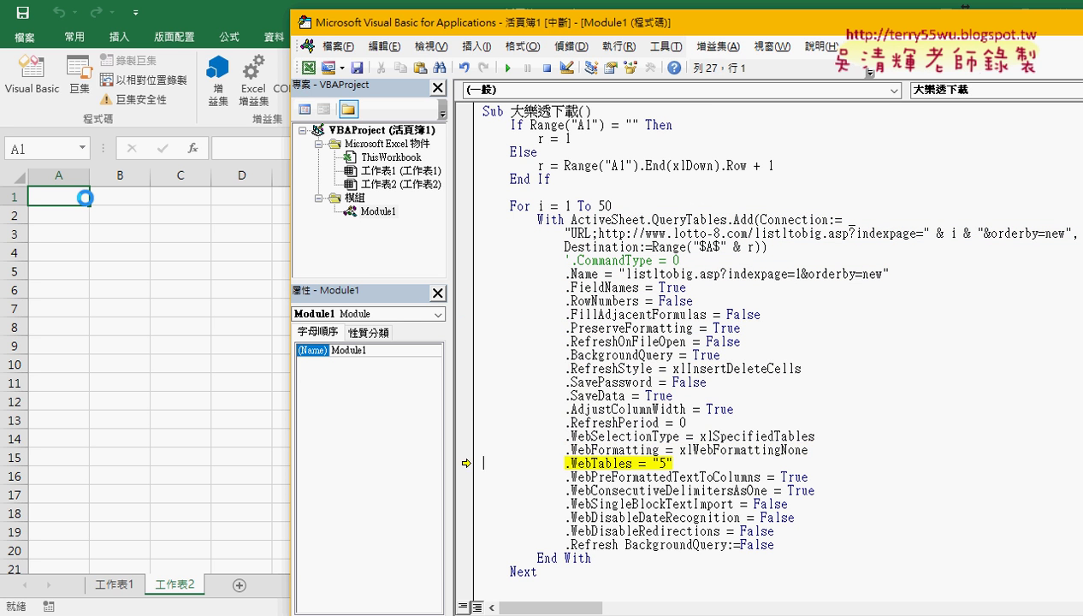
{"action": "key", "text": "F8"}
{"action": "key", "text": "F8"}
{"action": "key", "text": "F8"}
{"action": "key", "text": "F8"}
{"action": "key", "text": "F8"}
{"action": "key", "text": "F8"}
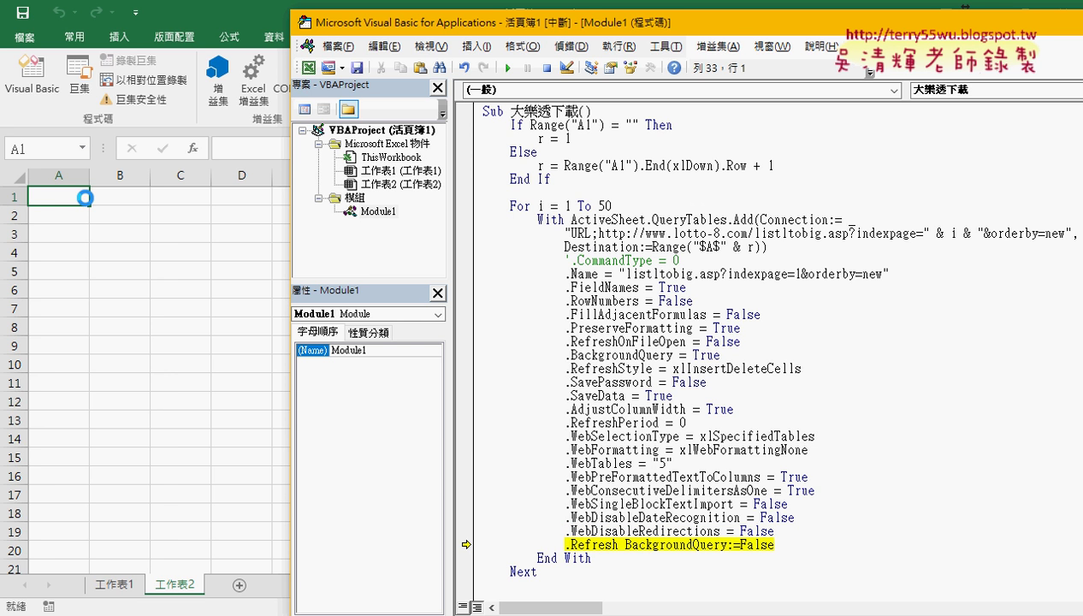
{"action": "key", "text": "F8"}
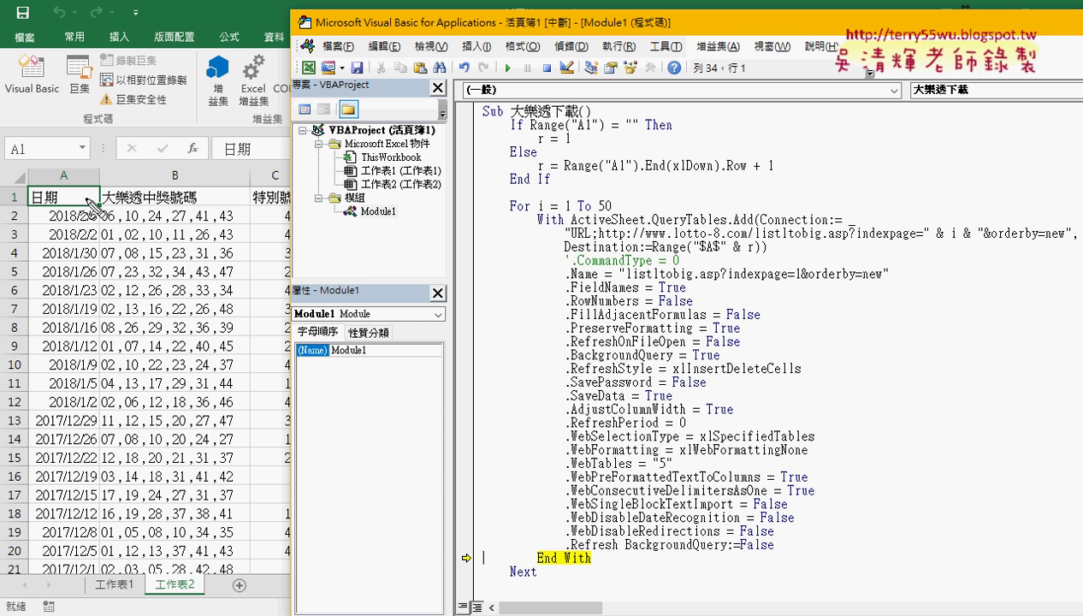
{"action": "left_click_drag", "start_coordinate": [70, 409], "coordinate": [238, 496]}
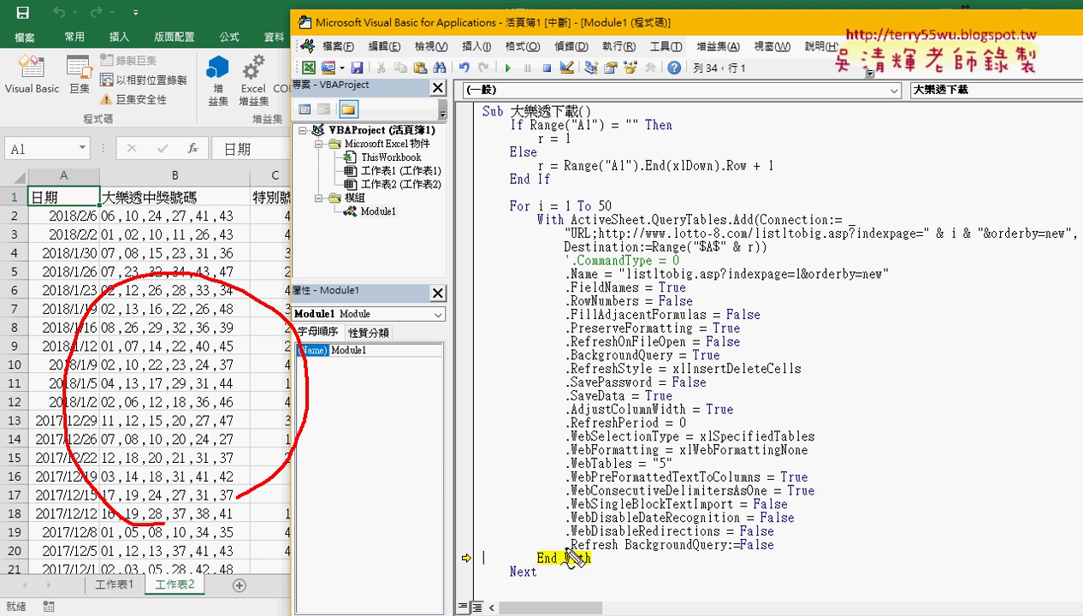
{"action": "mouse_move", "coordinate": [565, 543]}
{"action": "left_mouse_down"}
{"action": "mouse_move", "coordinate": [379, 411]}
{"action": "mouse_move", "coordinate": [317, 398]}
{"action": "mouse_move", "coordinate": [328, 419]}
{"action": "mouse_move", "coordinate": [383, 382]}
{"action": "left_mouse_up"}
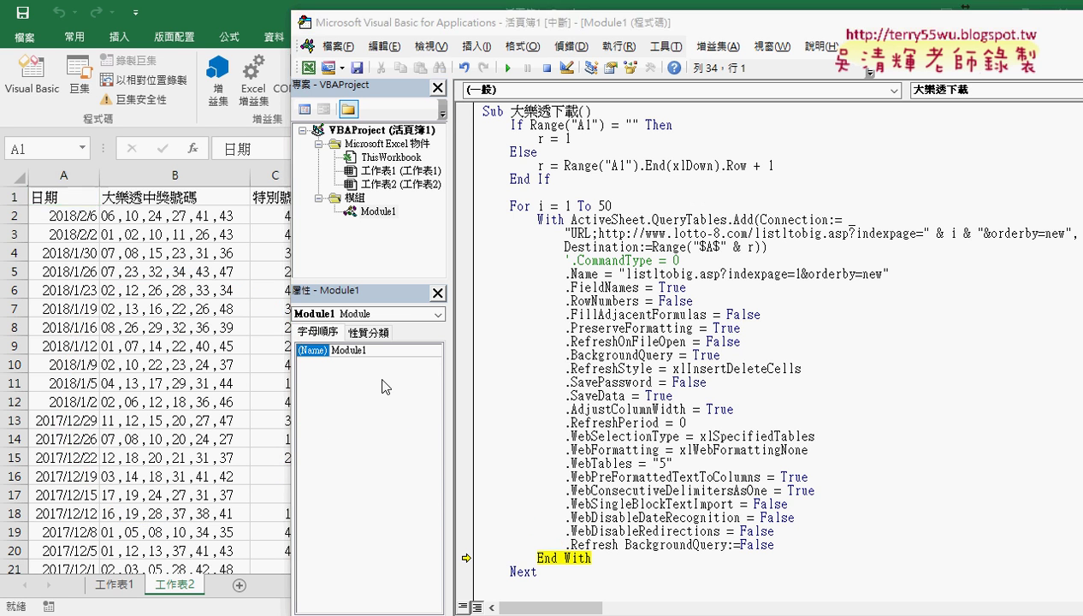
{"action": "left_click", "coordinate": [195, 477]}
- Step the macro past End With and Next into the second loop pass, i = 2
{"action": "scroll", "coordinate": [195, 477], "scroll_direction": "down", "scroll_amount": 4}
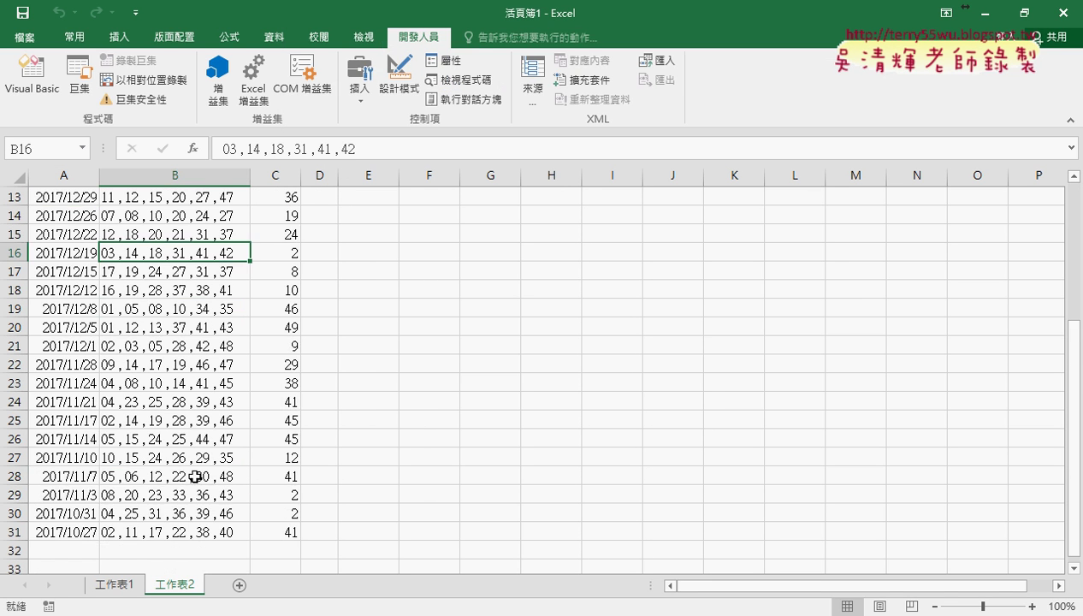
{"action": "scroll", "coordinate": [195, 477], "scroll_direction": "down", "scroll_amount": 2}
{"action": "left_click", "coordinate": [471, 567]}
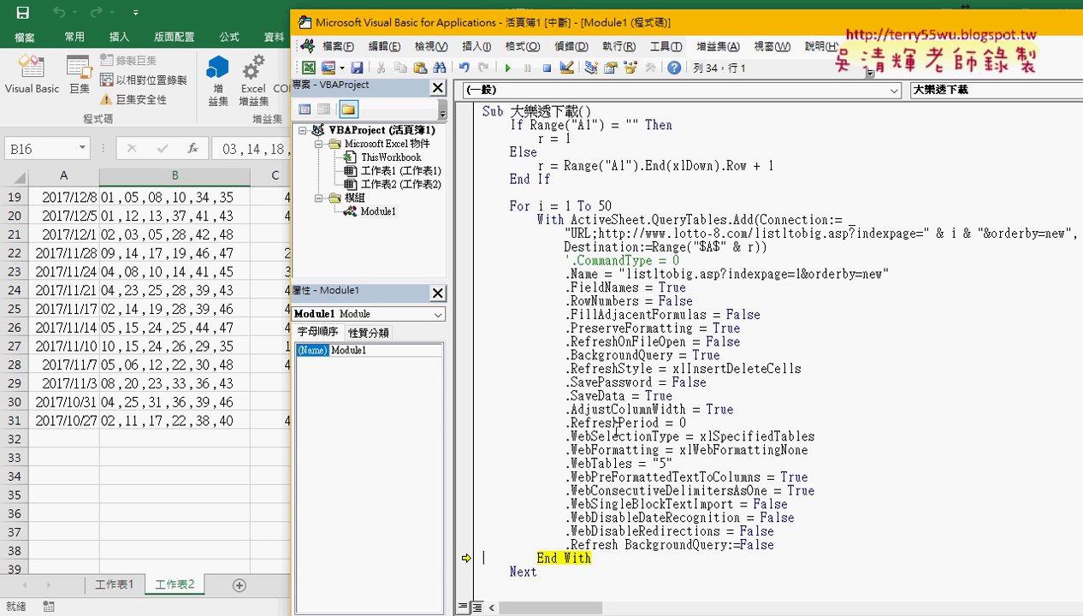
{"action": "key", "text": "F8"}
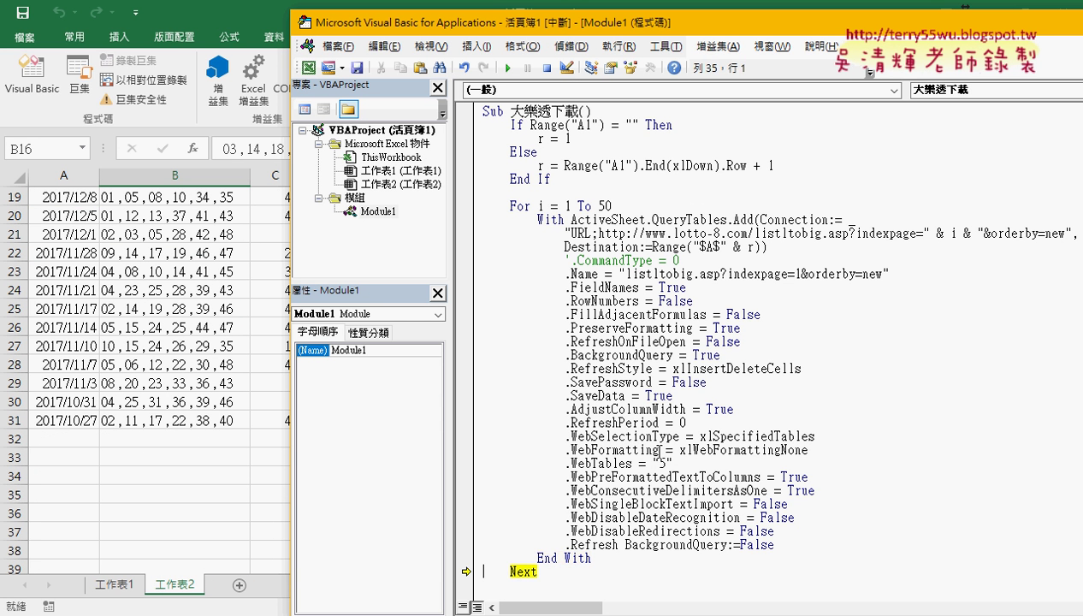
{"action": "key", "text": "F8"}
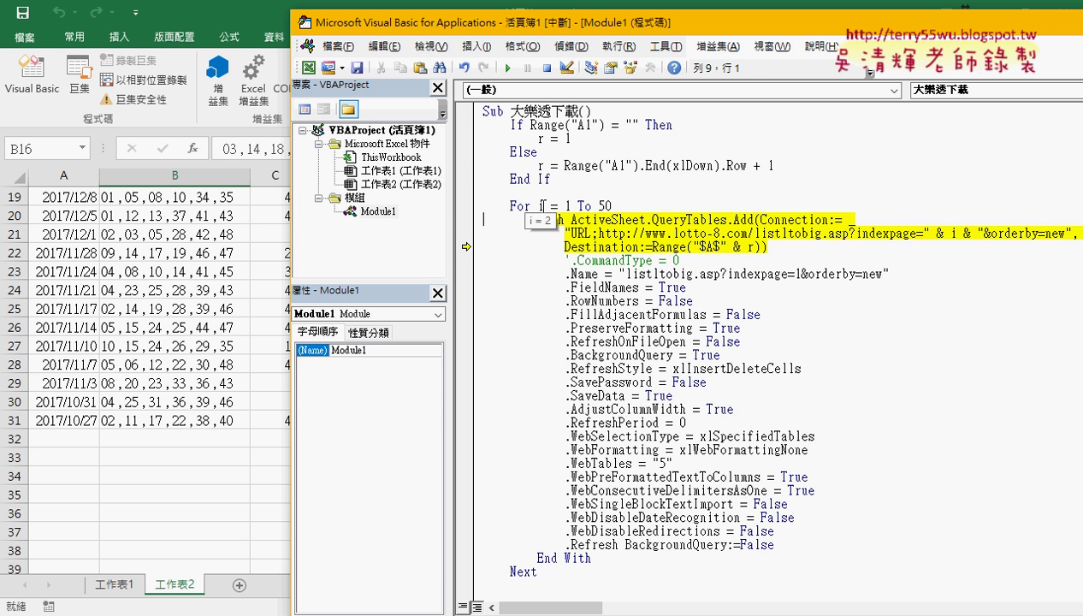
- Insert blank lines after the For i = 1 To 50 line
{"action": "left_click", "coordinate": [627, 206]}
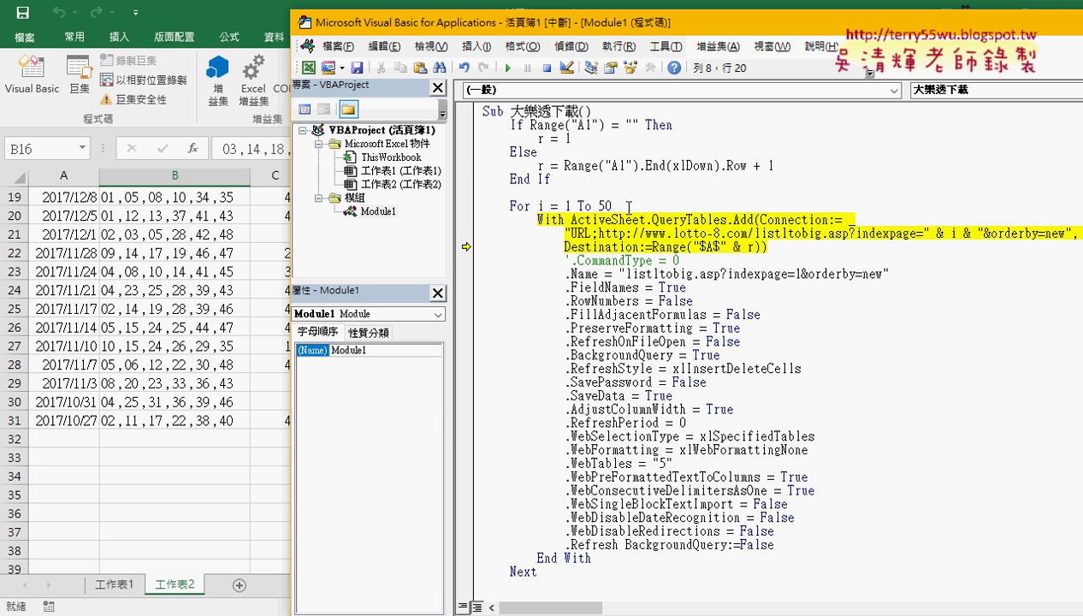
{"action": "key", "text": "Return"}
{"action": "key", "text": "Return"}
{"action": "key", "text": "Return"}
{"action": "left_click", "coordinate": [511, 231]}
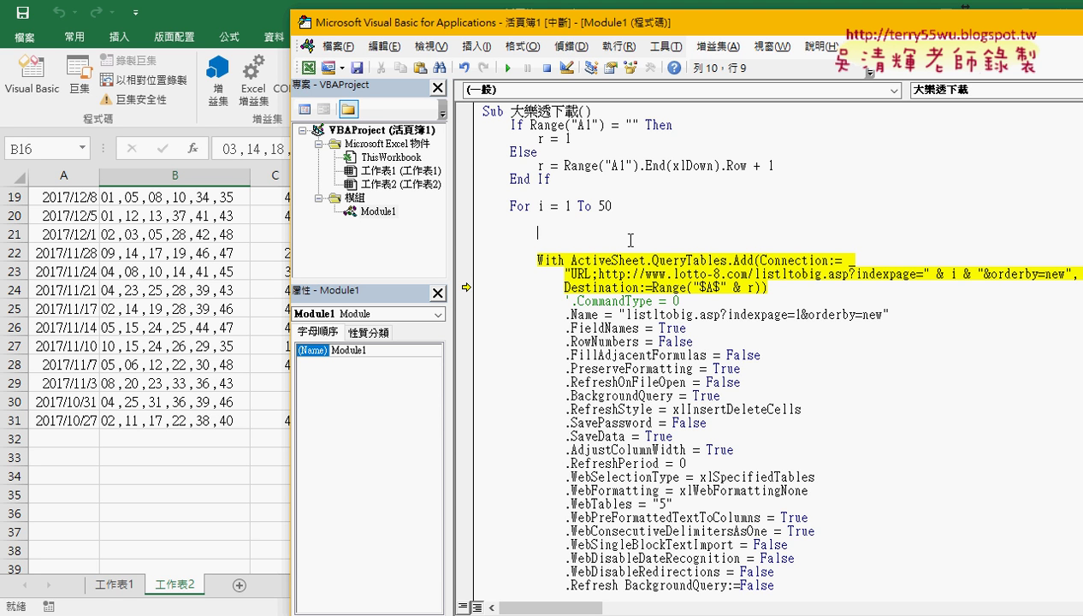
- Indent the If…End If row check into the loop, move execution back to it, and delete blank lines
{"action": "mouse_move", "coordinate": [552, 179]}
{"action": "left_mouse_down"}
{"action": "mouse_move", "coordinate": [476, 125]}
{"action": "mouse_move", "coordinate": [473, 233]}
{"action": "left_mouse_up"}
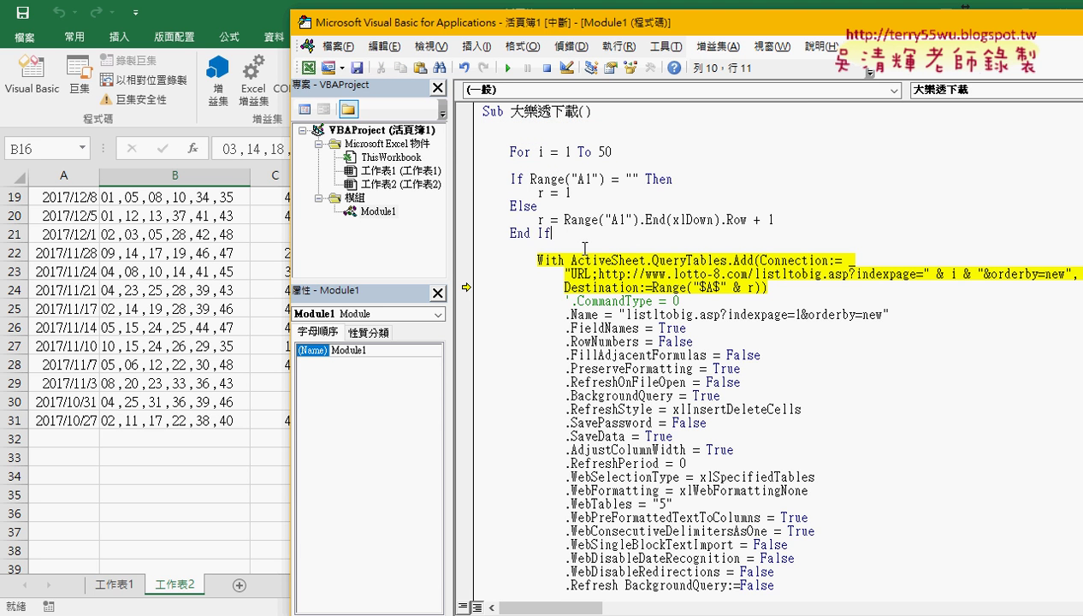
{"action": "left_click_drag", "start_coordinate": [552, 233], "coordinate": [475, 186]}
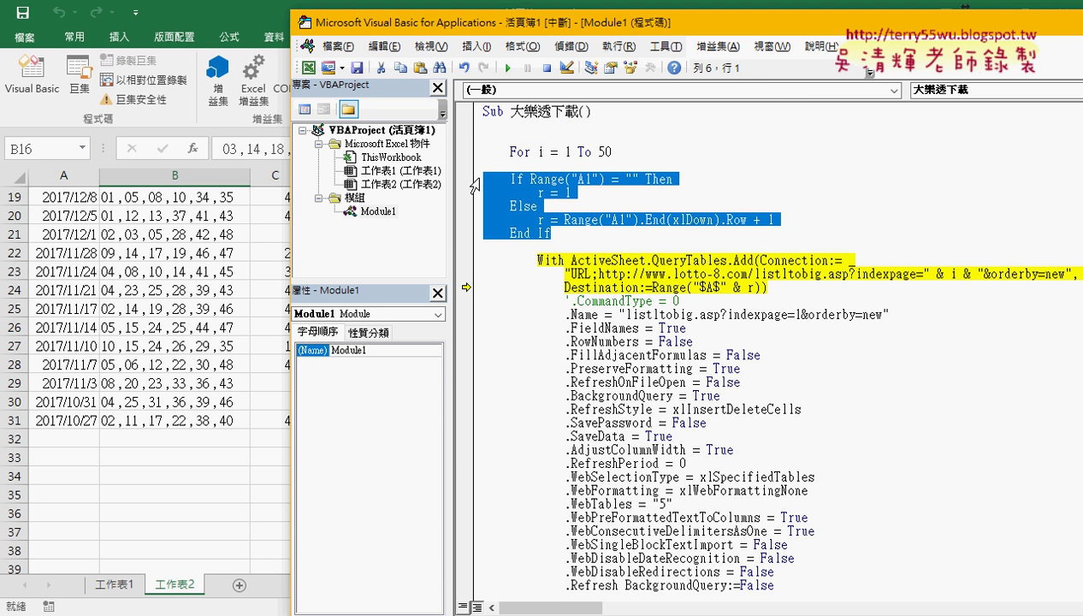
{"action": "key", "text": "Tab"}
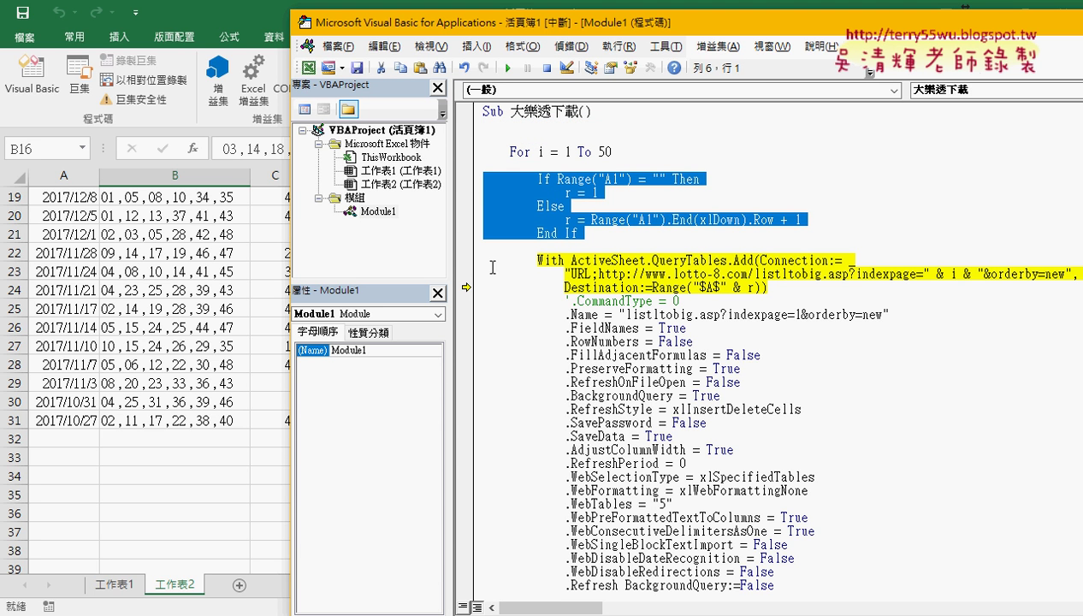
{"action": "left_click_drag", "start_coordinate": [466, 286], "coordinate": [467, 182]}
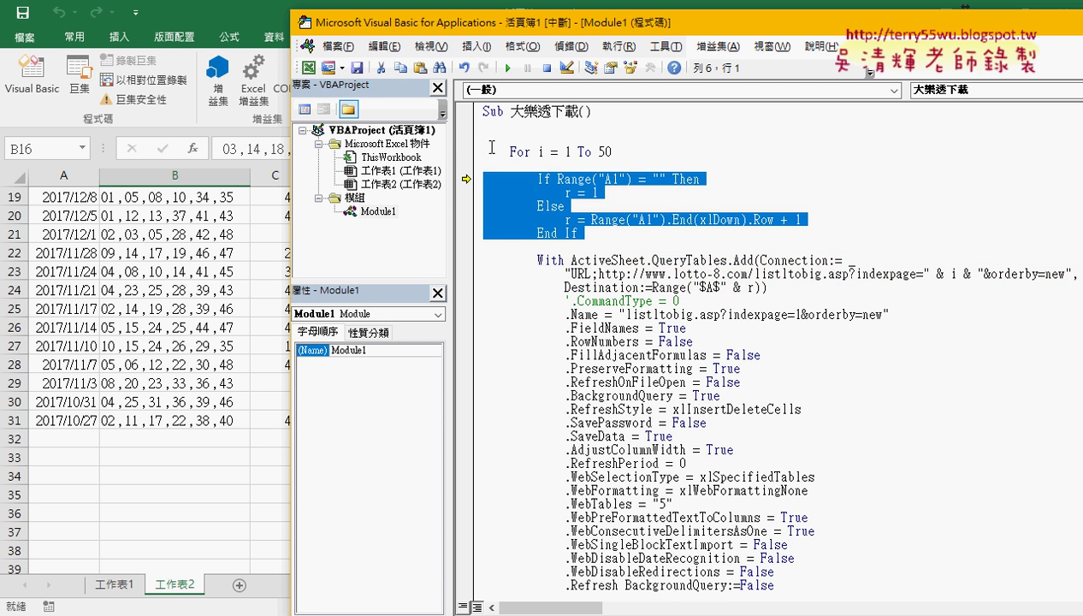
{"action": "left_click", "coordinate": [488, 126]}
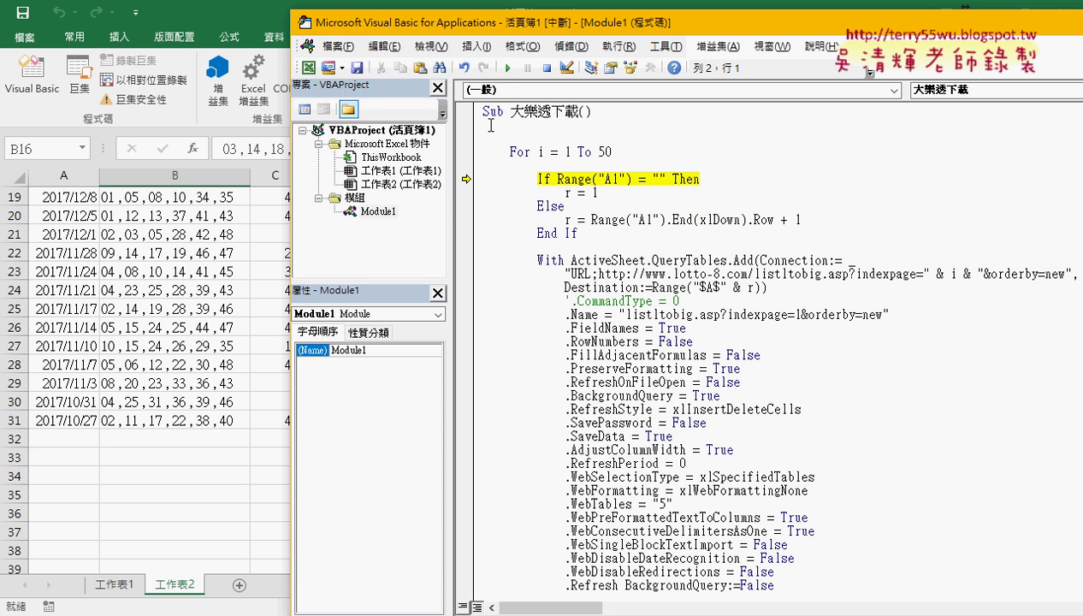
{"action": "key", "text": "Delete"}
{"action": "key", "text": "Delete"}
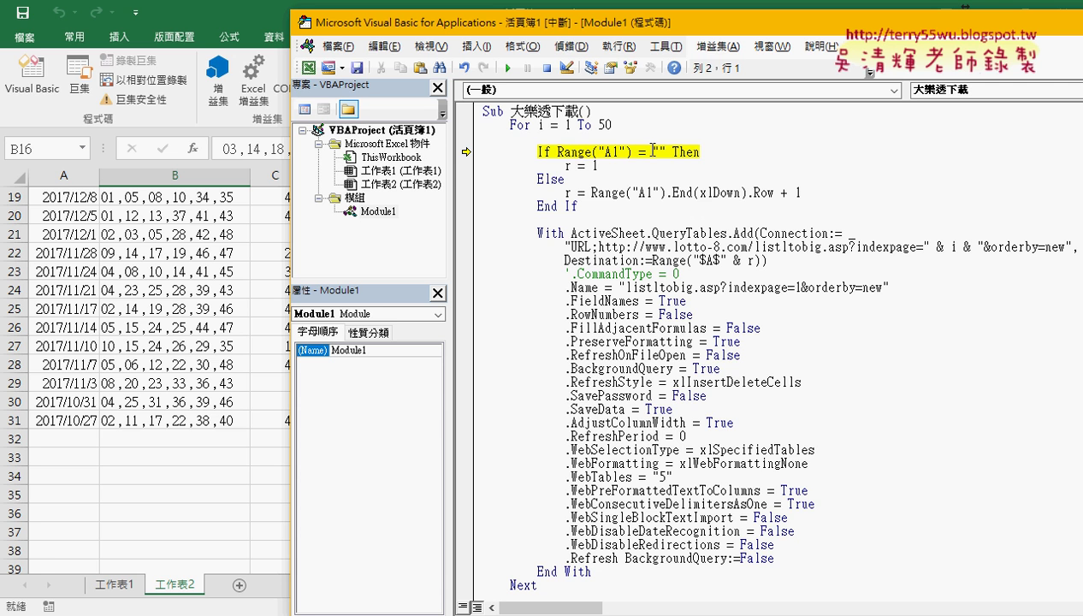
- Step through the Else branch row calculation and the query table settings for the next page
{"action": "key", "text": "F8"}
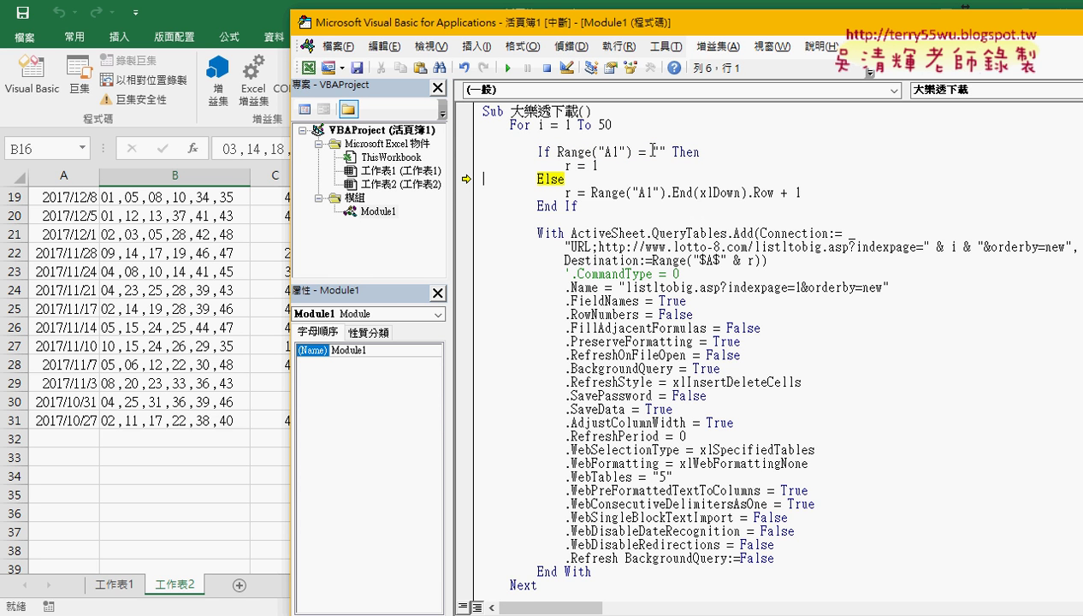
{"action": "key", "text": "F8"}
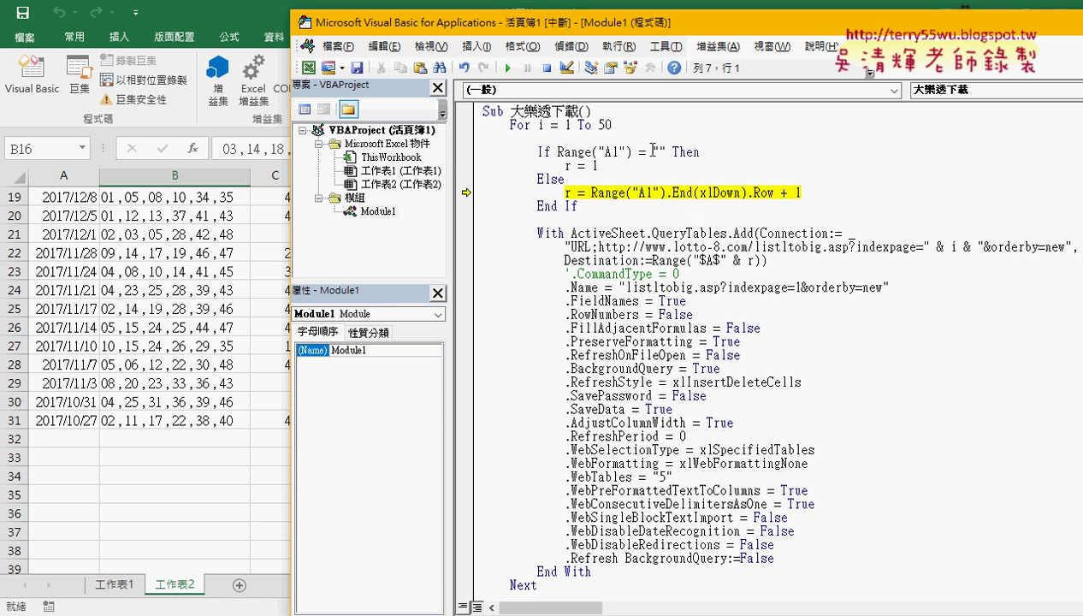
{"action": "key", "text": "F8"}
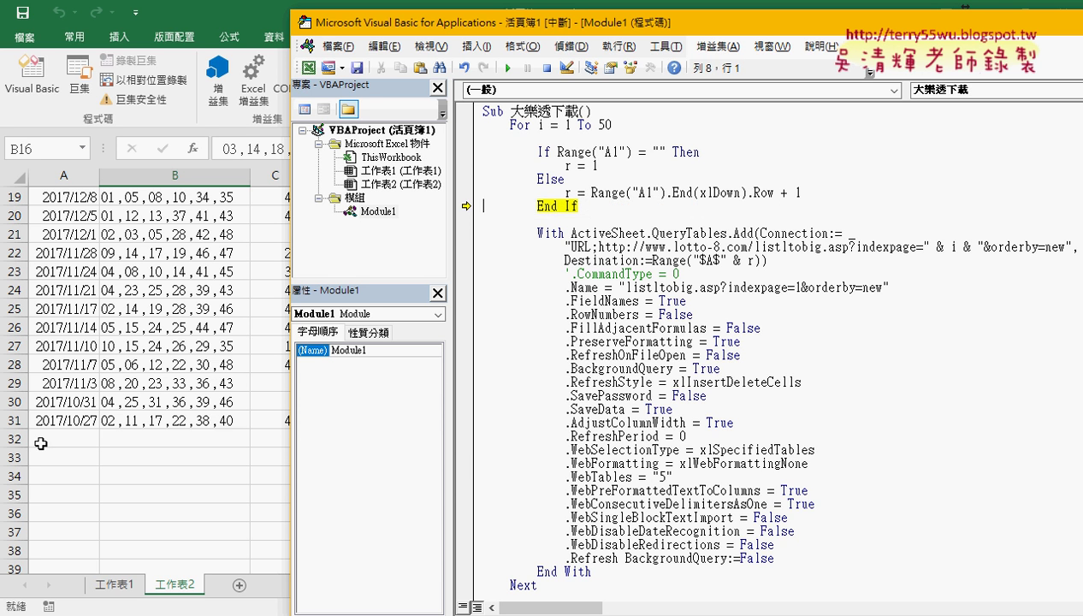
{"action": "key", "text": "F8"}
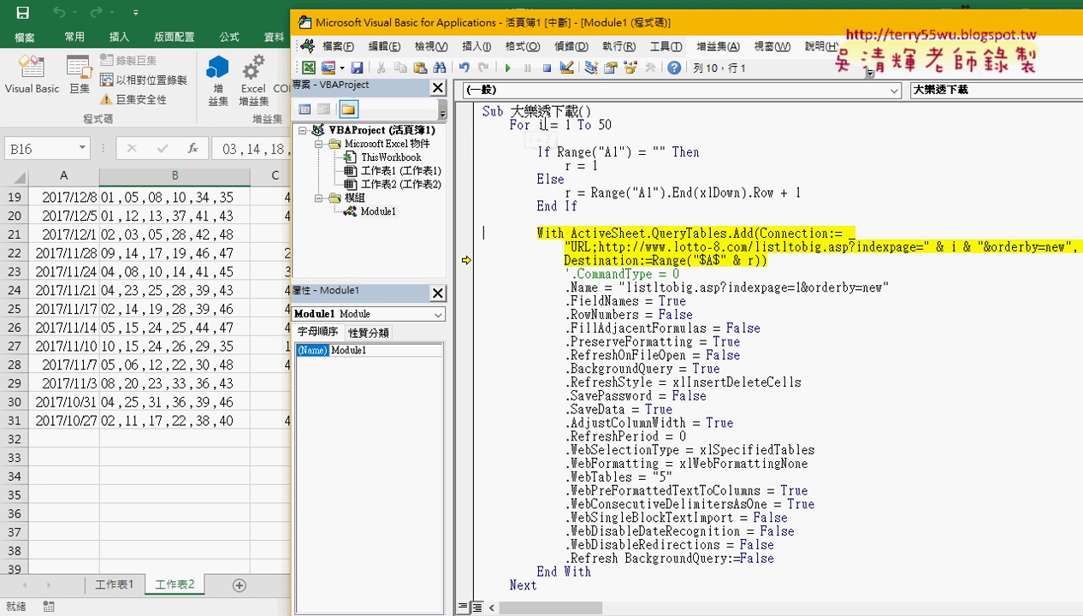
{"action": "mouse_move", "coordinate": [542, 125]}
{"action": "key", "text": "F8"}
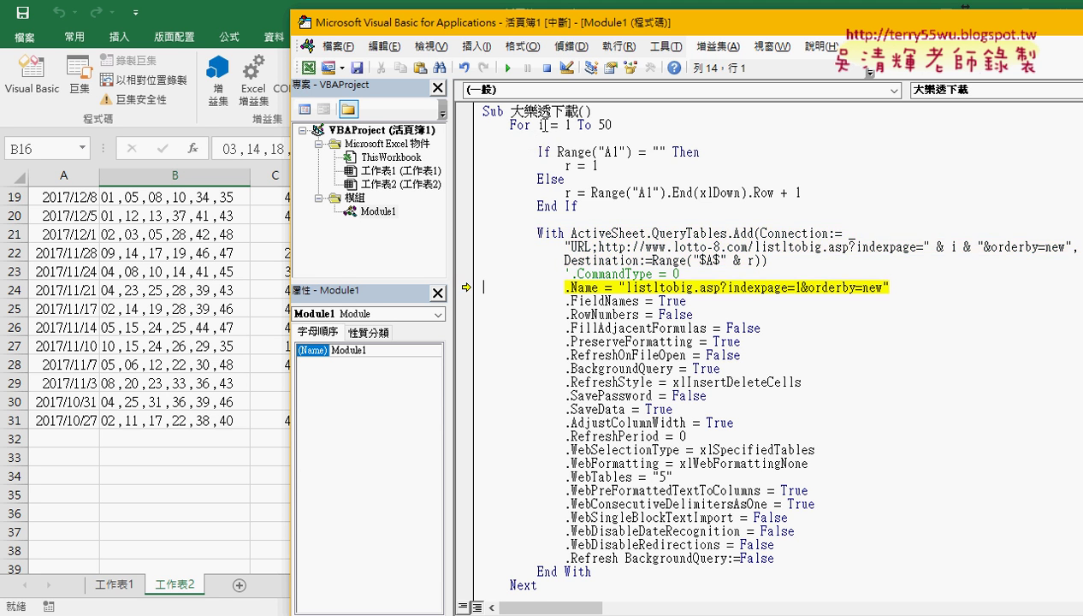
{"action": "key", "text": "F8"}
{"action": "key", "text": "F8"}
{"action": "key", "text": "F8"}
{"action": "key", "text": "F8"}
{"action": "key", "text": "F8"}
{"action": "key", "text": "F8"}
{"action": "key", "text": "F8"}
{"action": "key", "text": "F8"}
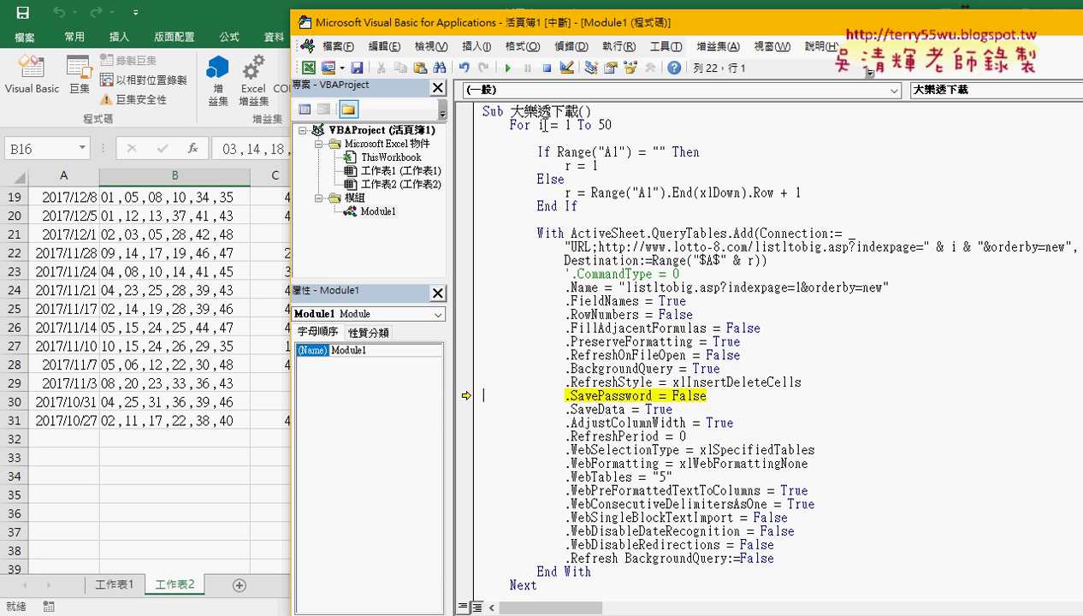
{"action": "key", "text": "F8"}
{"action": "key", "text": "F8"}
{"action": "key", "text": "F8"}
{"action": "key", "text": "F8"}
{"action": "key", "text": "F8"}
{"action": "key", "text": "F8"}
{"action": "key", "text": "F8"}
{"action": "key", "text": "F8"}
{"action": "key", "text": "F8"}
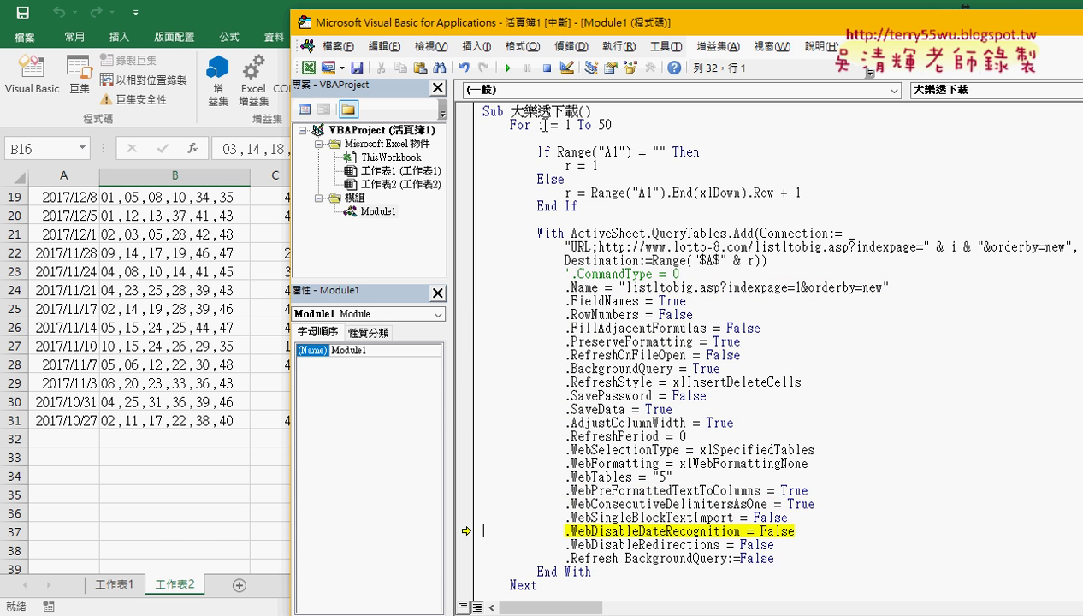
{"action": "key", "text": "F8"}
{"action": "key", "text": "F8"}
{"action": "key", "text": "F8"}
{"action": "key", "text": "F8"}
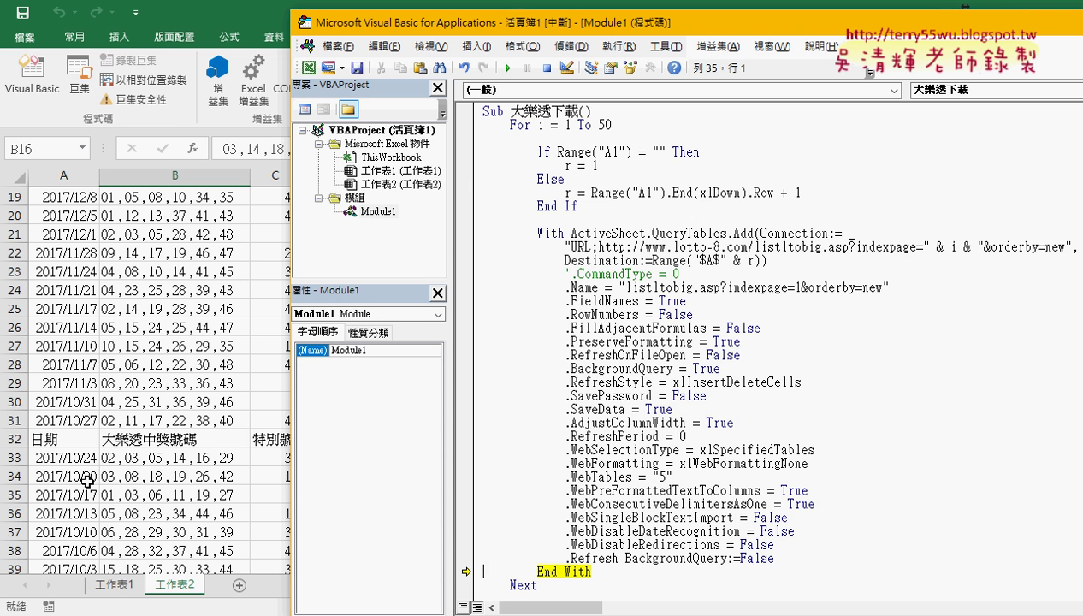
- Check the imported rows down to cell A63, then run the rest of the macro
{"action": "left_click", "coordinate": [88, 476]}
{"action": "scroll", "coordinate": [87, 482], "scroll_direction": "down", "scroll_amount": 6}
{"action": "scroll", "coordinate": [87, 481], "scroll_direction": "down", "scroll_amount": 4}
{"action": "scroll", "coordinate": [85, 481], "scroll_direction": "down", "scroll_amount": 2}
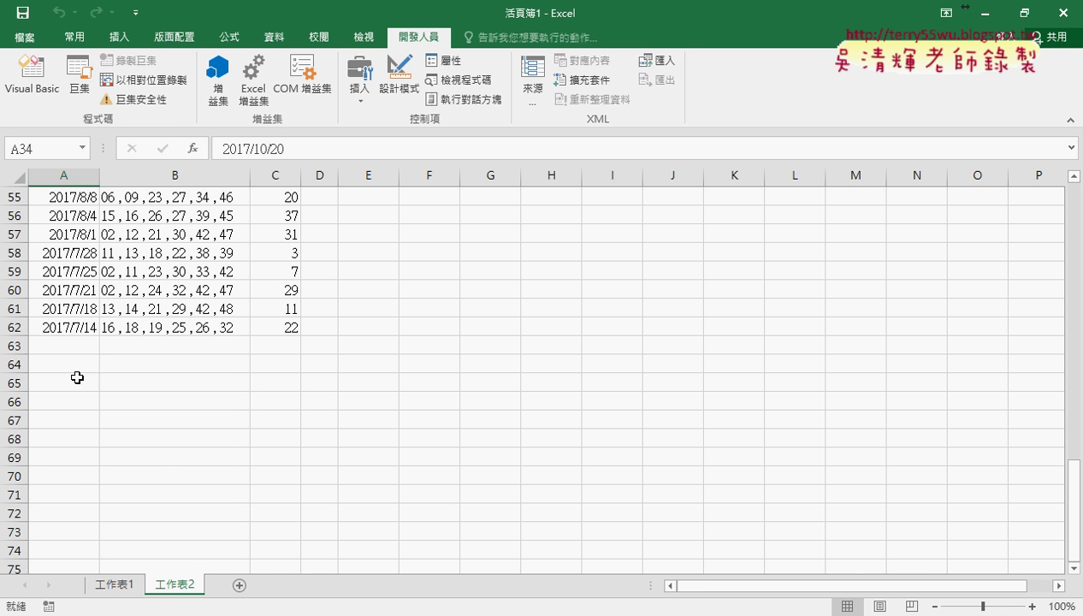
{"action": "left_click", "coordinate": [75, 344]}
{"action": "left_click", "coordinate": [451, 556]}
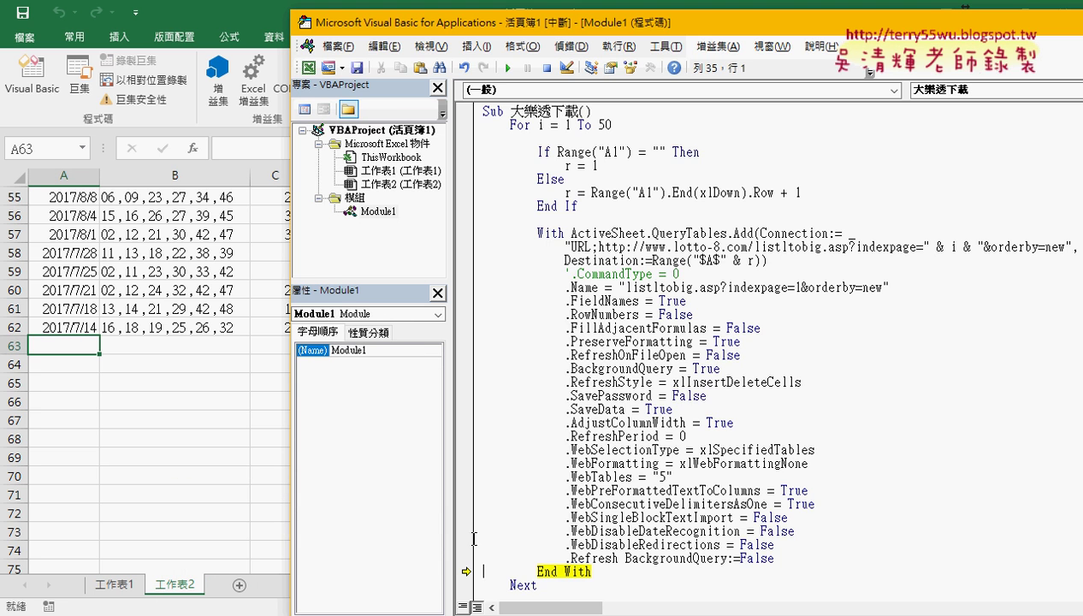
{"action": "key", "text": "F8"}
{"action": "key", "text": "F8"}
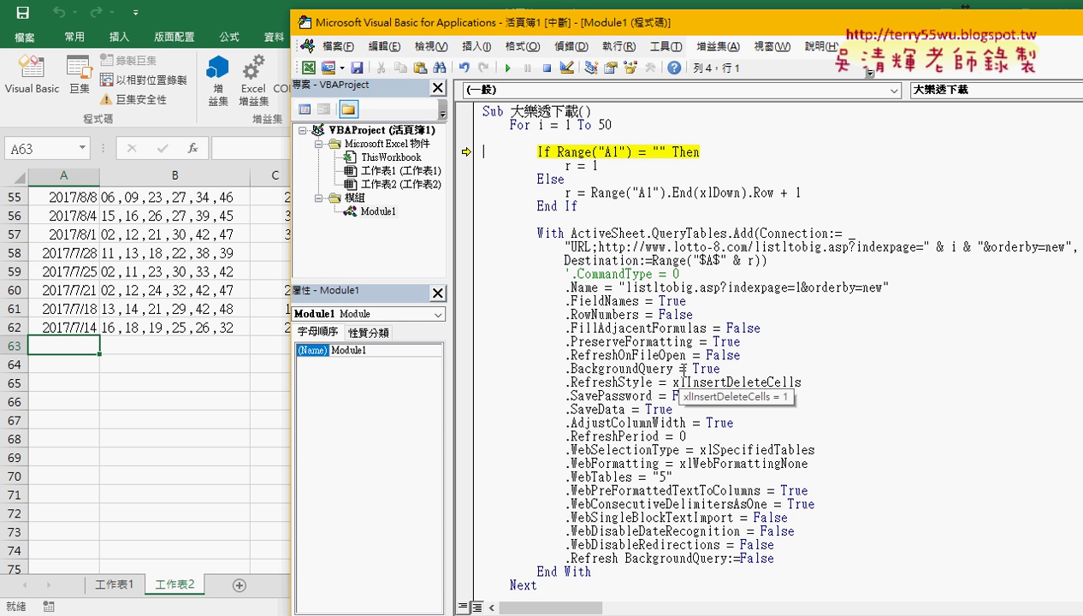
{"action": "left_click", "coordinate": [506, 68]}
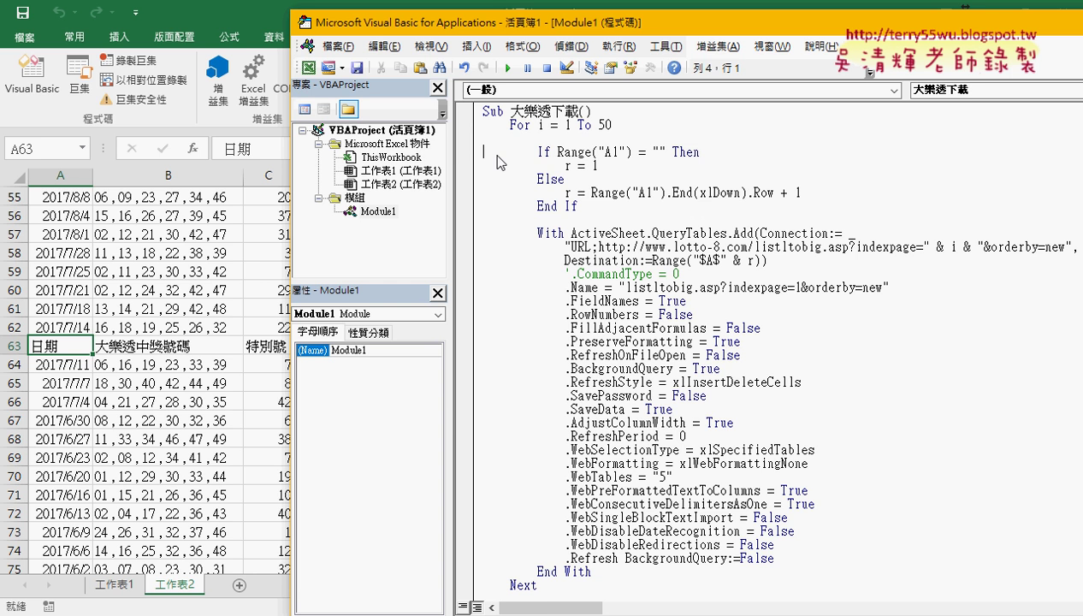
- Scroll through the appended draw-history pages on 工作表2
{"action": "left_click", "coordinate": [135, 348]}
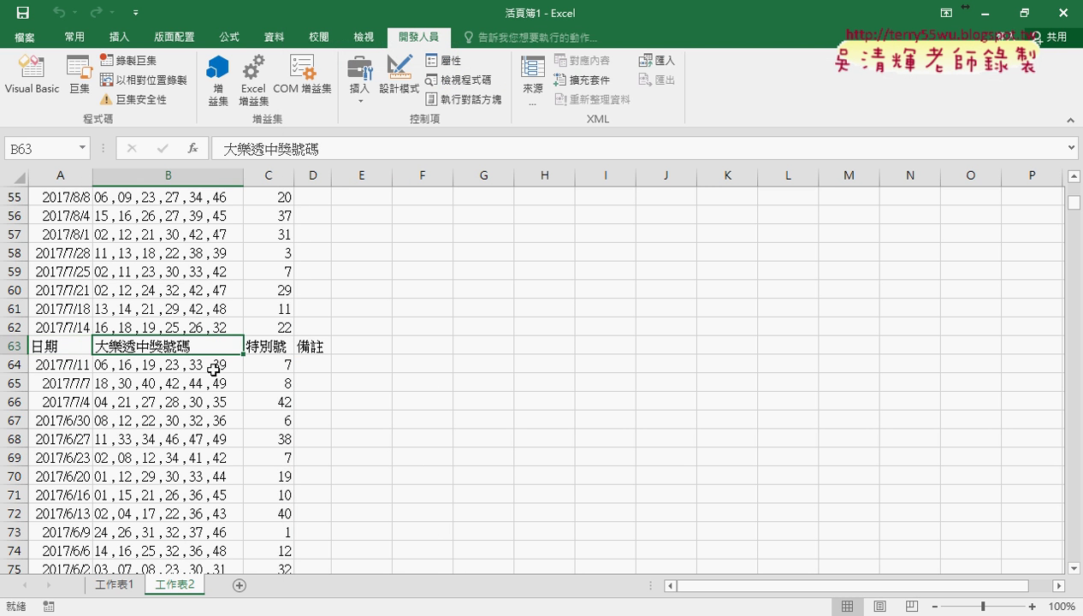
{"action": "scroll", "coordinate": [213, 370], "scroll_direction": "down", "scroll_amount": 6}
{"action": "scroll", "coordinate": [213, 369], "scroll_direction": "down", "scroll_amount": 3}
{"action": "scroll", "coordinate": [213, 370], "scroll_direction": "down", "scroll_amount": 2}
{"action": "scroll", "coordinate": [213, 369], "scroll_direction": "down", "scroll_amount": 4}
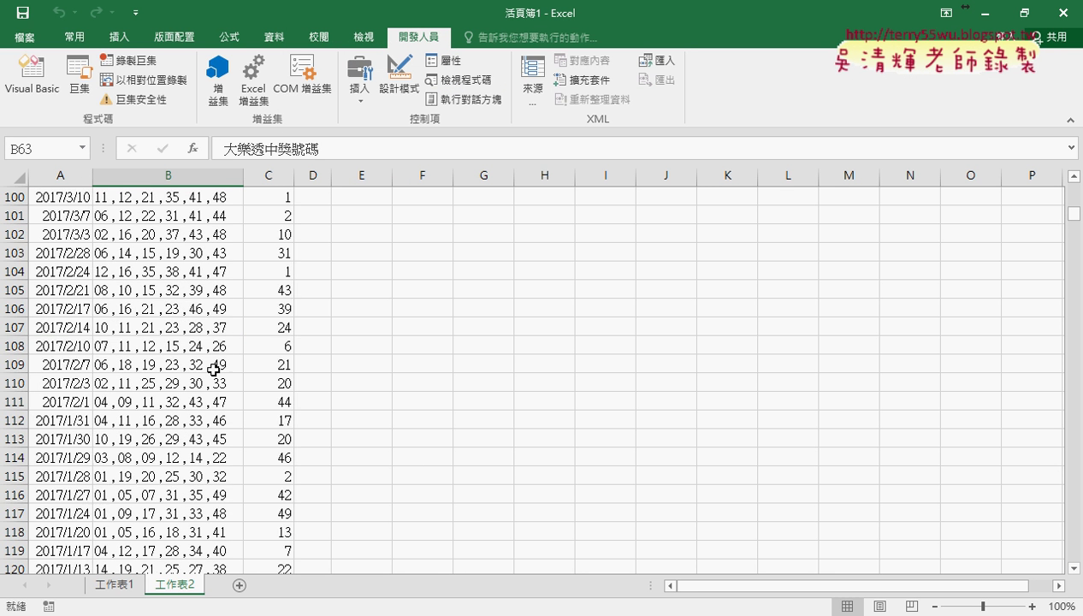
{"action": "scroll", "coordinate": [213, 369], "scroll_direction": "down", "scroll_amount": 3}
{"action": "scroll", "coordinate": [213, 370], "scroll_direction": "down", "scroll_amount": 2}
{"action": "scroll", "coordinate": [213, 372], "scroll_direction": "down", "scroll_amount": 5}
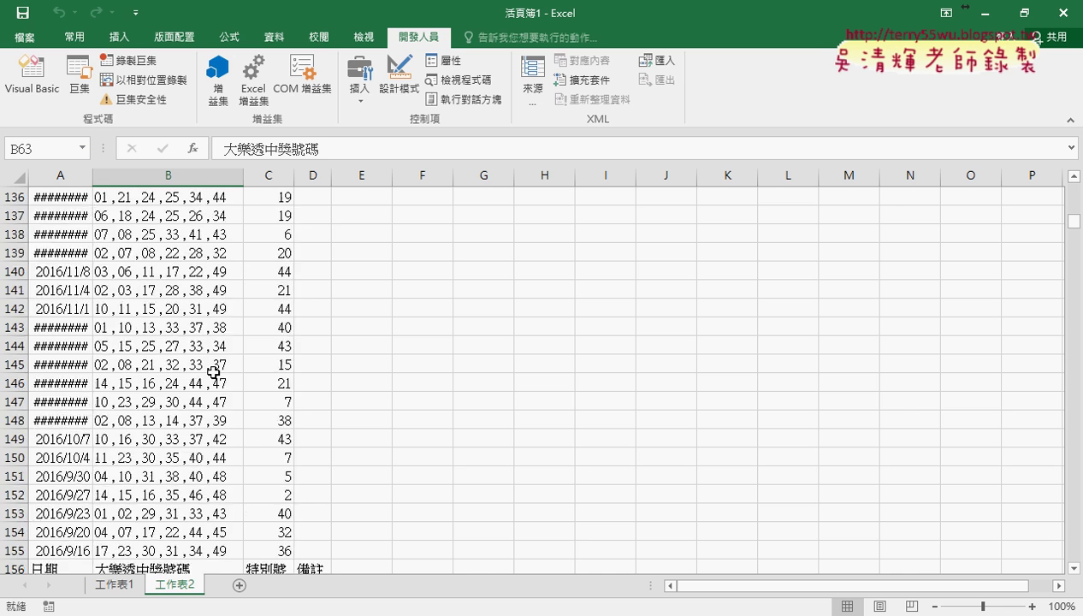
{"action": "scroll", "coordinate": [213, 372], "scroll_direction": "down", "scroll_amount": 4}
{"action": "scroll", "coordinate": [213, 372], "scroll_direction": "down", "scroll_amount": 1}
{"action": "scroll", "coordinate": [213, 372], "scroll_direction": "down", "scroll_amount": 6}
{"action": "scroll", "coordinate": [213, 372], "scroll_direction": "down", "scroll_amount": 3}
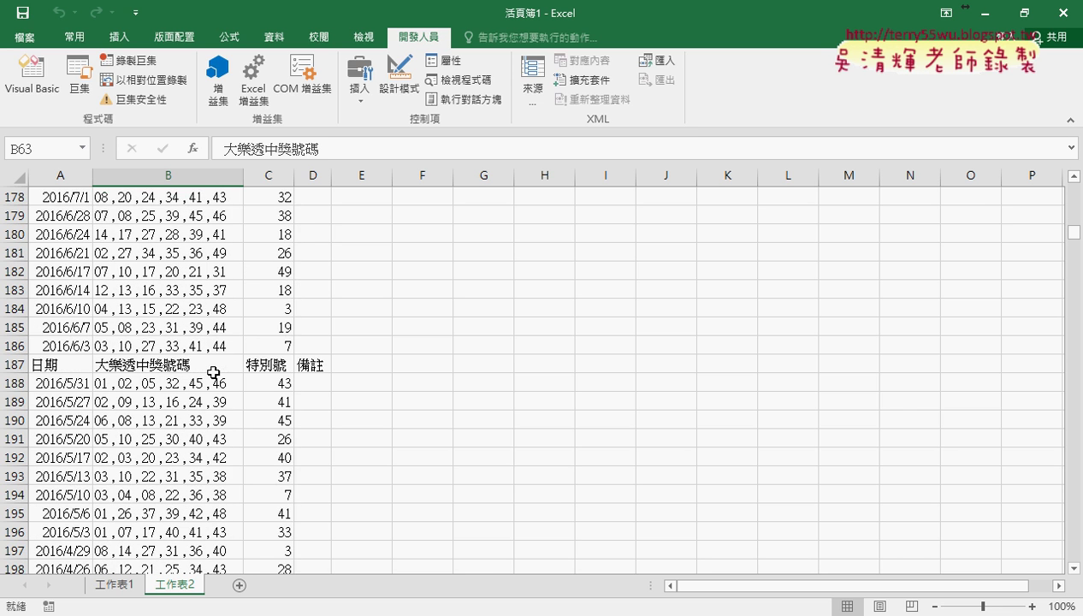
{"action": "scroll", "coordinate": [213, 373], "scroll_direction": "up", "scroll_amount": 4}
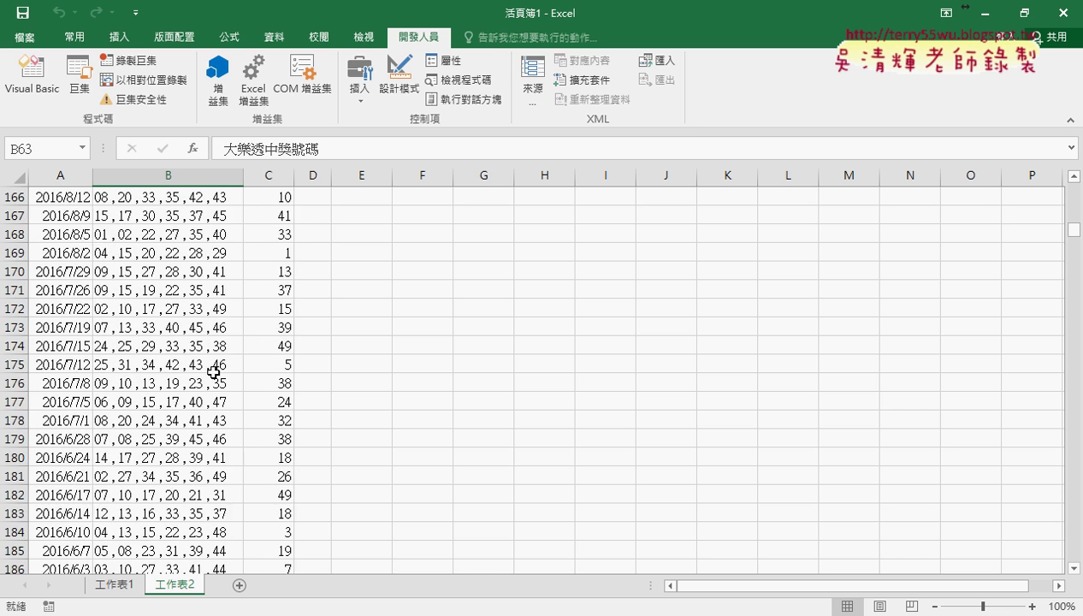
{"action": "scroll", "coordinate": [213, 372], "scroll_direction": "up", "scroll_amount": 10}
{"action": "scroll", "coordinate": [213, 373], "scroll_direction": "up", "scroll_amount": 11}
{"action": "scroll", "coordinate": [213, 373], "scroll_direction": "up", "scroll_amount": 10}
{"action": "scroll", "coordinate": [213, 372], "scroll_direction": "up", "scroll_amount": 11}
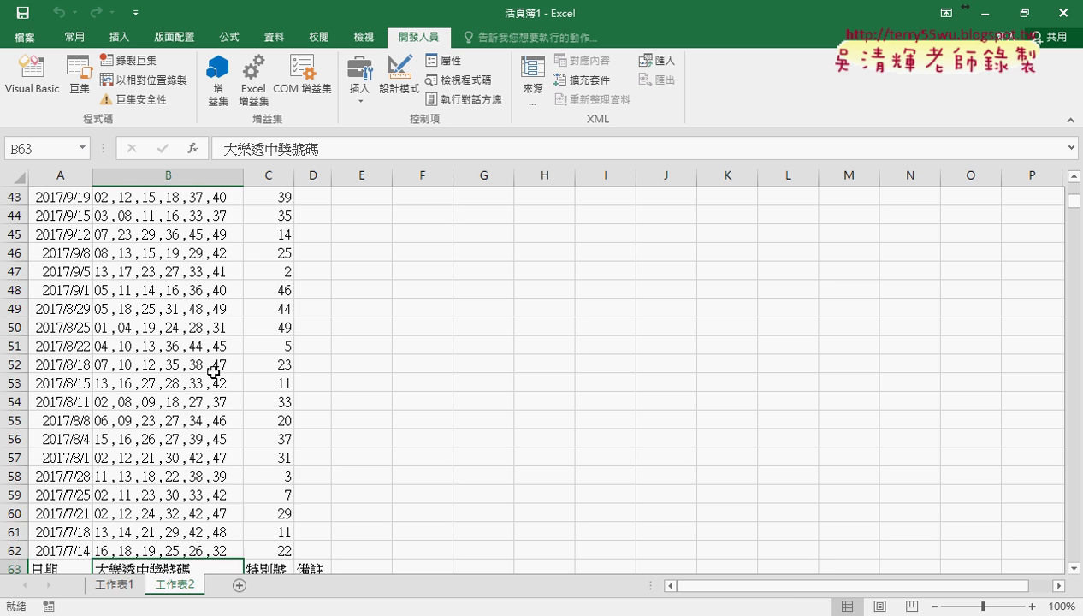
{"action": "scroll", "coordinate": [213, 372], "scroll_direction": "up", "scroll_amount": 9}
{"action": "scroll", "coordinate": [212, 372], "scroll_direction": "up", "scroll_amount": 4}
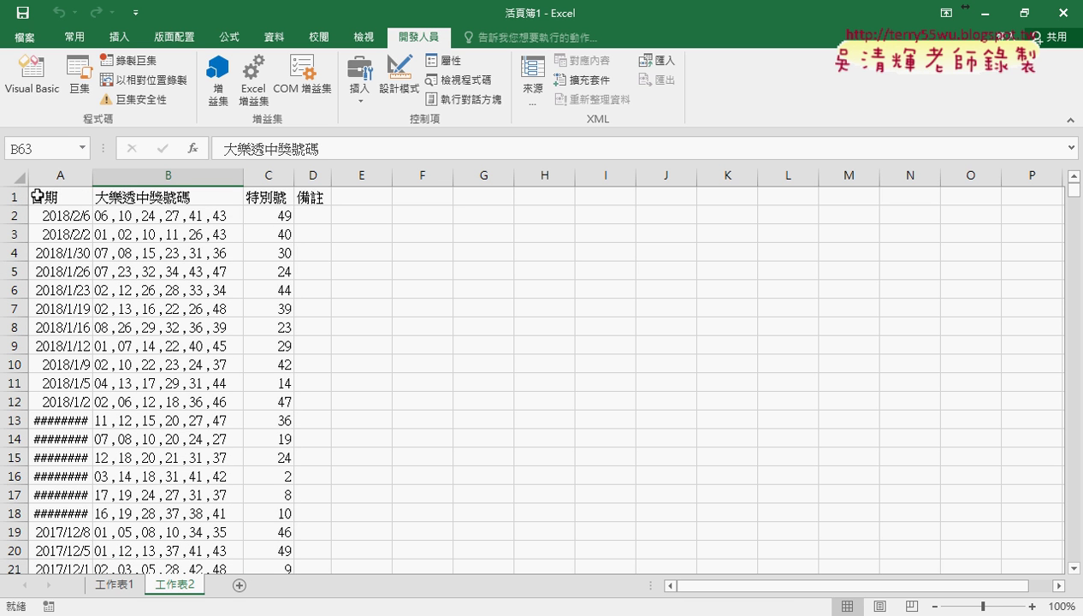
- Select header row 1, then the duplicate 日期 header row 32
{"action": "left_click", "coordinate": [12, 196]}
{"action": "scroll", "coordinate": [11, 201], "scroll_direction": "down", "scroll_amount": 3}
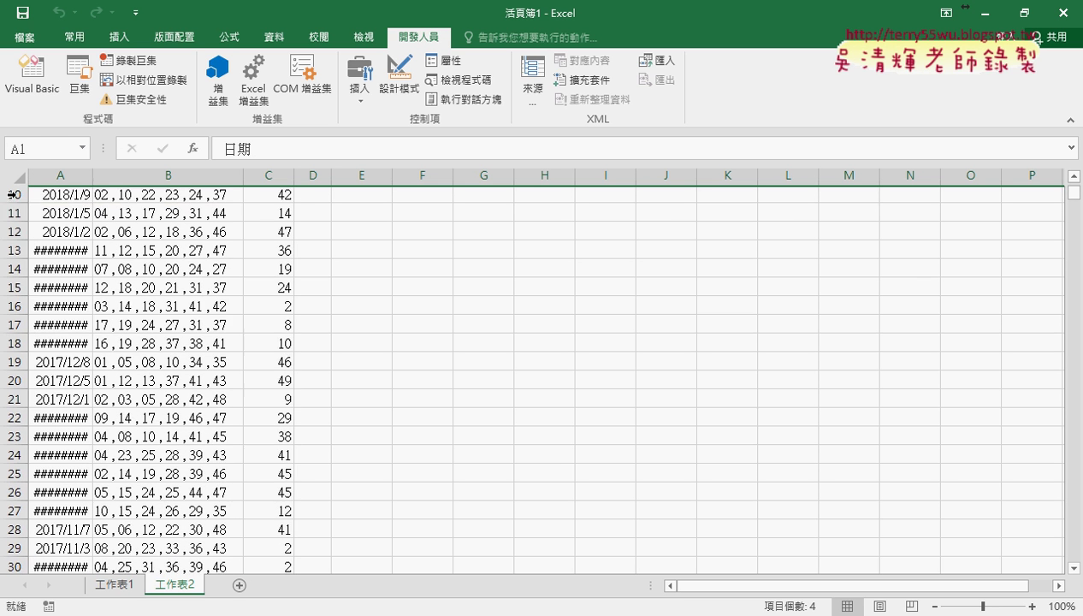
{"action": "scroll", "coordinate": [11, 205], "scroll_direction": "down", "scroll_amount": 7}
{"action": "left_click", "coordinate": [11, 215]}
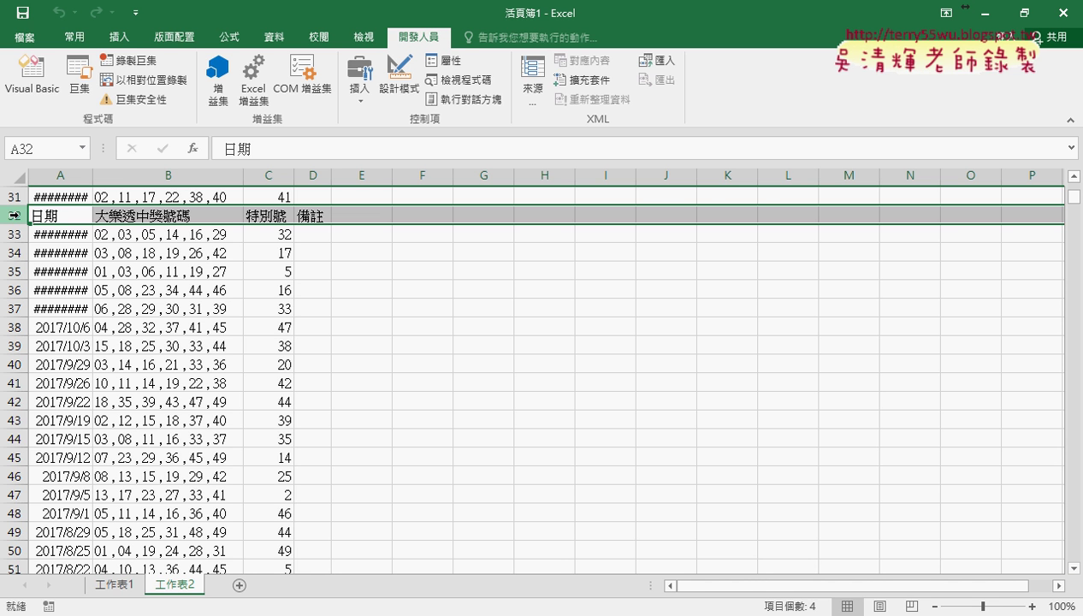
{"action": "right_click", "coordinate": [162, 209]}
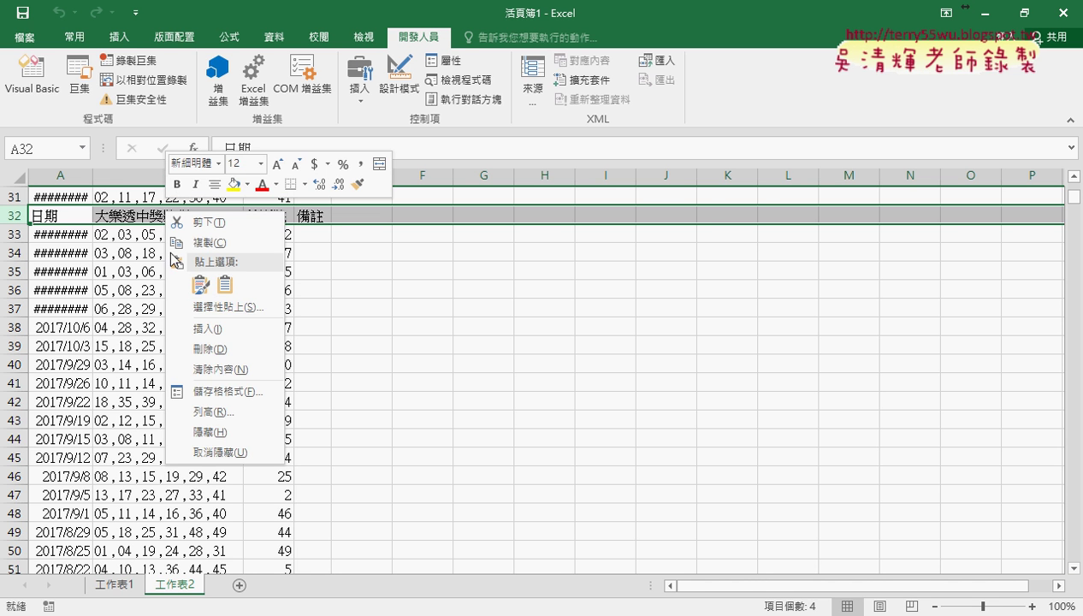
{"action": "left_click", "coordinate": [189, 349]}
{"action": "scroll", "coordinate": [188, 342], "scroll_direction": "down", "scroll_amount": 3}
{"action": "scroll", "coordinate": [188, 342], "scroll_direction": "down", "scroll_amount": 4}
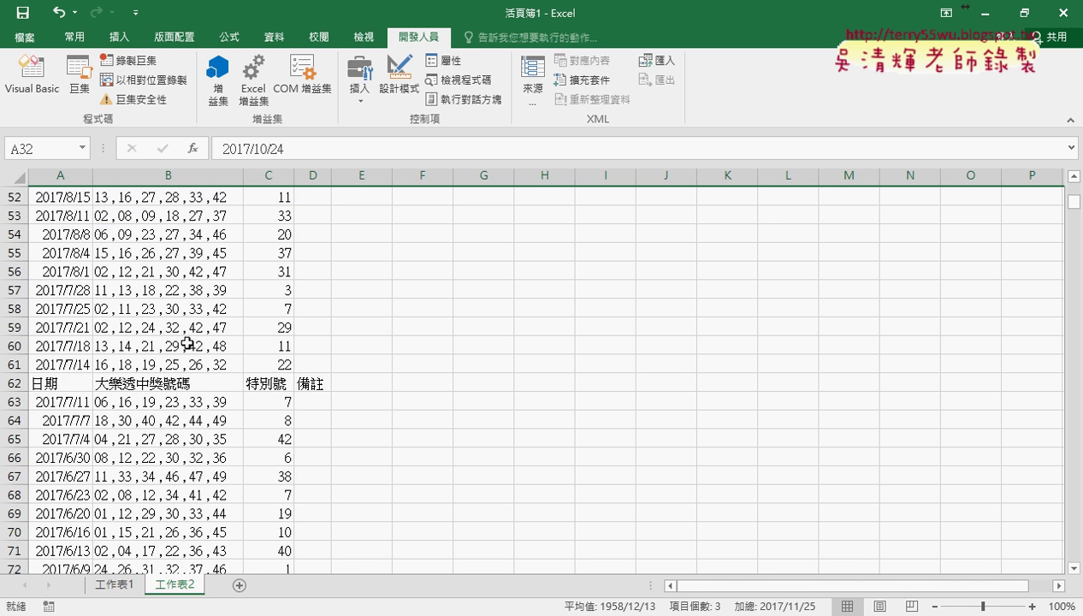
{"action": "scroll", "coordinate": [186, 343], "scroll_direction": "down", "scroll_amount": 2}
{"action": "scroll", "coordinate": [186, 342], "scroll_direction": "up", "scroll_amount": 1}
{"action": "left_click", "coordinate": [15, 271]}
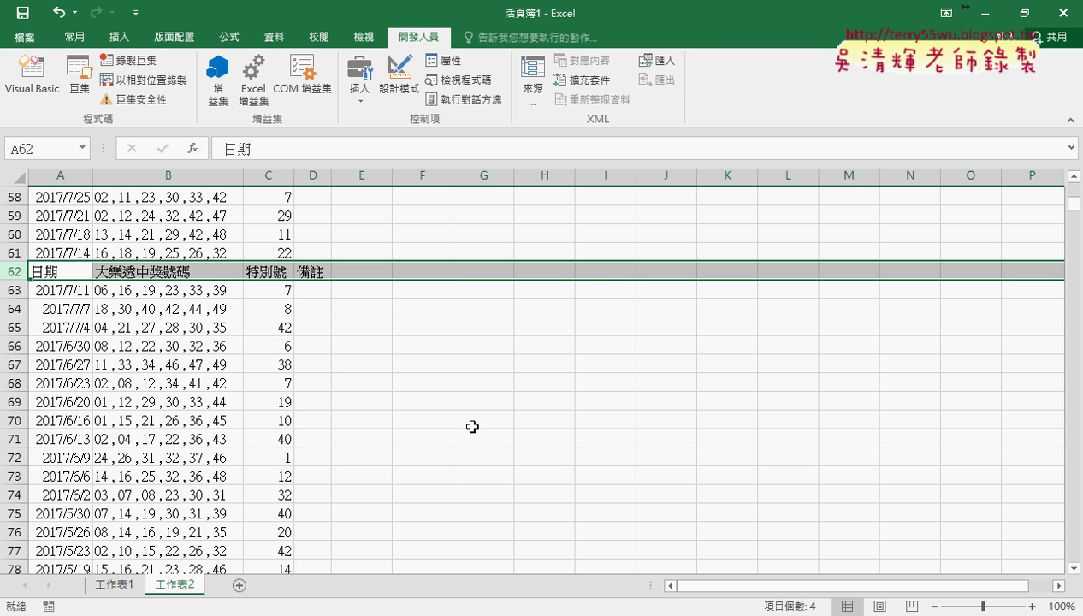
{"action": "scroll", "coordinate": [243, 466], "scroll_direction": "down", "scroll_amount": 4}
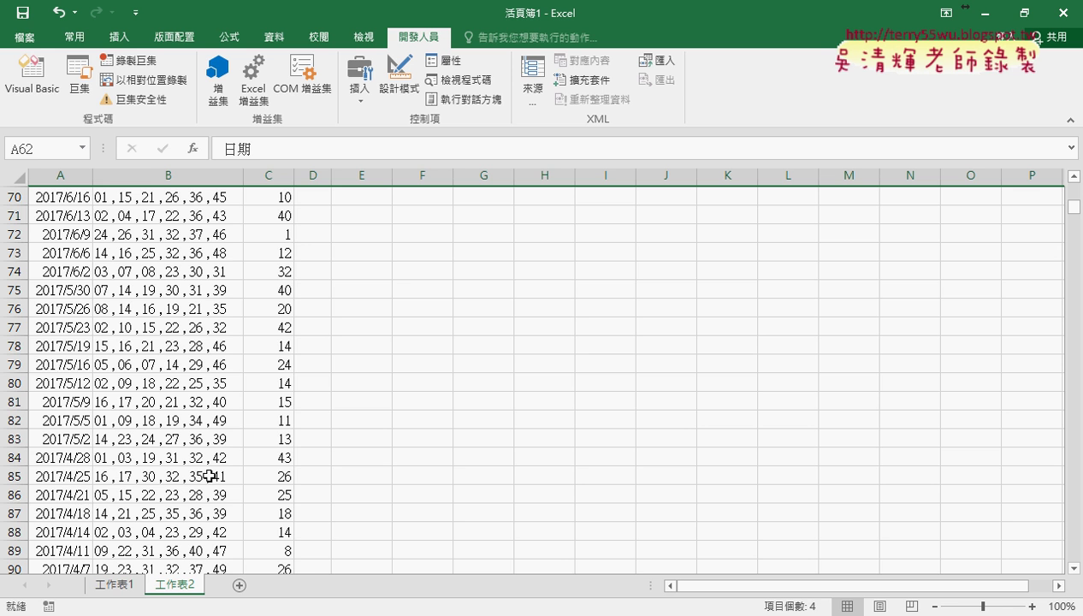
{"action": "scroll", "coordinate": [210, 469], "scroll_direction": "up", "scroll_amount": 2}
{"action": "scroll", "coordinate": [206, 462], "scroll_direction": "up", "scroll_amount": 4}
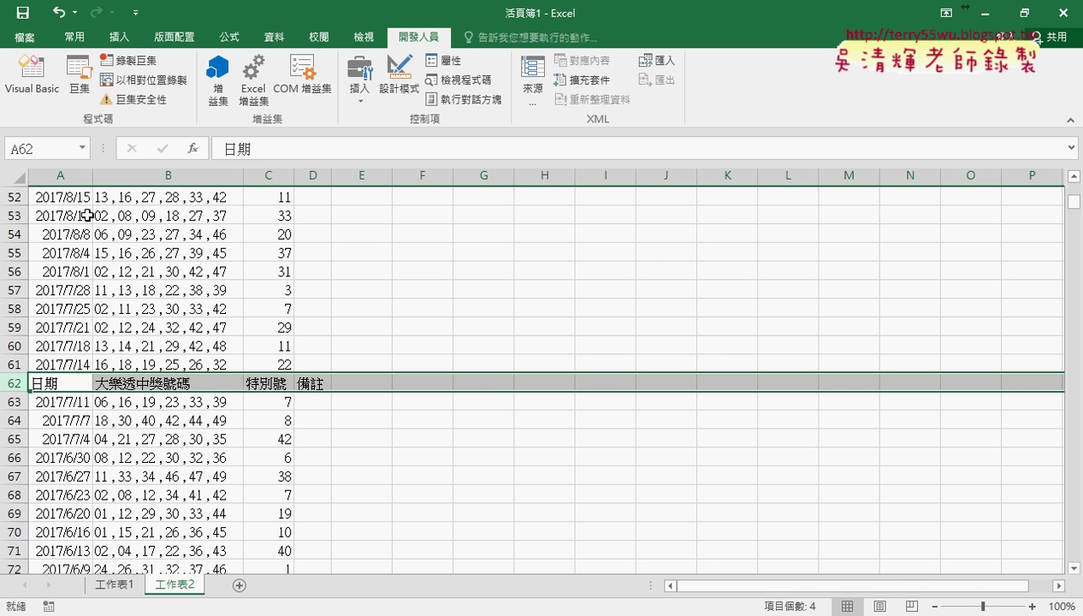
{"action": "left_click", "coordinate": [61, 173]}
{"action": "left_click", "coordinate": [60, 384]}
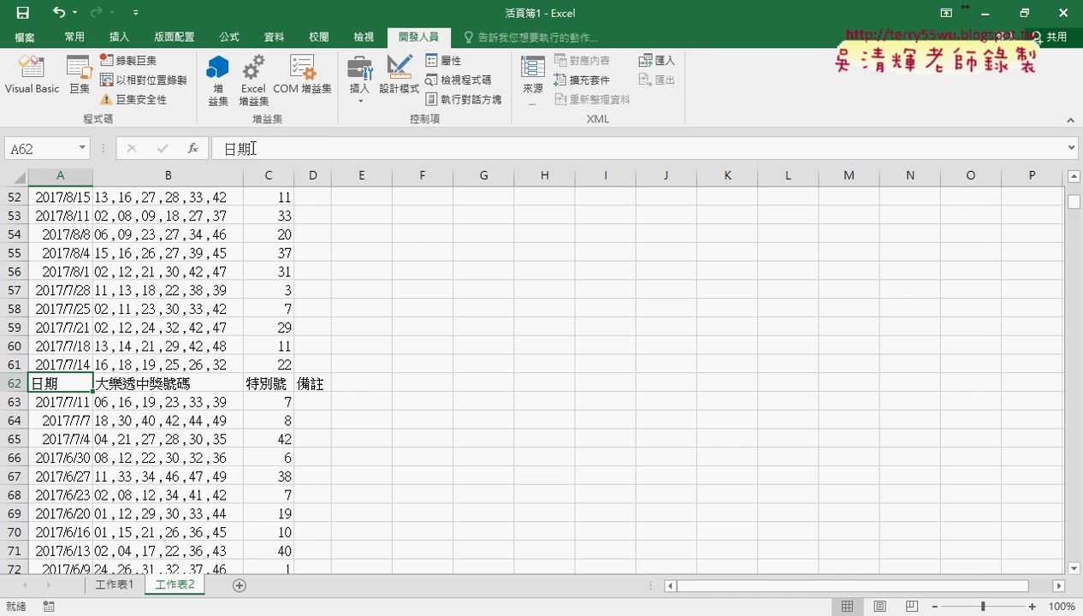
{"action": "left_click_drag", "start_coordinate": [252, 149], "coordinate": [220, 151]}
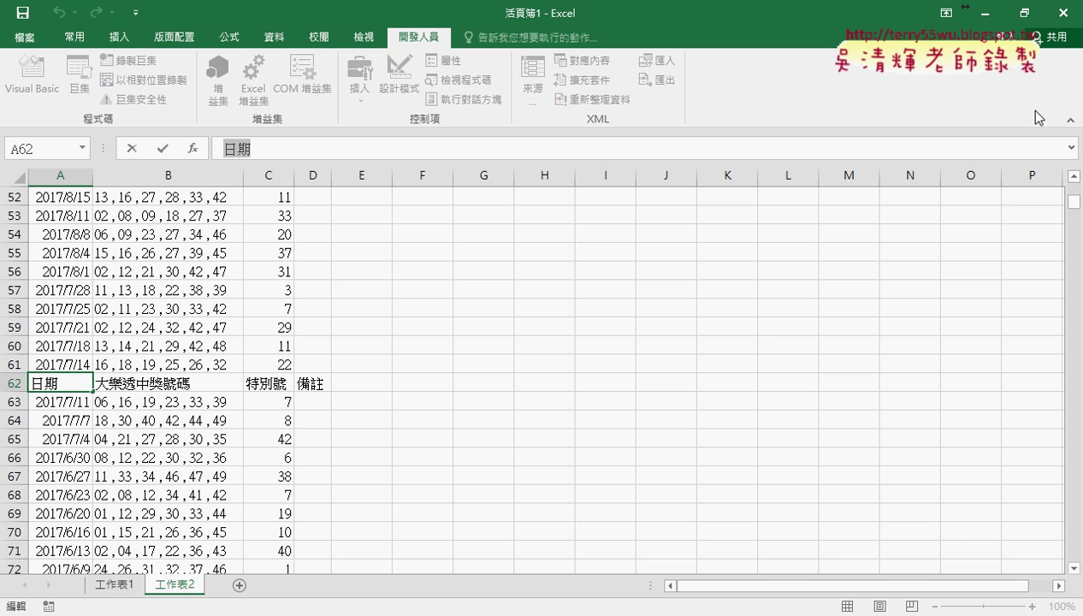
{"action": "left_click_drag", "start_coordinate": [1073, 202], "coordinate": [1073, 190]}
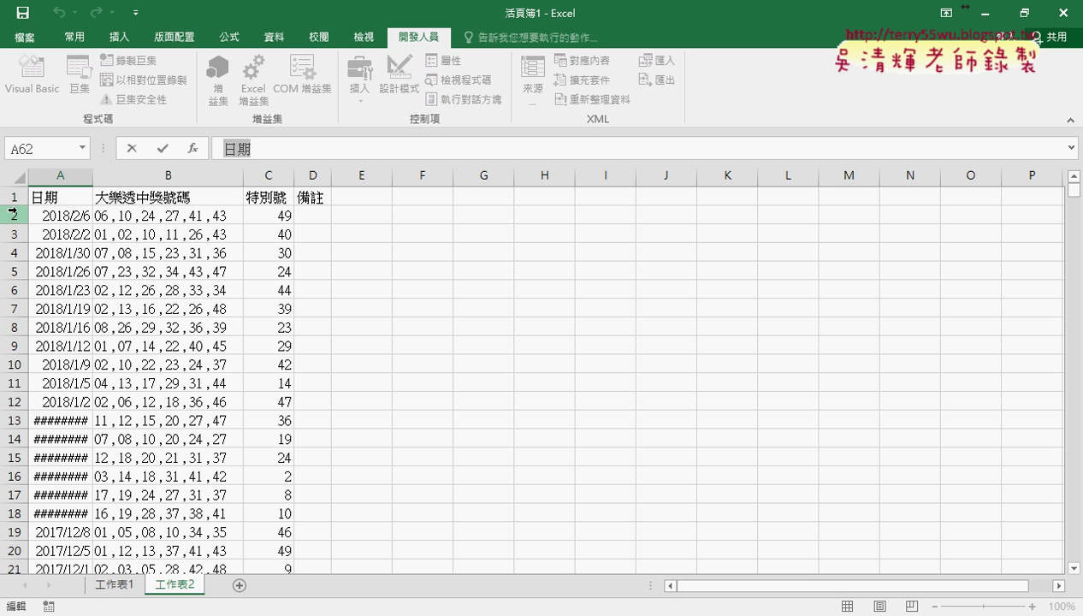
{"action": "left_click", "coordinate": [13, 216]}
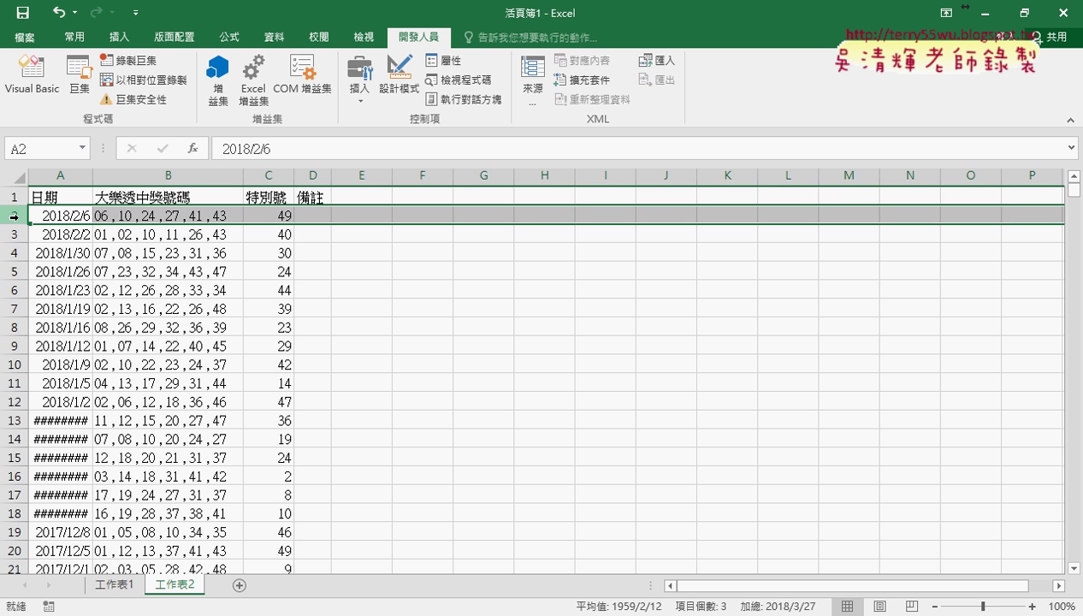
{"action": "scroll", "coordinate": [73, 374], "scroll_direction": "down", "scroll_amount": 4}
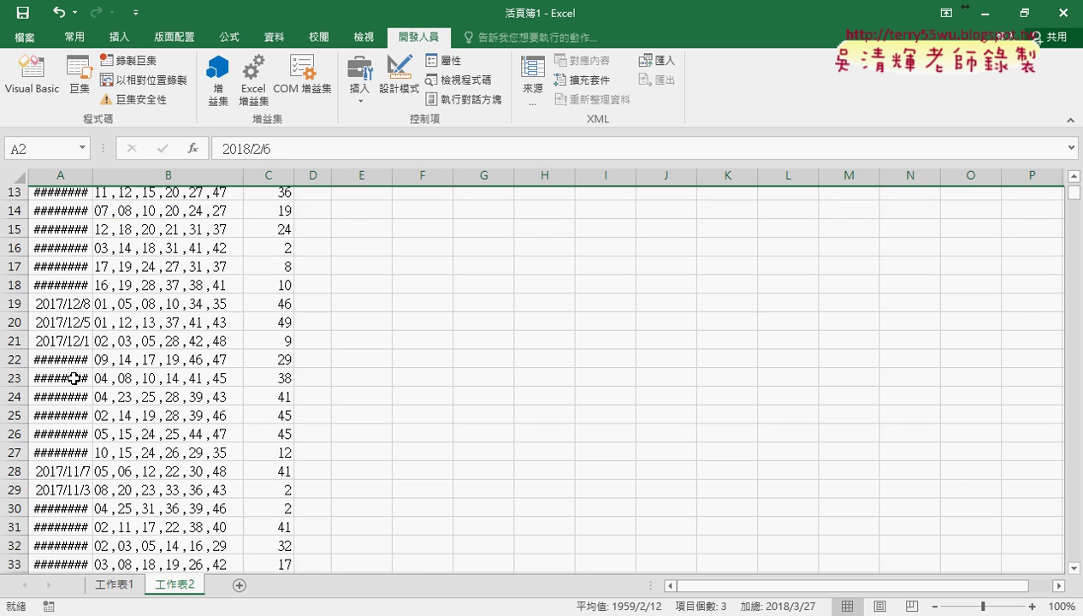
{"action": "scroll", "coordinate": [86, 359], "scroll_direction": "down", "scroll_amount": 8}
{"action": "scroll", "coordinate": [92, 334], "scroll_direction": "down", "scroll_amount": 8}
{"action": "scroll", "coordinate": [92, 328], "scroll_direction": "up", "scroll_amount": 1}
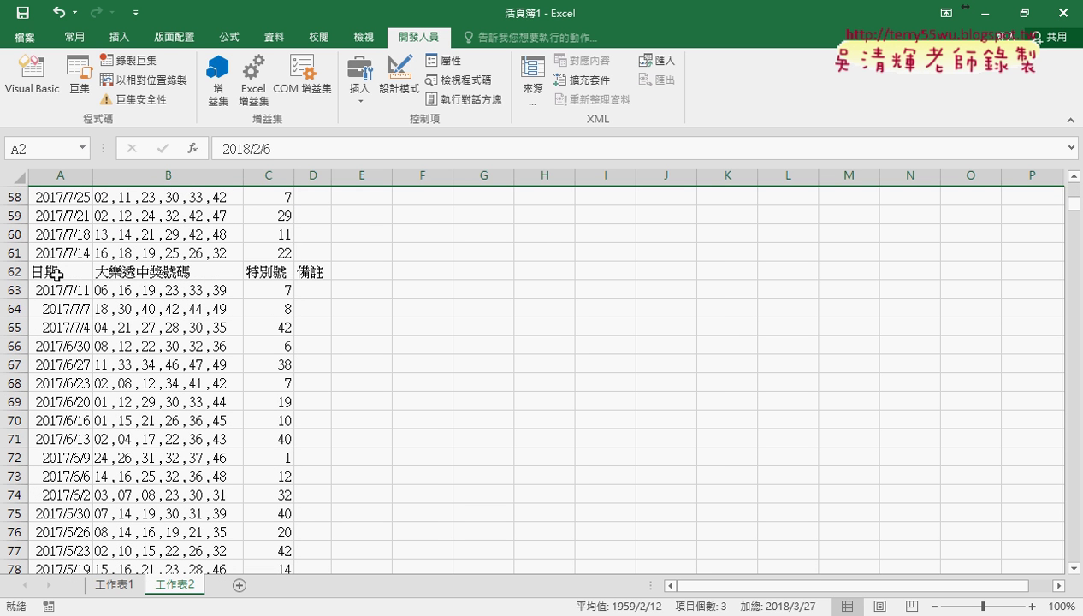
{"action": "left_click", "coordinate": [56, 274]}
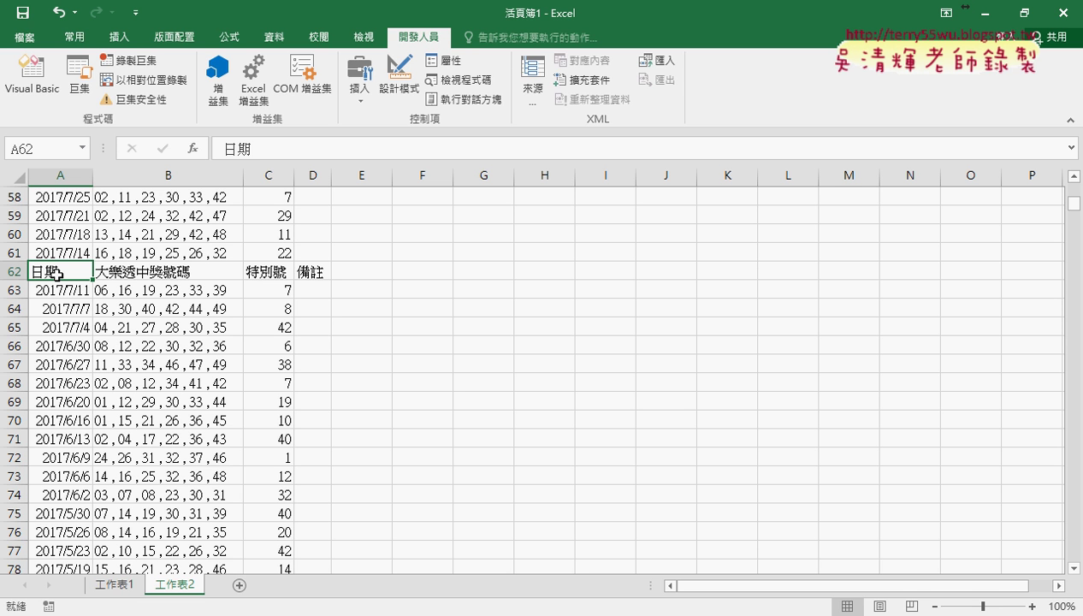
{"action": "scroll", "coordinate": [56, 274], "scroll_direction": "down", "scroll_amount": 3}
{"action": "scroll", "coordinate": [77, 291], "scroll_direction": "up", "scroll_amount": 4}
{"action": "scroll", "coordinate": [77, 295], "scroll_direction": "down", "scroll_amount": 2}
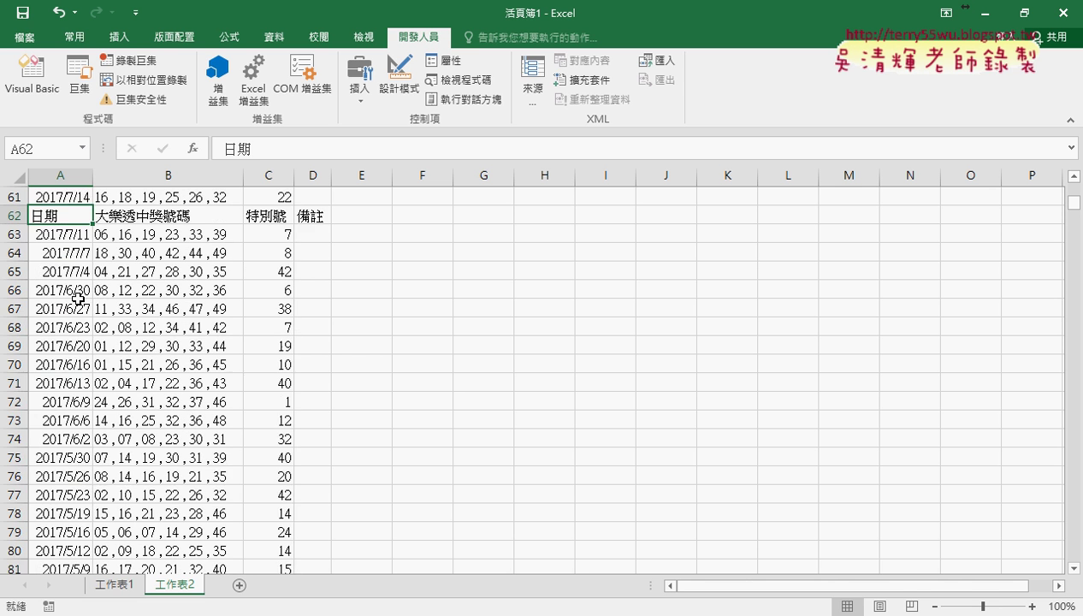
{"action": "scroll", "coordinate": [77, 297], "scroll_direction": "down", "scroll_amount": 8}
{"action": "scroll", "coordinate": [78, 300], "scroll_direction": "down", "scroll_amount": 6}
{"action": "scroll", "coordinate": [79, 301], "scroll_direction": "down", "scroll_amount": 4}
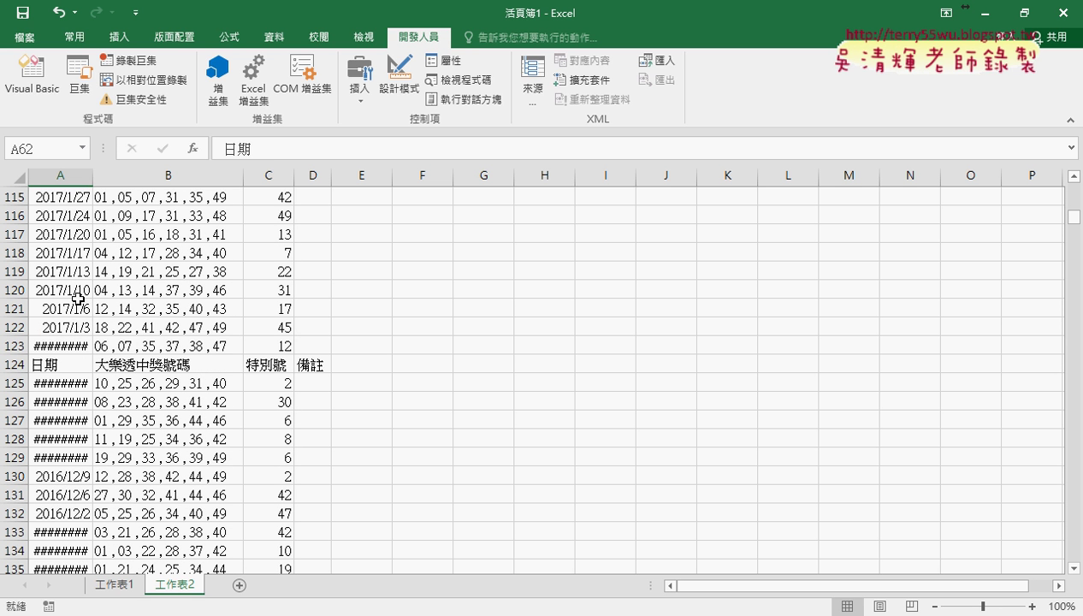
{"action": "left_click", "coordinate": [82, 348]}
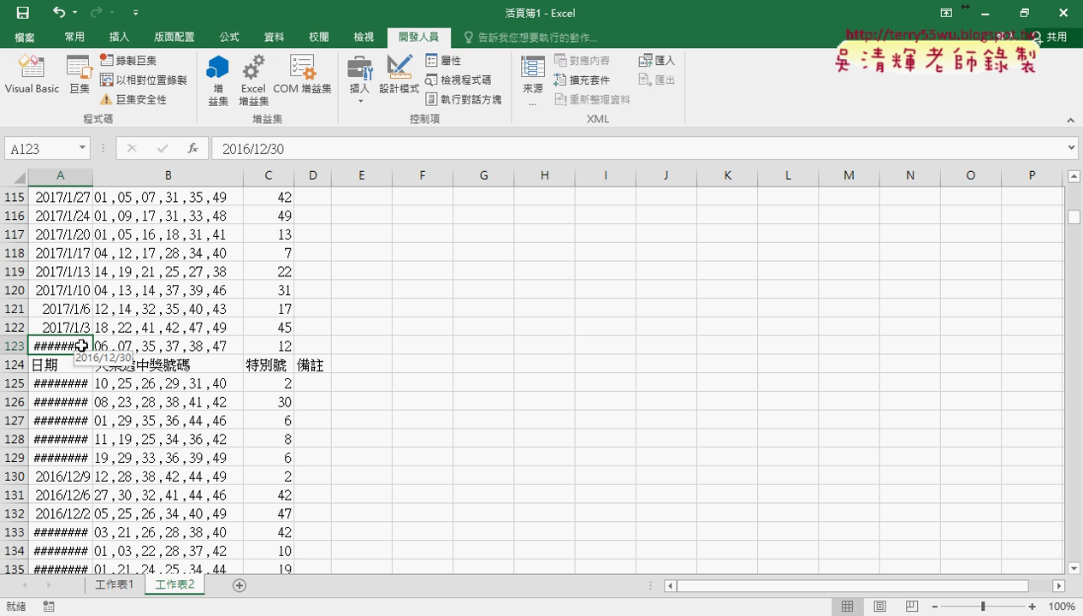
{"action": "left_click_drag", "start_coordinate": [65, 175], "coordinate": [273, 175]}
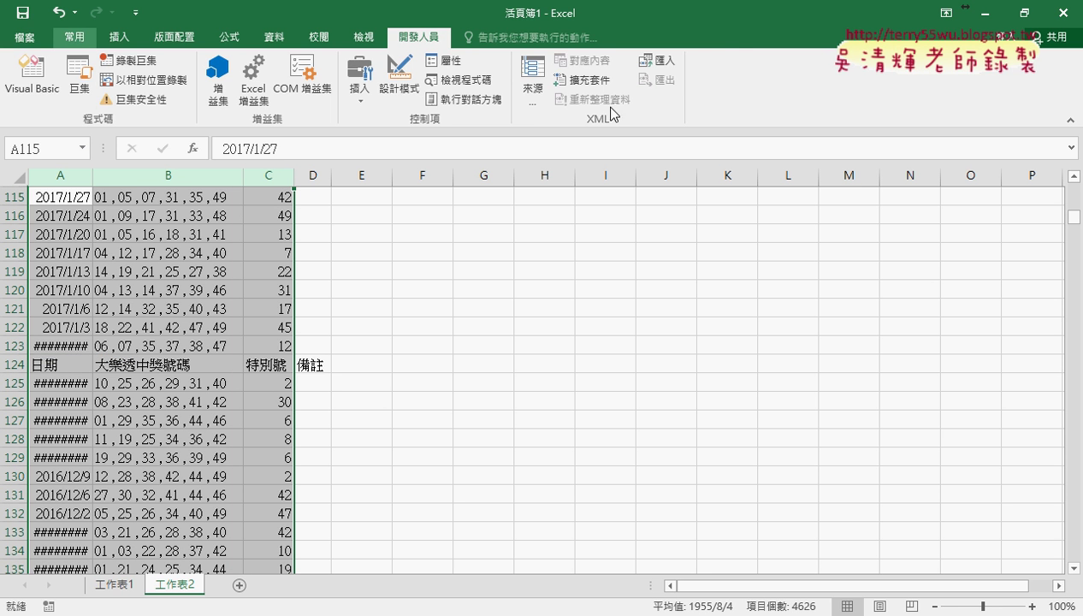
{"action": "left_click", "coordinate": [73, 37]}
{"action": "left_click", "coordinate": [832, 101]}
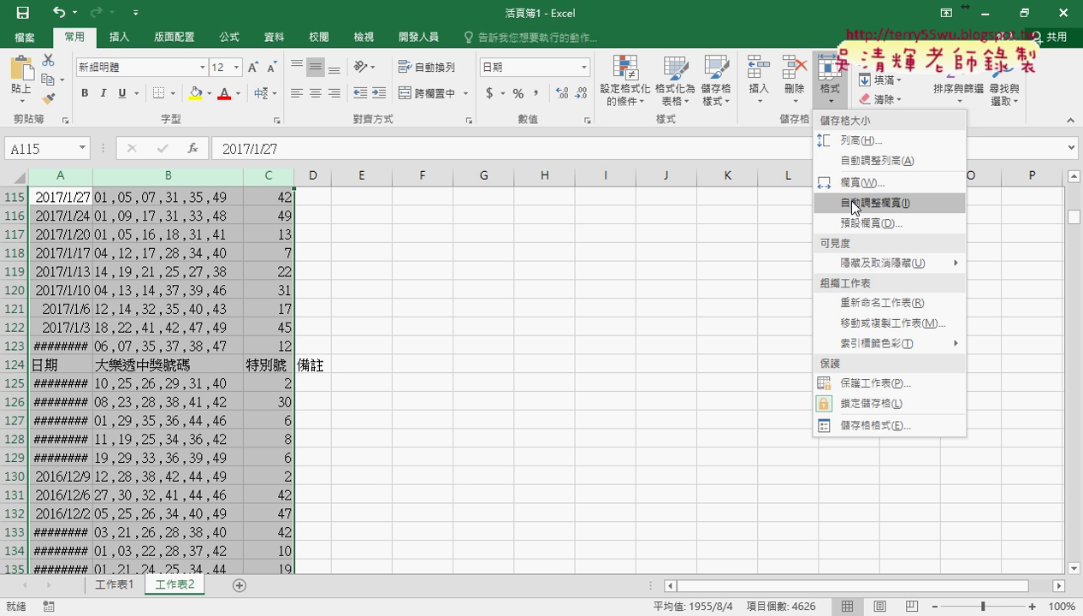
{"action": "left_click", "coordinate": [176, 332]}
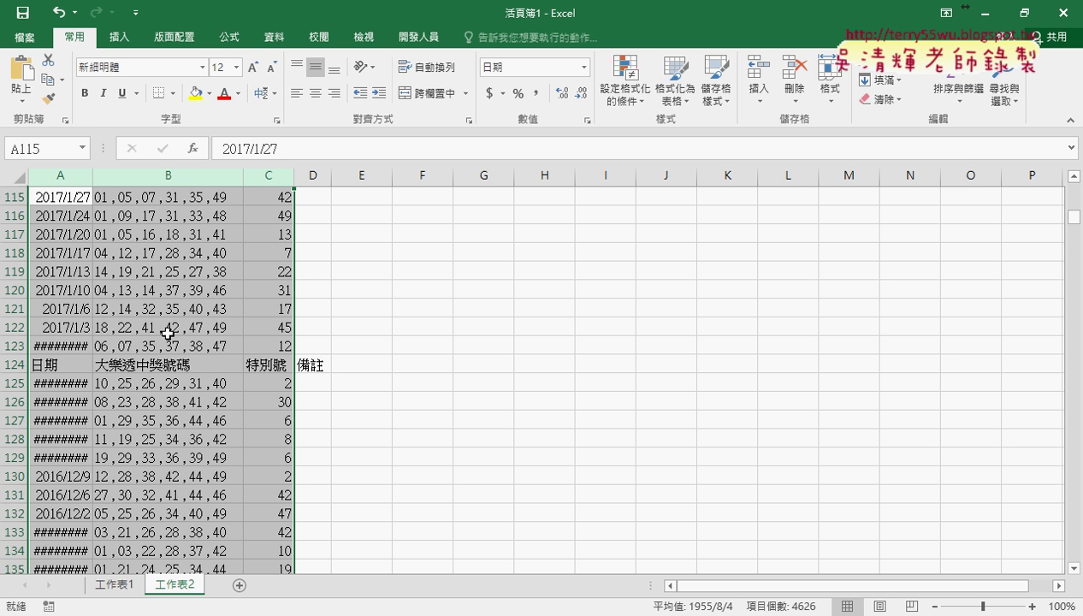
{"action": "scroll", "coordinate": [168, 336], "scroll_direction": "up", "scroll_amount": 8}
{"action": "scroll", "coordinate": [168, 337], "scroll_direction": "up", "scroll_amount": 4}
{"action": "scroll", "coordinate": [168, 336], "scroll_direction": "up", "scroll_amount": 4}
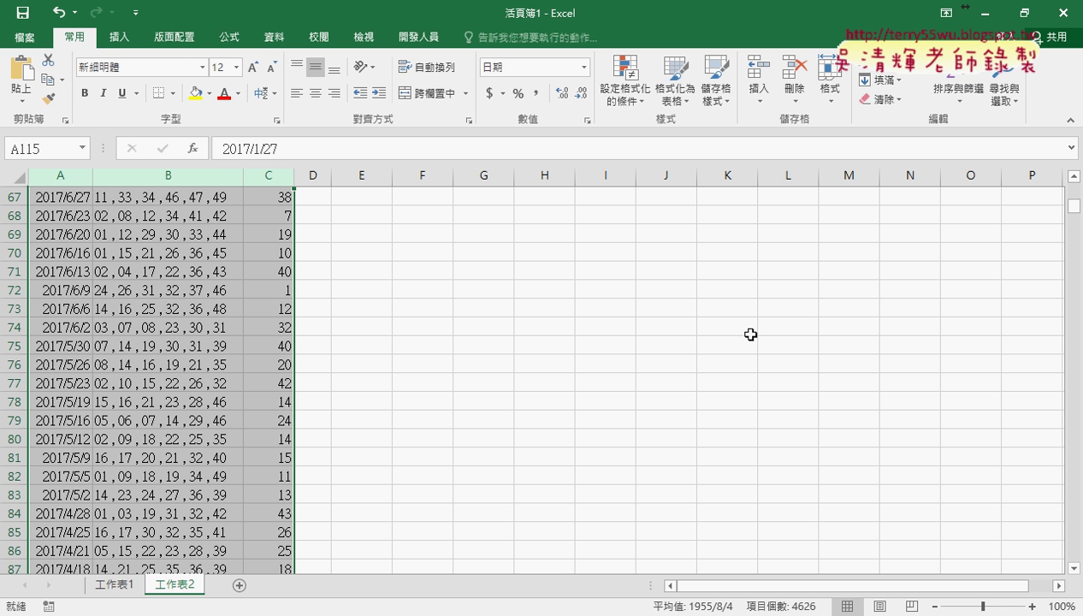
{"action": "left_click_drag", "start_coordinate": [1073, 208], "coordinate": [1076, 177]}
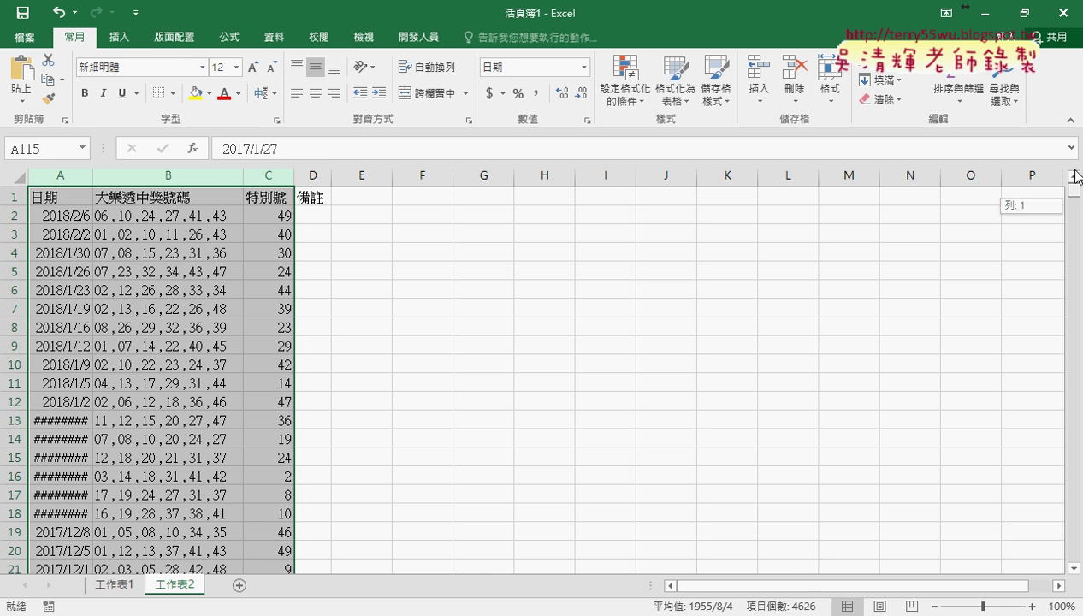
{"action": "left_click", "coordinate": [158, 175]}
{"action": "left_click", "coordinate": [104, 218]}
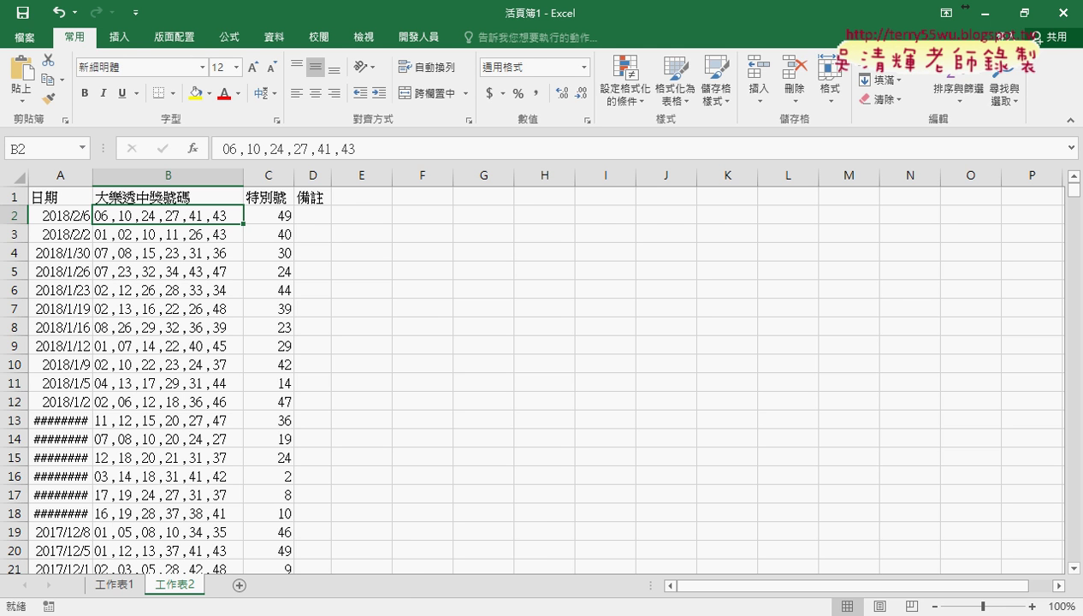
- Bring up the VBA editor and highlight the URL page number, the i = 1 To 50 range, and the If block
{"action": "left_click", "coordinate": [352, 611]}
{"action": "left_click", "coordinate": [438, 584]}
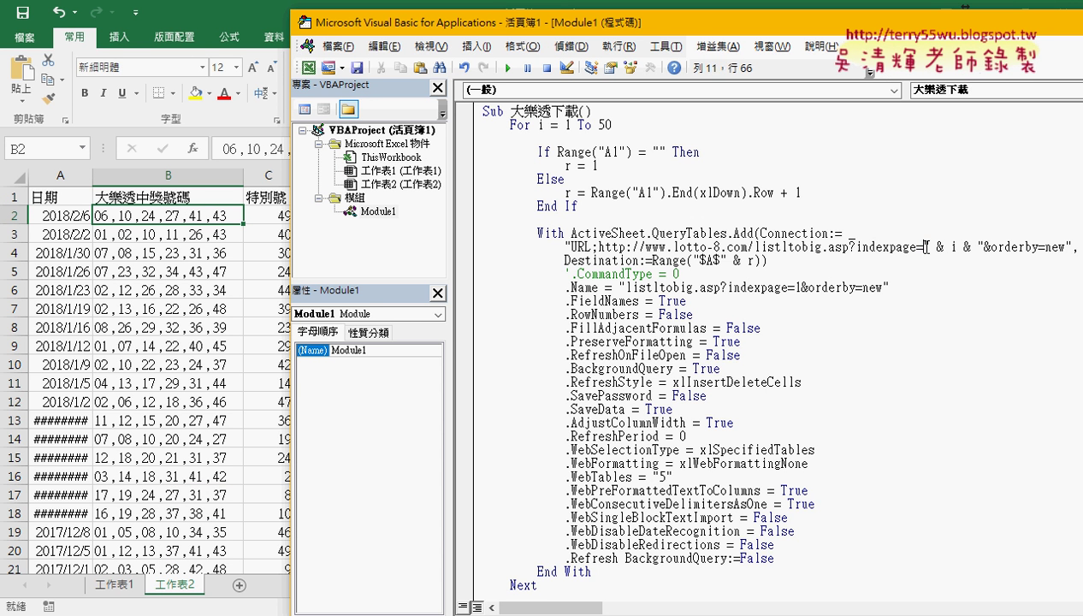
{"action": "left_click_drag", "start_coordinate": [924, 247], "coordinate": [984, 246]}
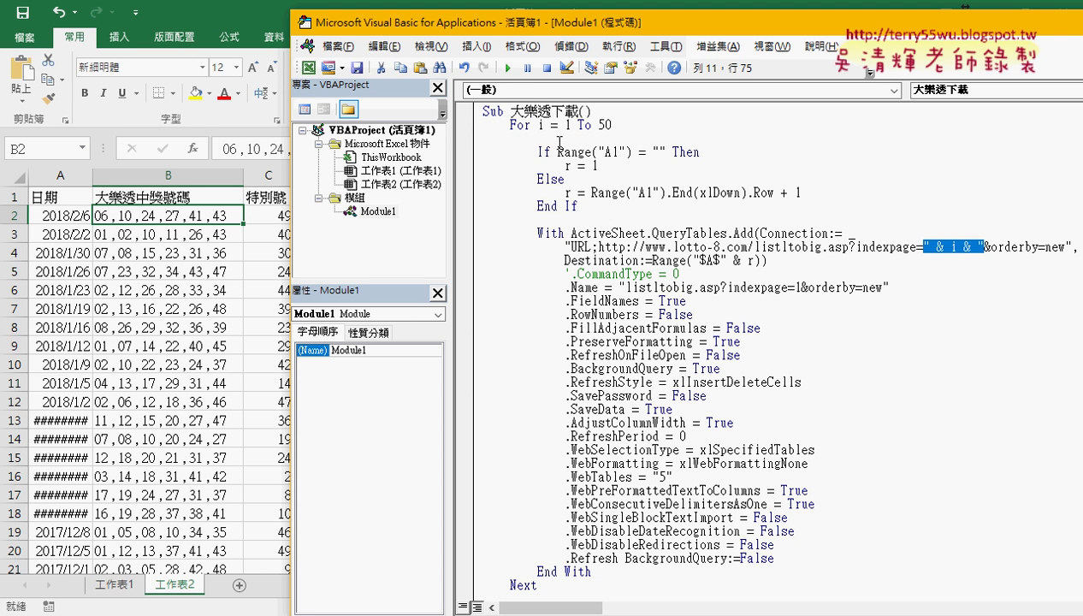
{"action": "left_click_drag", "start_coordinate": [537, 125], "coordinate": [611, 125]}
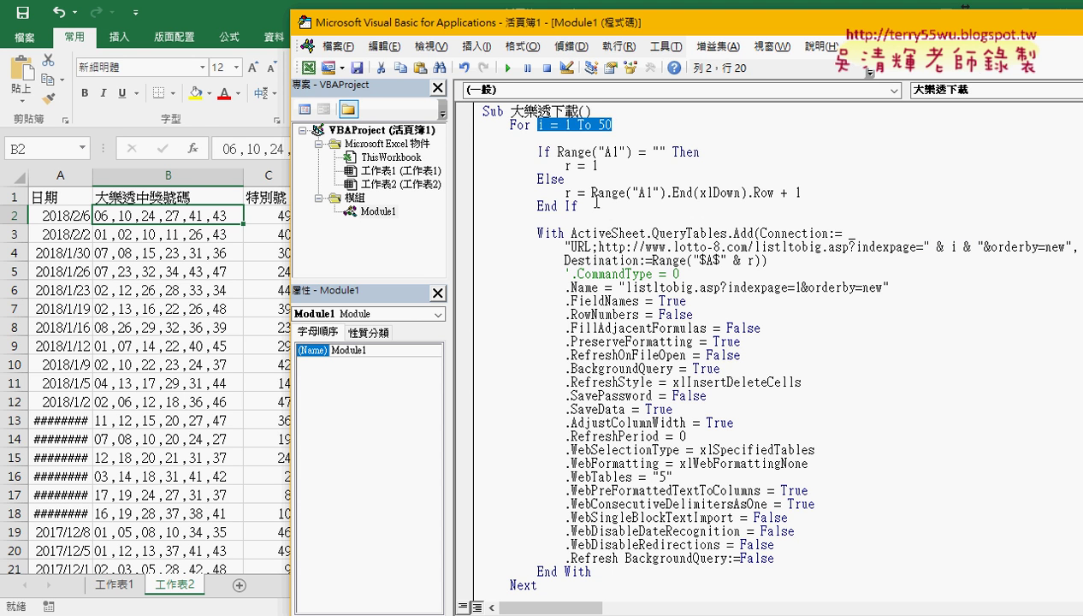
{"action": "left_click_drag", "start_coordinate": [578, 206], "coordinate": [480, 158]}
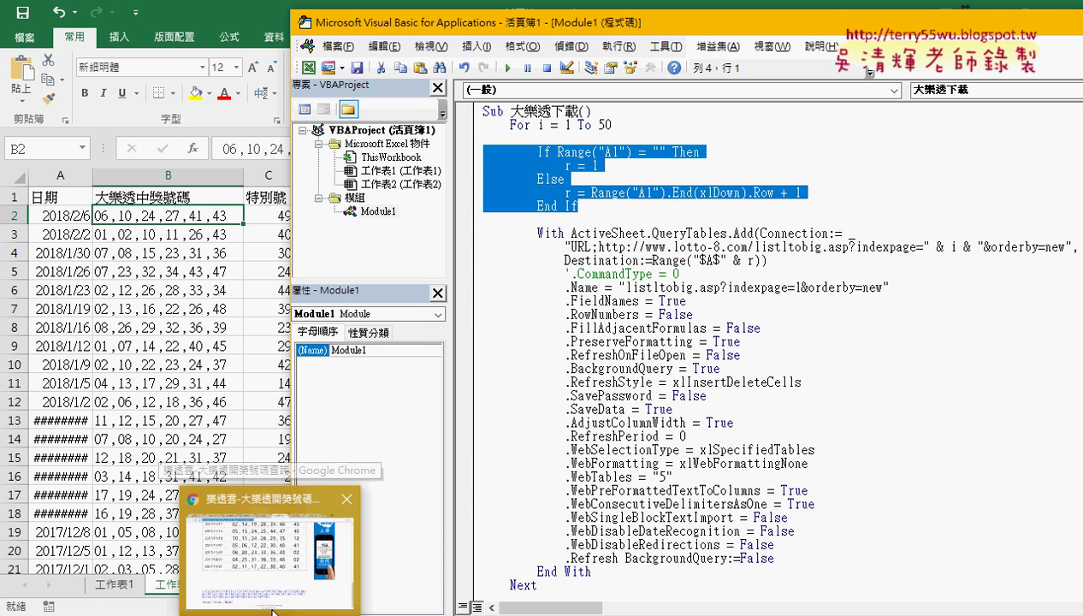
- Return to Chrome and close the duplicate 大樂特歷史資料下載 document tab
{"action": "left_click", "coordinate": [272, 611]}
{"action": "left_click", "coordinate": [505, 17]}
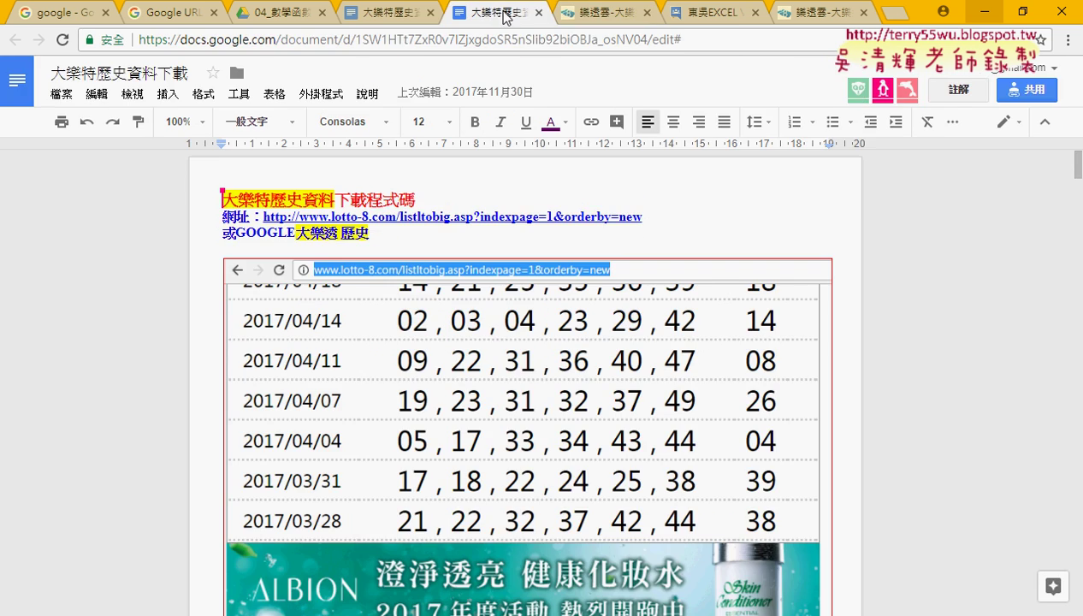
{"action": "left_click", "coordinate": [538, 12]}
{"action": "left_click", "coordinate": [397, 17]}
- Select the macro name 大樂透下載 in the notes and scroll down to the 批次大樂透下載 Sub
{"action": "scroll", "coordinate": [585, 321], "scroll_direction": "up", "scroll_amount": 3}
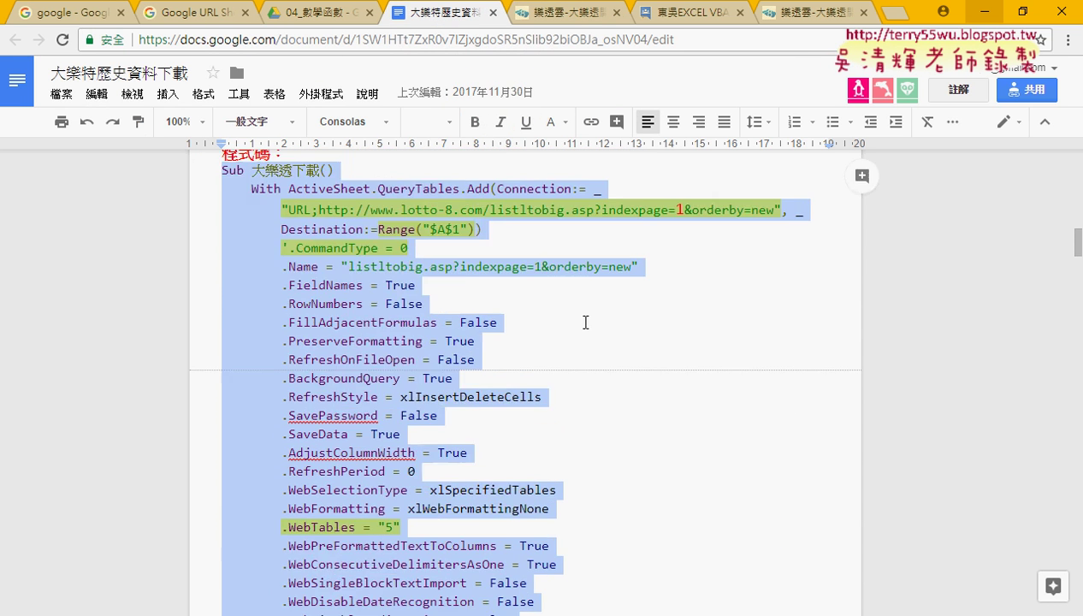
{"action": "scroll", "coordinate": [585, 321], "scroll_direction": "up", "scroll_amount": 2}
{"action": "scroll", "coordinate": [564, 339], "scroll_direction": "down", "scroll_amount": 1}
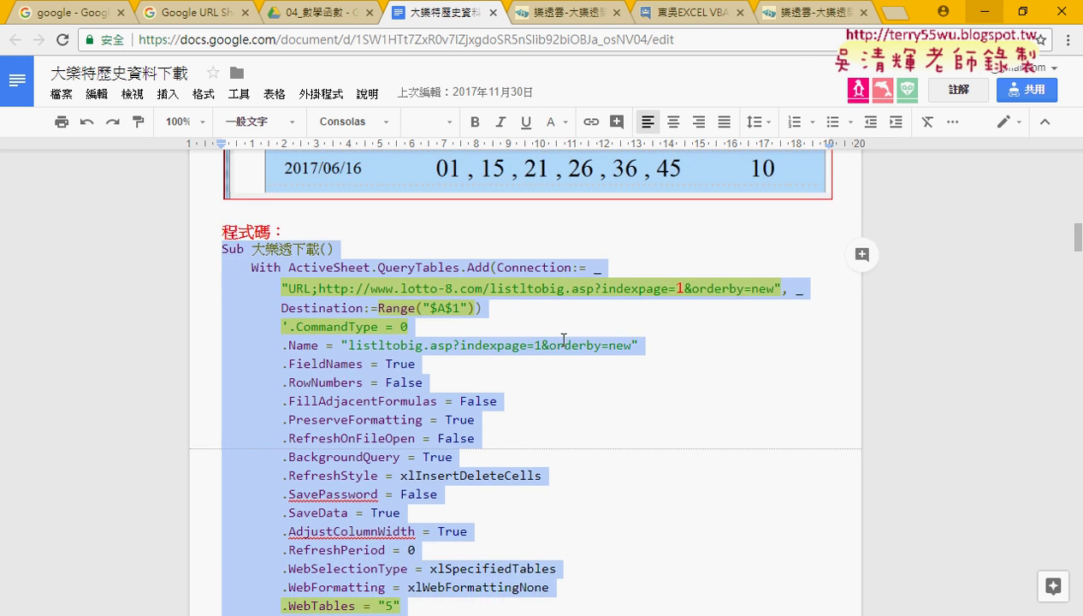
{"action": "scroll", "coordinate": [563, 340], "scroll_direction": "down", "scroll_amount": 3}
{"action": "scroll", "coordinate": [561, 342], "scroll_direction": "down", "scroll_amount": 2}
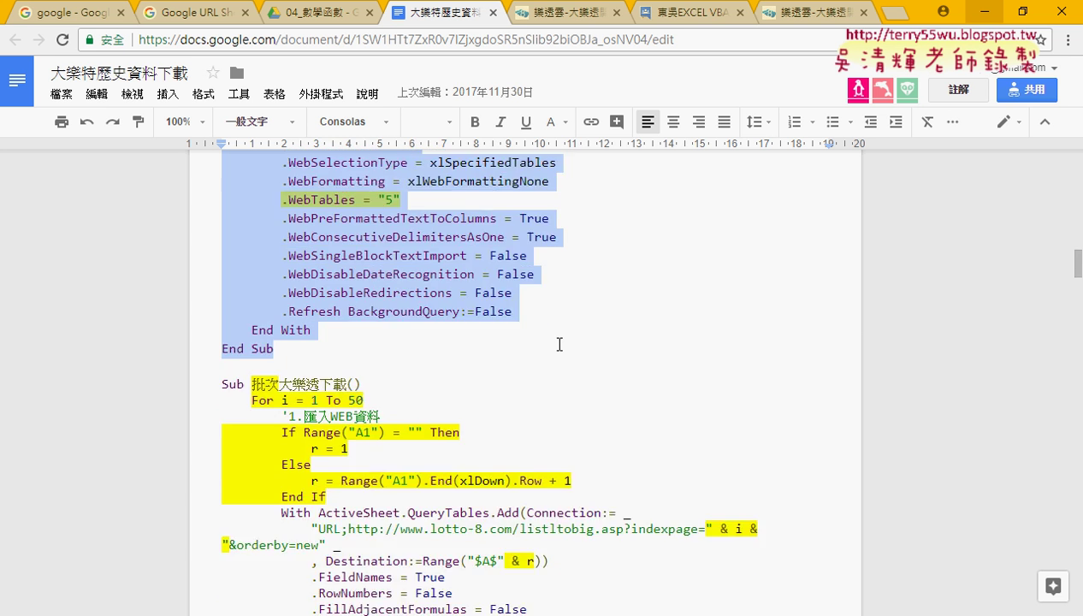
{"action": "scroll", "coordinate": [560, 344], "scroll_direction": "up", "scroll_amount": 3}
{"action": "scroll", "coordinate": [559, 344], "scroll_direction": "up", "scroll_amount": 3}
{"action": "left_click", "coordinate": [329, 319]}
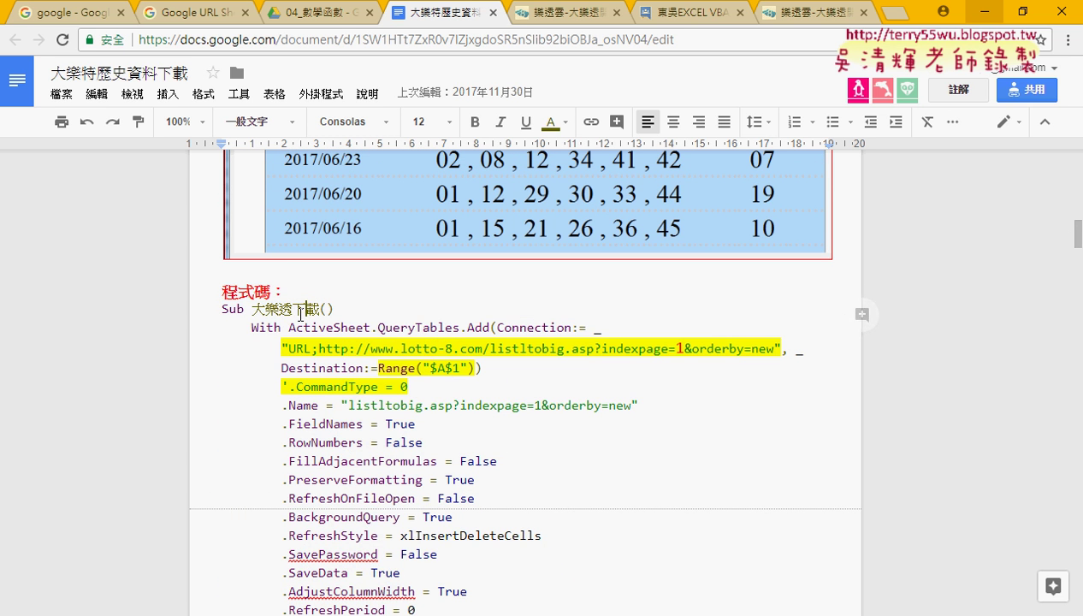
{"action": "left_click_drag", "start_coordinate": [251, 309], "coordinate": [318, 309]}
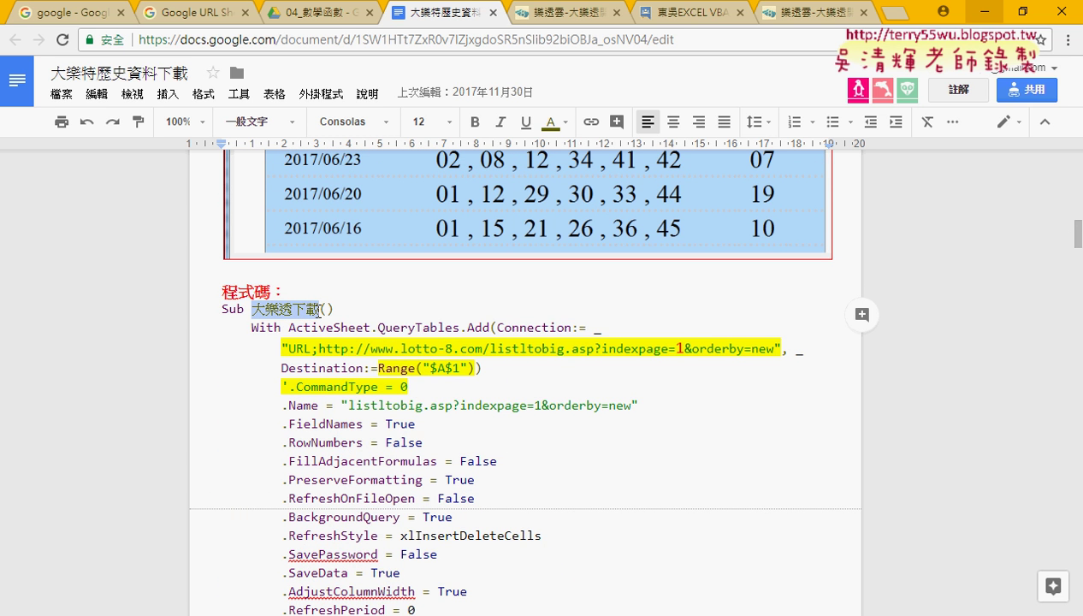
{"action": "scroll", "coordinate": [318, 310], "scroll_direction": "down", "scroll_amount": 4}
{"action": "scroll", "coordinate": [308, 325], "scroll_direction": "down", "scroll_amount": 2}
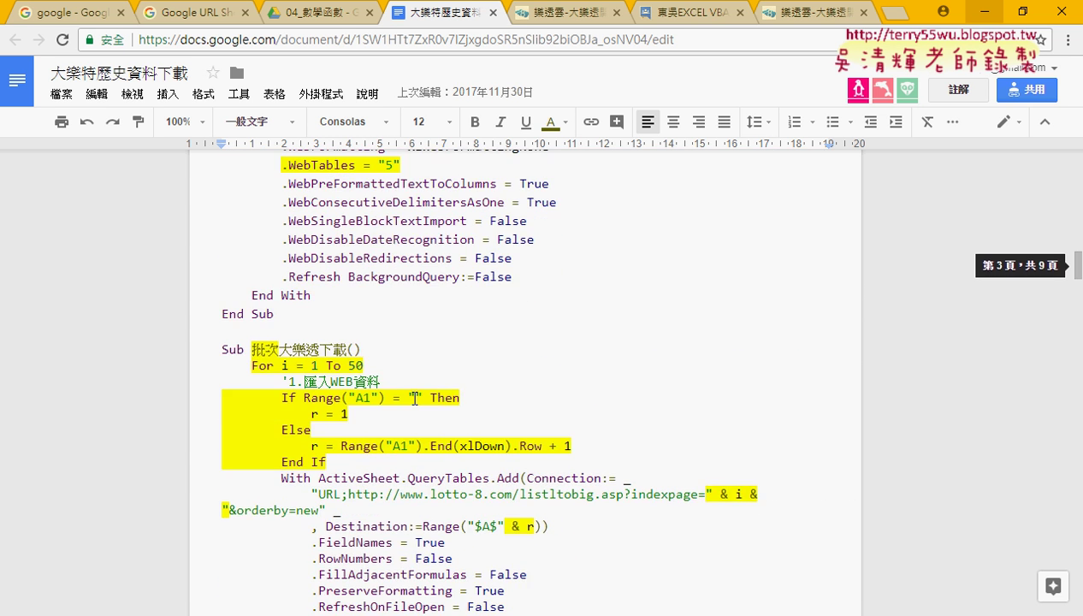